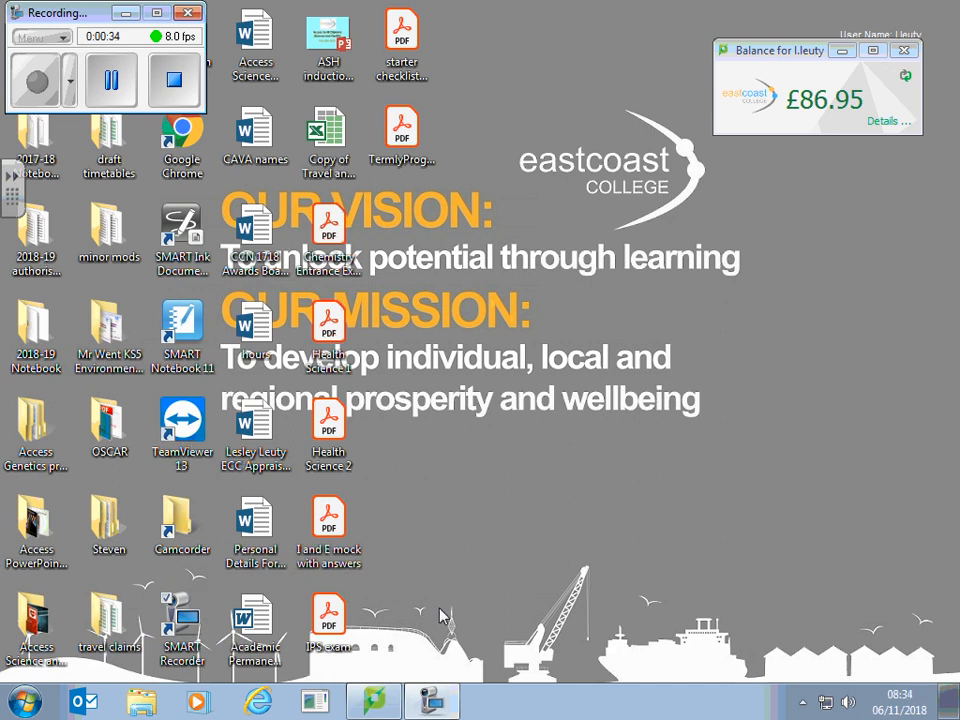
# Step: Browse drive PINKY (E:) to Access to Science and Health, 2016 onwards NEW, Biology units, Cells and open the LO2 folder
pyautogui.click(141, 704)
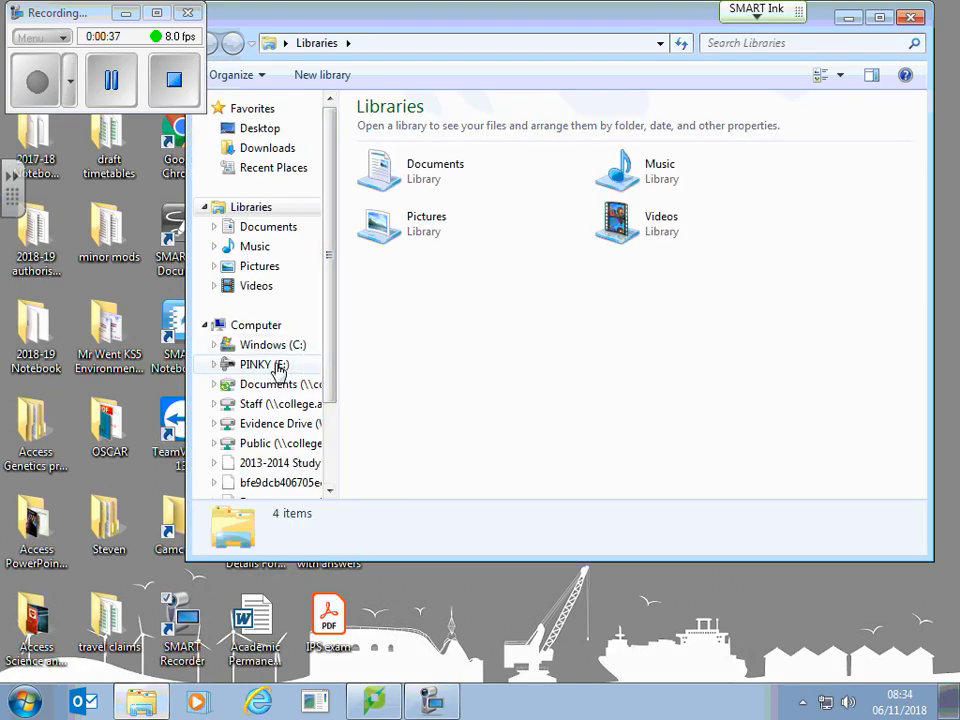
pyautogui.click(277, 367)
pyautogui.click(523, 155)
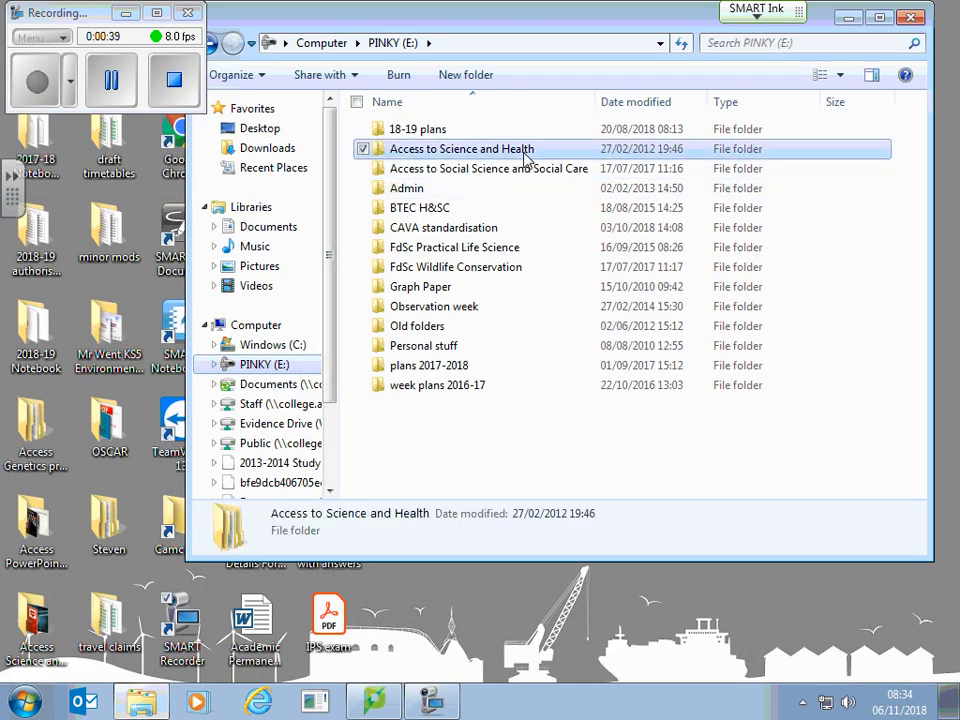
pyautogui.doubleClick(523, 155)
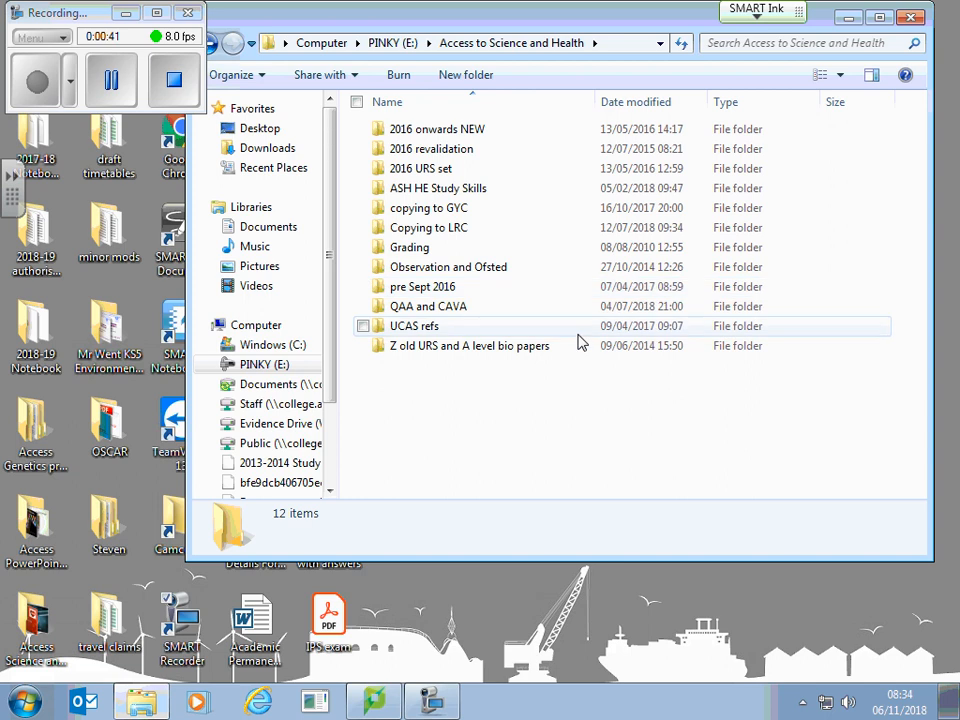
pyautogui.doubleClick(422, 137)
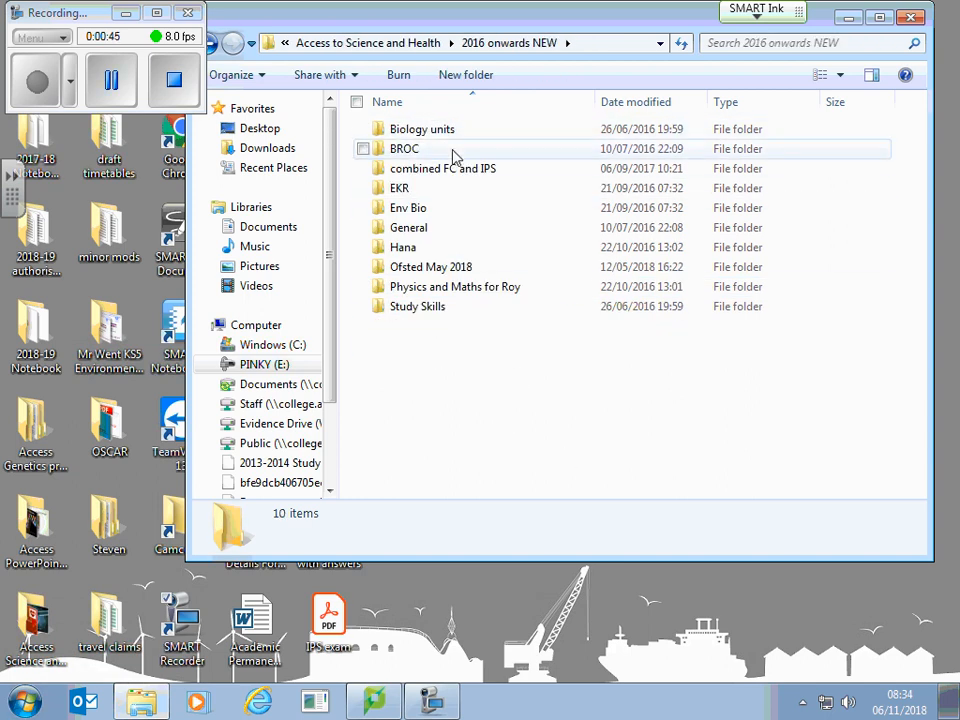
pyautogui.doubleClick(448, 132)
pyautogui.doubleClick(420, 150)
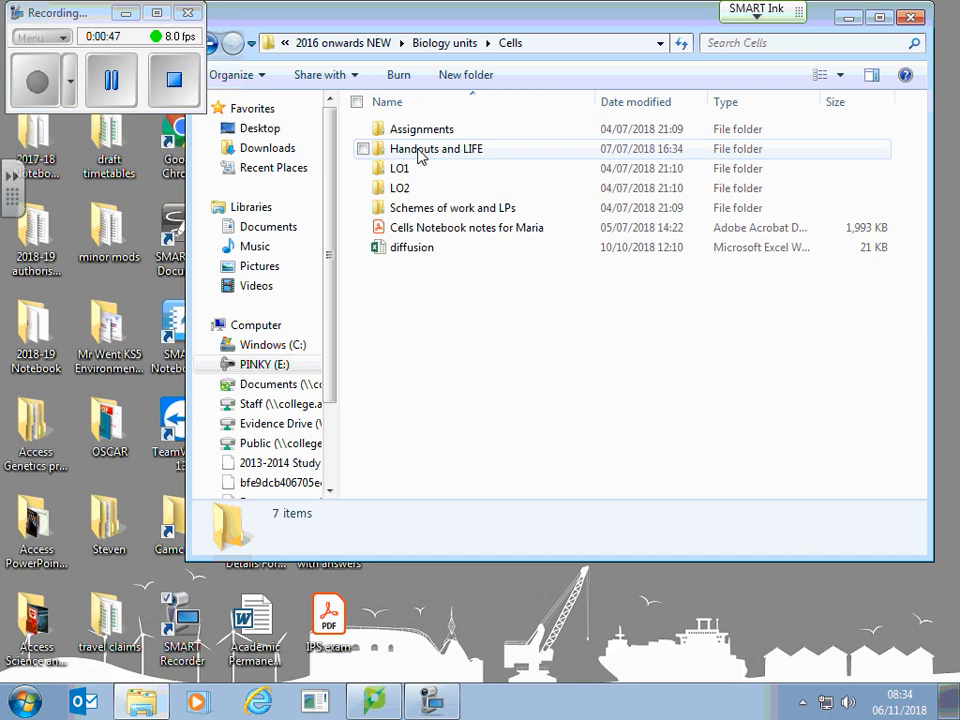
pyautogui.doubleClick(401, 190)
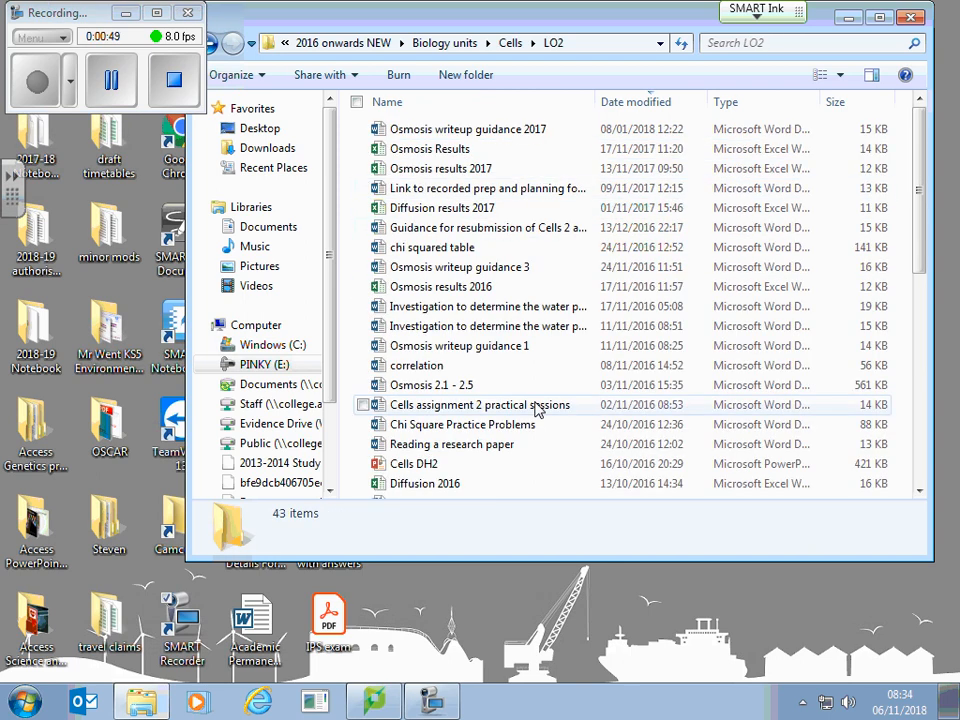
# Step: Find the Osmosis results 2015 workbook in the LO2 folder and open it in Excel
pyautogui.scroll(-1, 537, 410)
pyautogui.scroll(-1, 537, 410)
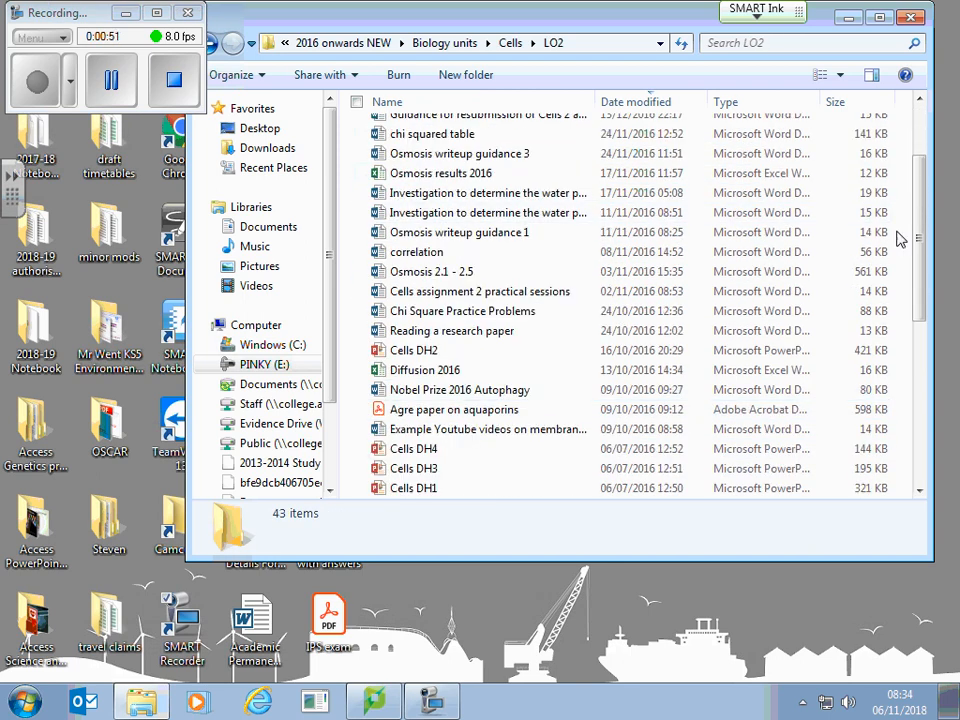
pyautogui.moveTo(920, 237); pyautogui.dragTo(919, 348)
pyautogui.click(487, 347)
pyautogui.click(487, 347)
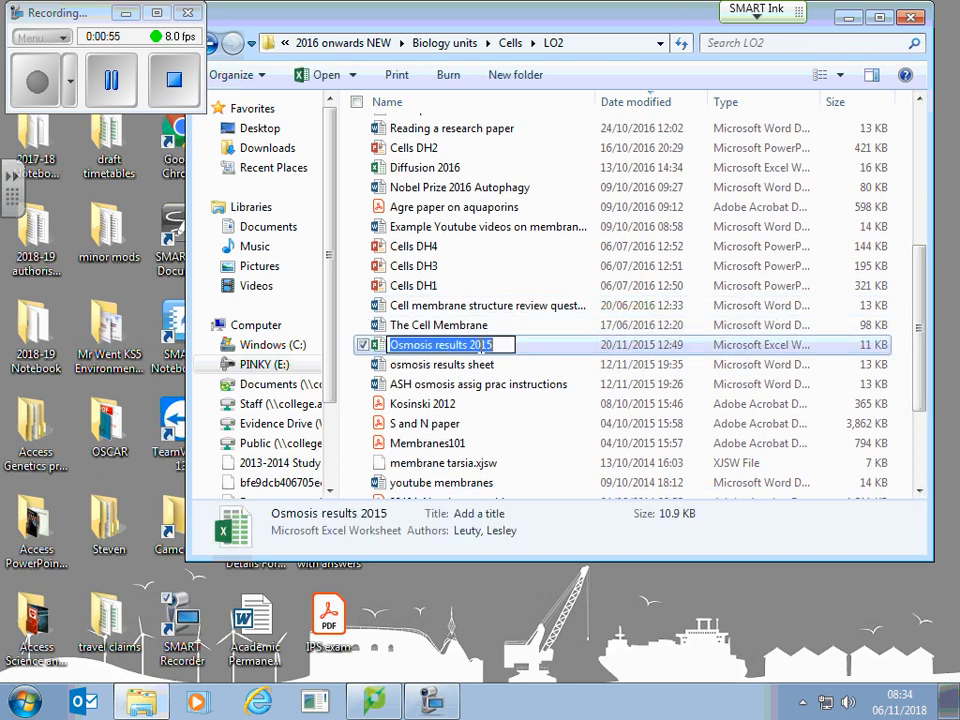
pyautogui.doubleClick(376, 343)
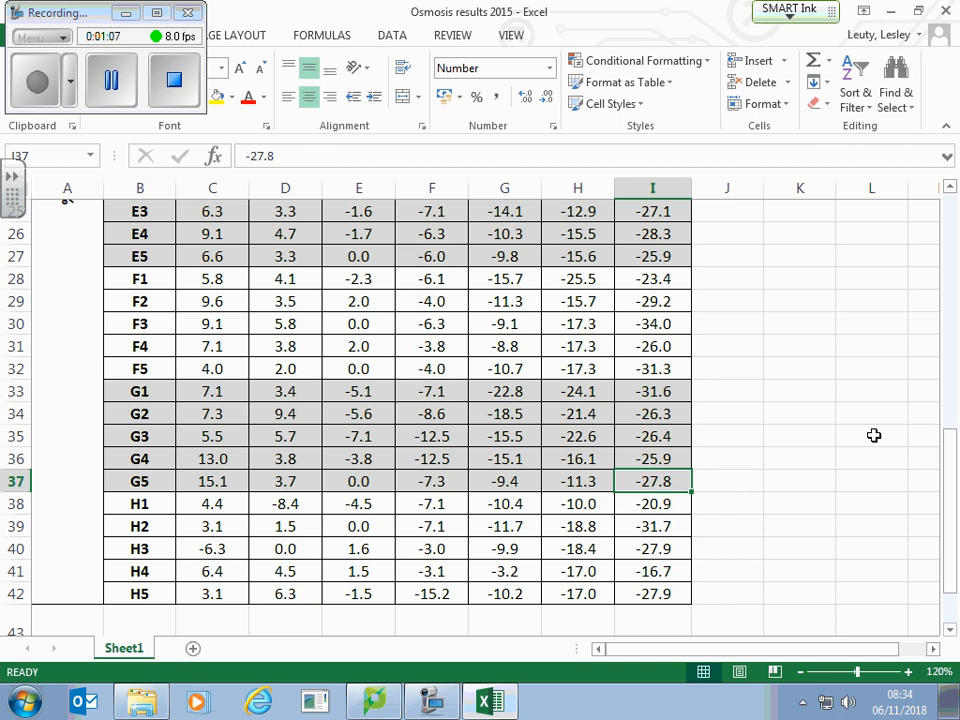
# Step: Look through the whole table of percentage mass change against water potential, from row 1 to row 42
pyautogui.moveTo(952, 488); pyautogui.dragTo(950, 250)
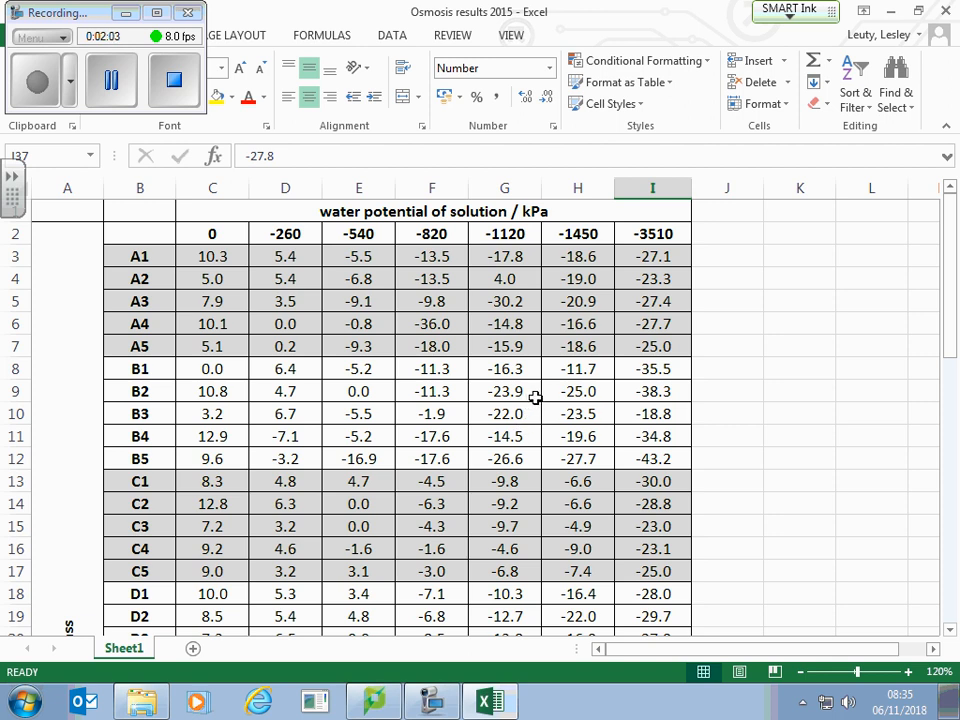
pyautogui.scroll(-1, 537, 398)
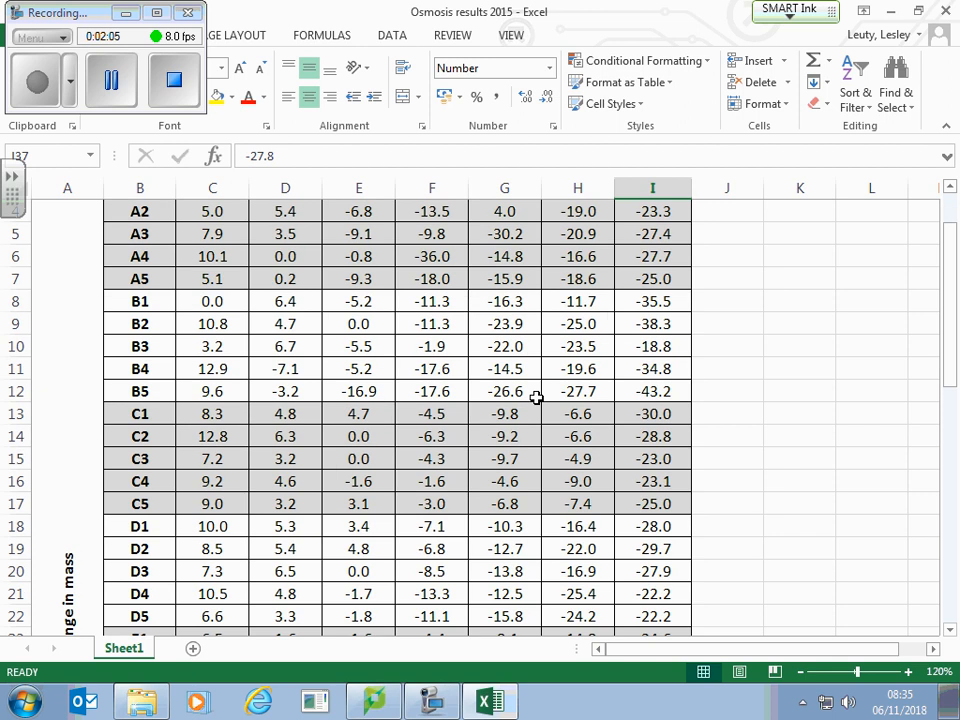
pyautogui.scroll(-4, 537, 398)
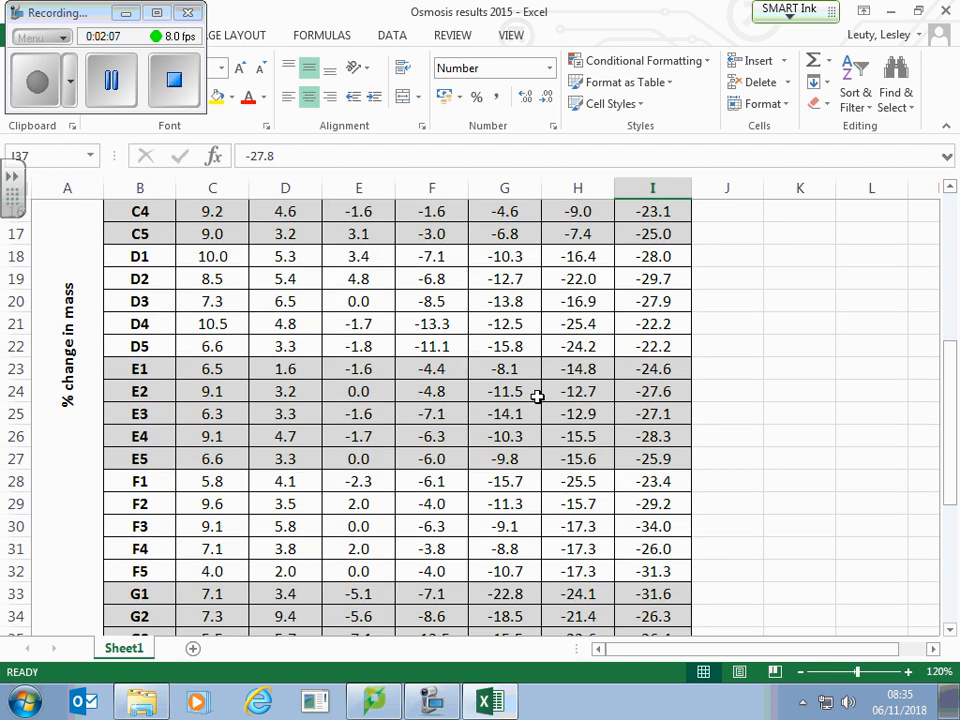
pyautogui.scroll(-1, 537, 398)
pyautogui.scroll(-3, 537, 398)
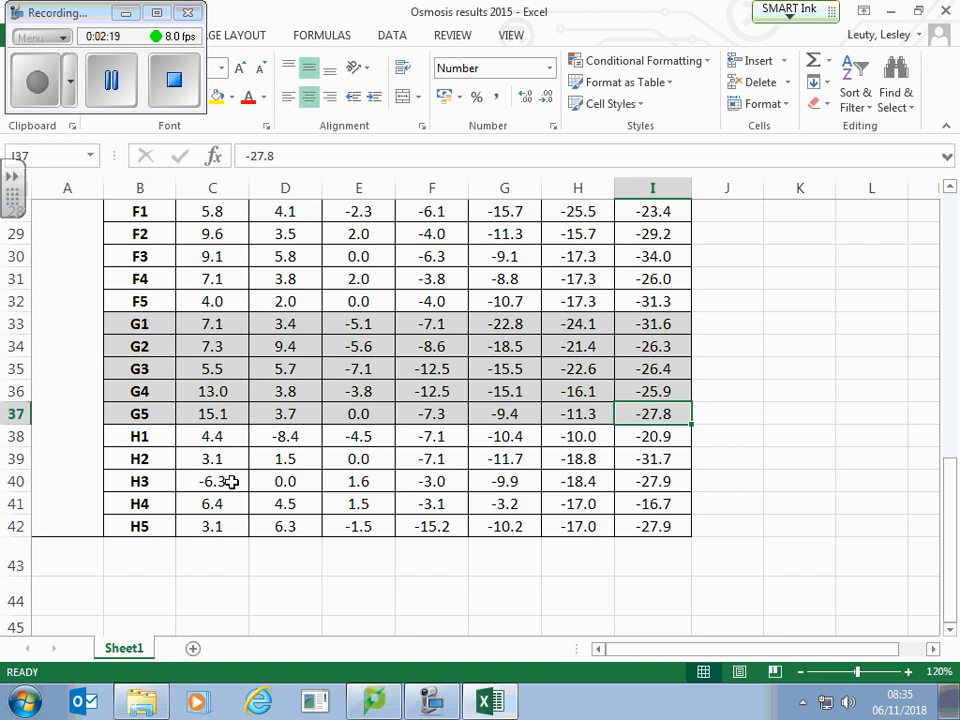
pyautogui.scroll(6, 480, 480)
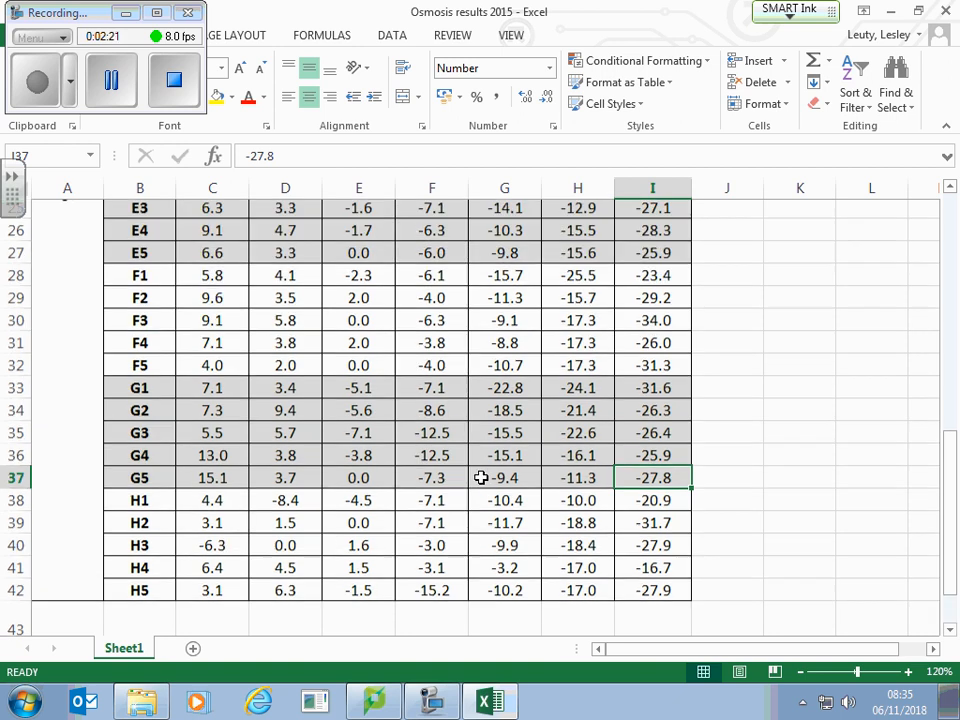
pyautogui.scroll(3, 481, 477)
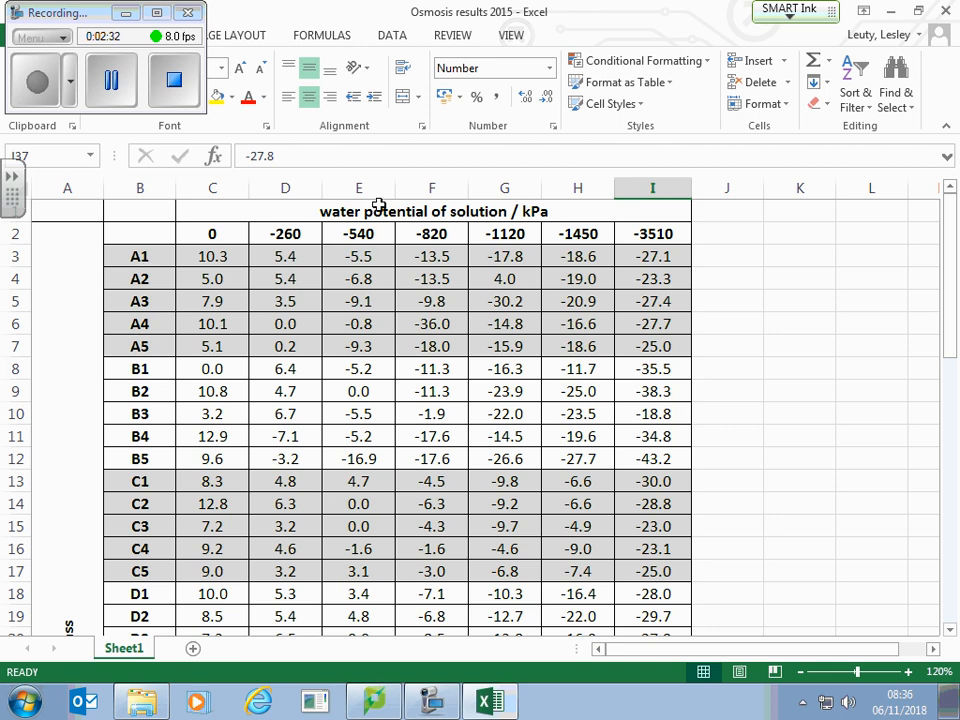
# Step: Insert a markers-only scatter chart from the data in C2:I42, including the water potential values
pyautogui.click(216, 234)
pyautogui.moveTo(216, 234)
pyautogui.mouseDown()
pyautogui.moveTo(641, 232)
pyautogui.moveTo(637, 690)
pyautogui.moveTo(667, 571)
pyautogui.mouseUp()
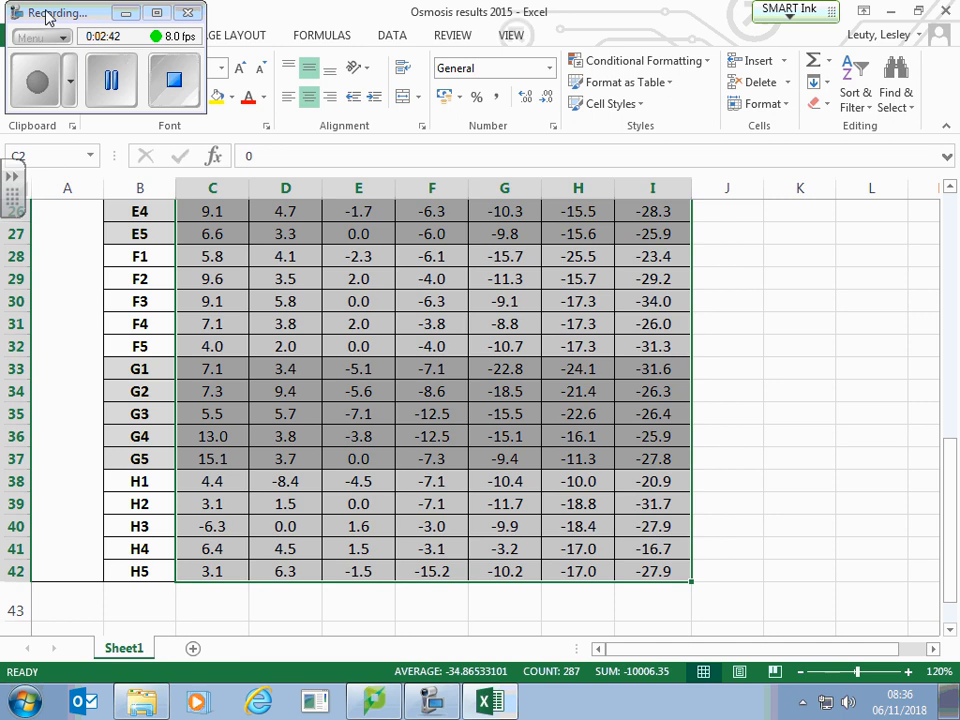
pyautogui.moveTo(52, 12)
pyautogui.mouseDown()
pyautogui.moveTo(58, 22)
pyautogui.moveTo(808, 35)
pyautogui.mouseUp()
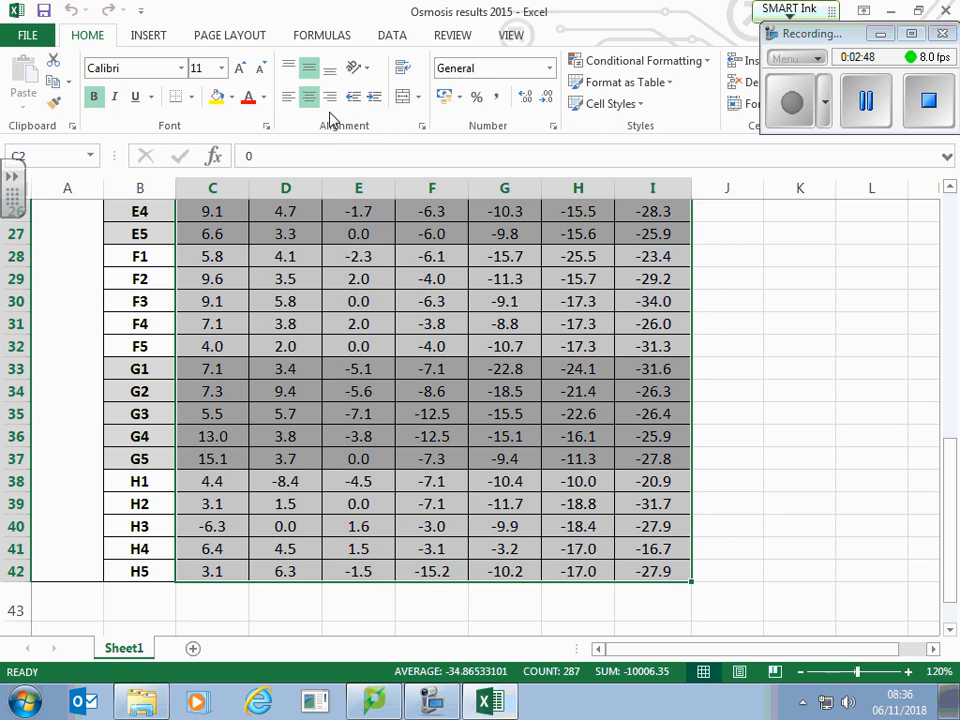
pyautogui.click(148, 38)
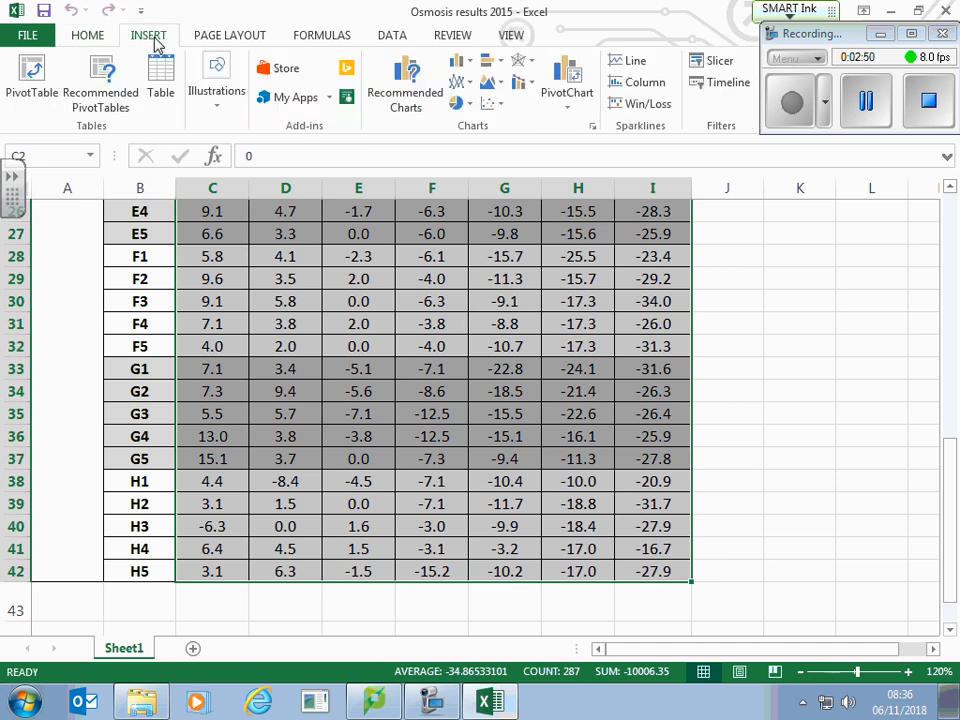
pyautogui.click(494, 105)
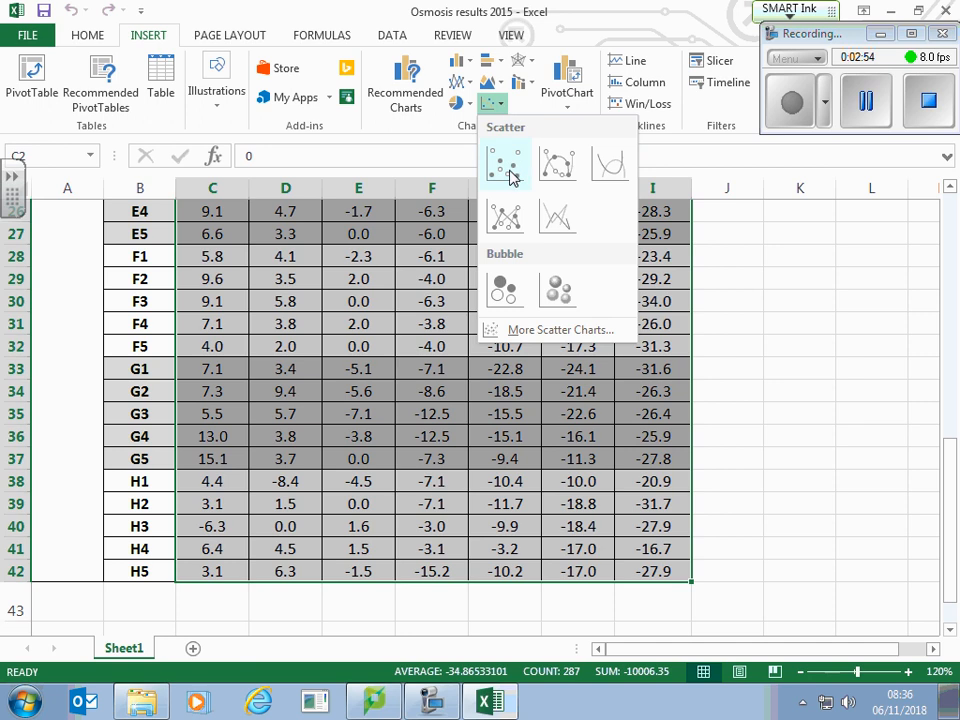
pyautogui.click(508, 171)
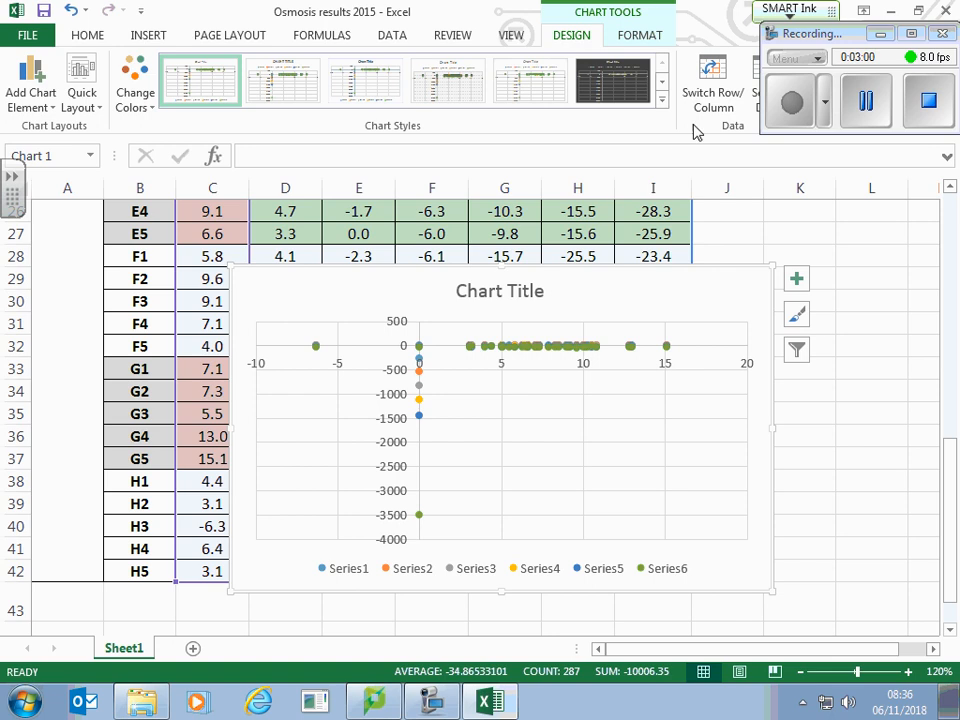
# Step: Switch the scatter chart's rows and columns and delete its legend
pyautogui.click(710, 93)
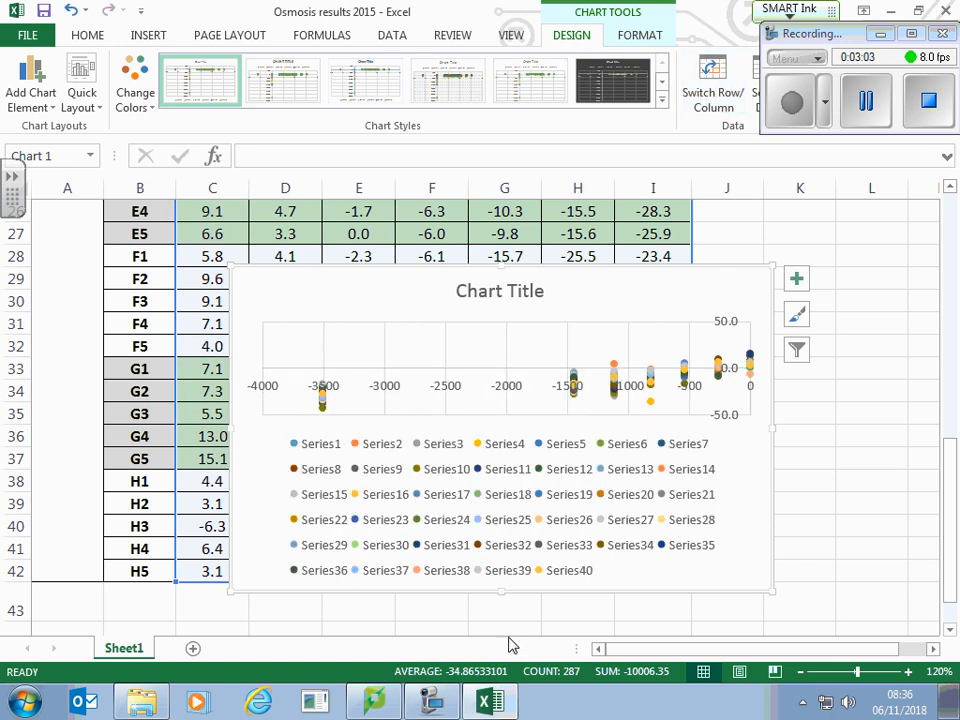
pyautogui.click(483, 505)
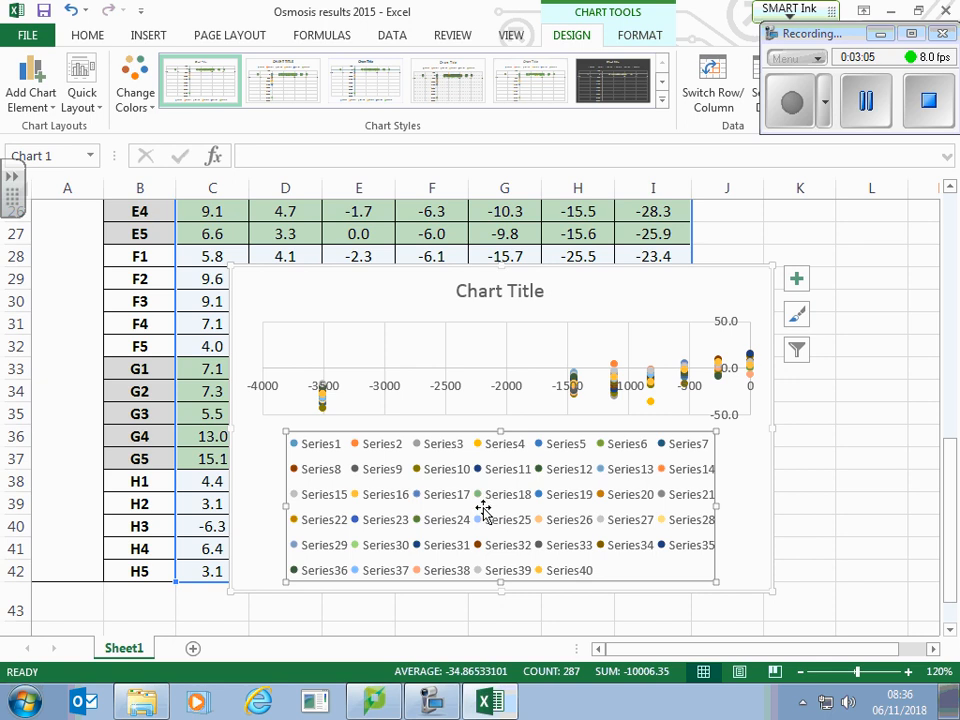
pyautogui.press('Delete')
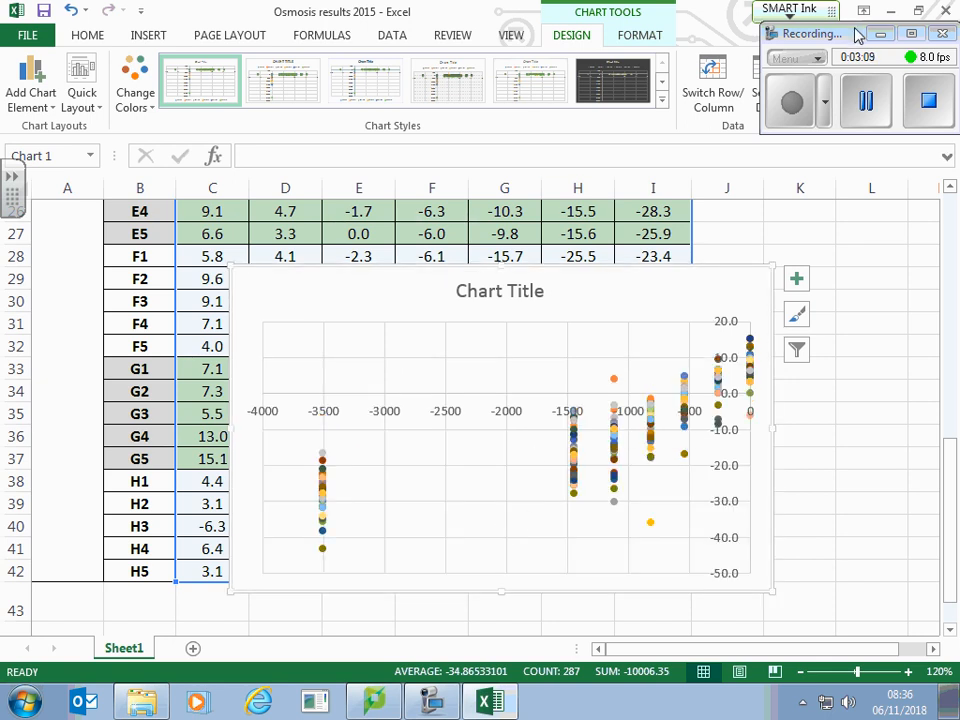
# Step: Move the scatter chart to a new sheet named Chart1
pyautogui.moveTo(849, 34); pyautogui.dragTo(343, 27)
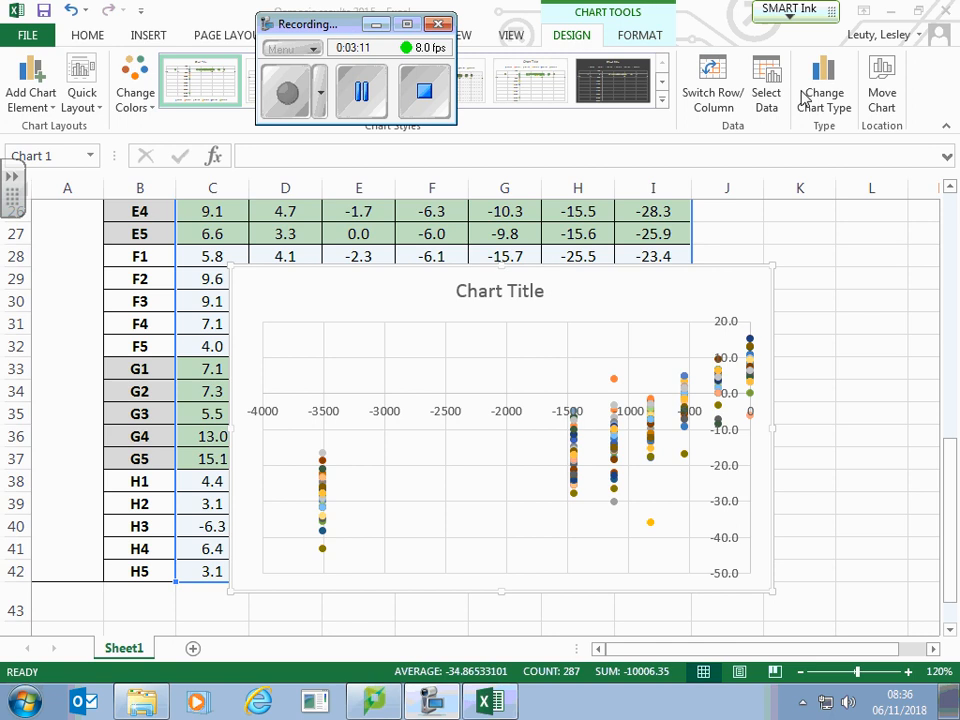
pyautogui.click(881, 80)
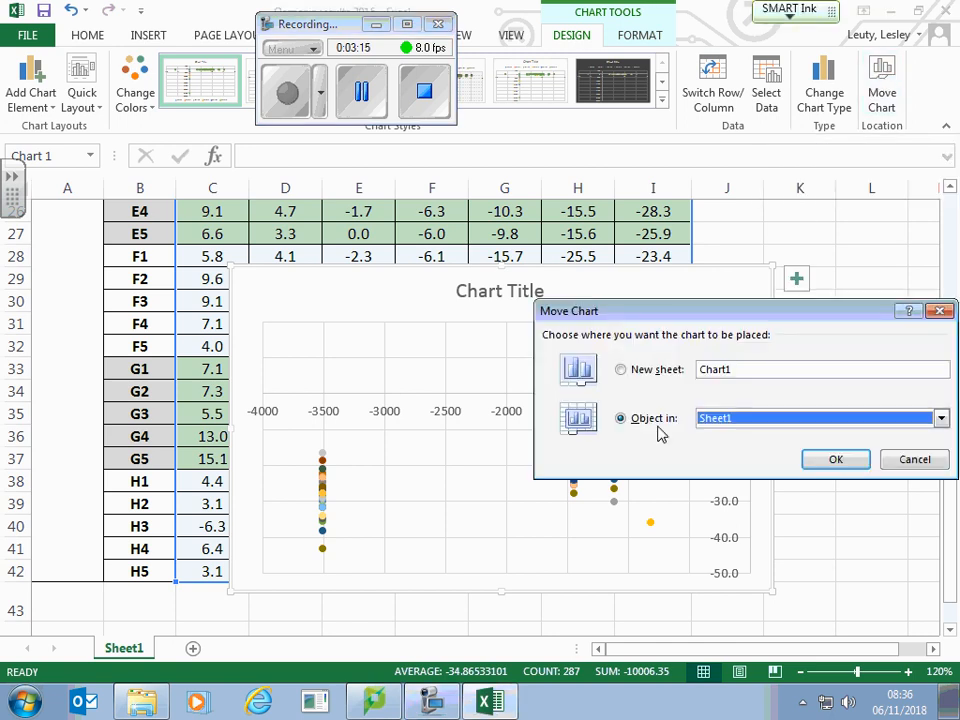
pyautogui.click(621, 369)
pyautogui.click(812, 459)
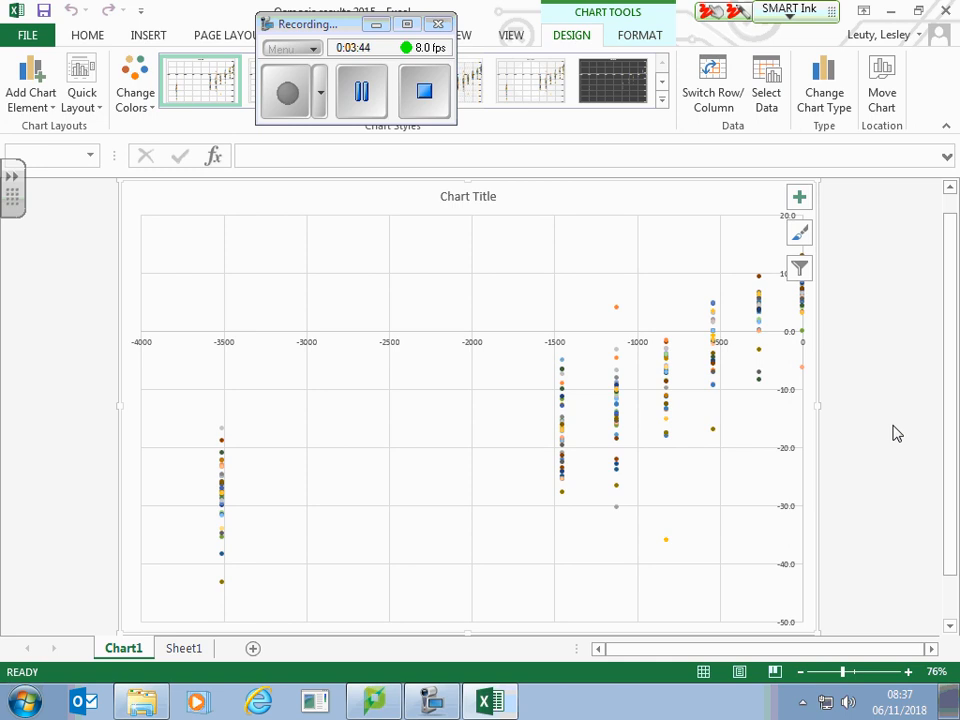
# Step: Circle the four outlying points at -1120, -820, -540 and 0 kPa on the chart in red ink
pyautogui.moveTo(614, 290)
pyautogui.mouseDown()
pyautogui.moveTo(619, 326)
pyautogui.moveTo(615, 293)
pyautogui.mouseUp()
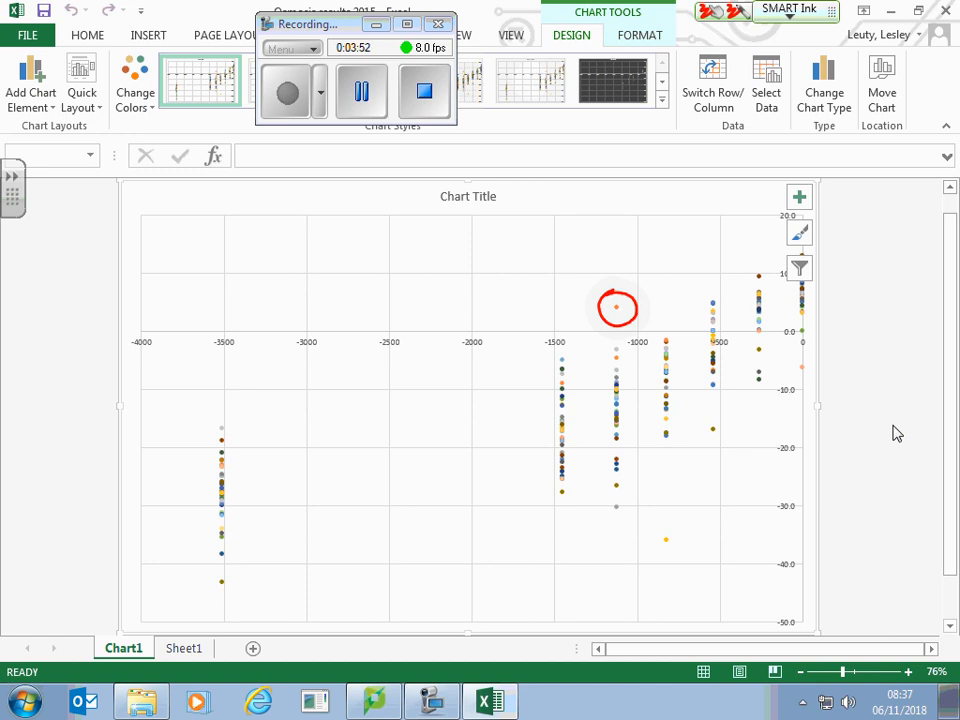
pyautogui.moveTo(674, 521)
pyautogui.mouseDown()
pyautogui.moveTo(662, 519)
pyautogui.moveTo(664, 560)
pyautogui.moveTo(688, 528)
pyautogui.moveTo(660, 520)
pyautogui.mouseUp()
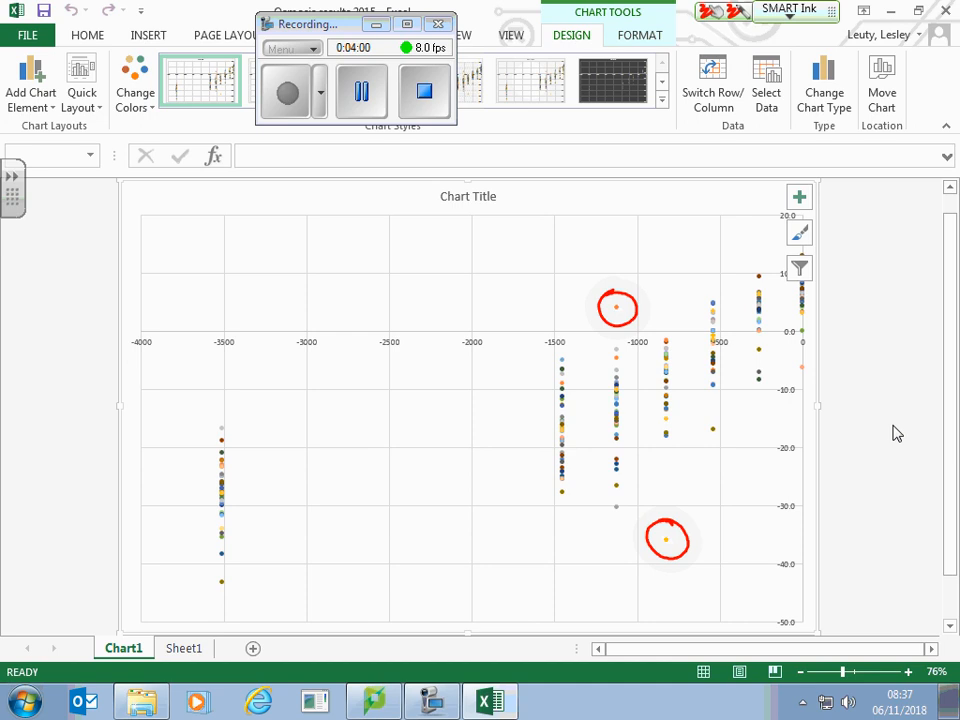
pyautogui.moveTo(720, 411)
pyautogui.mouseDown()
pyautogui.moveTo(700, 418)
pyautogui.moveTo(712, 440)
pyautogui.moveTo(722, 412)
pyautogui.mouseUp()
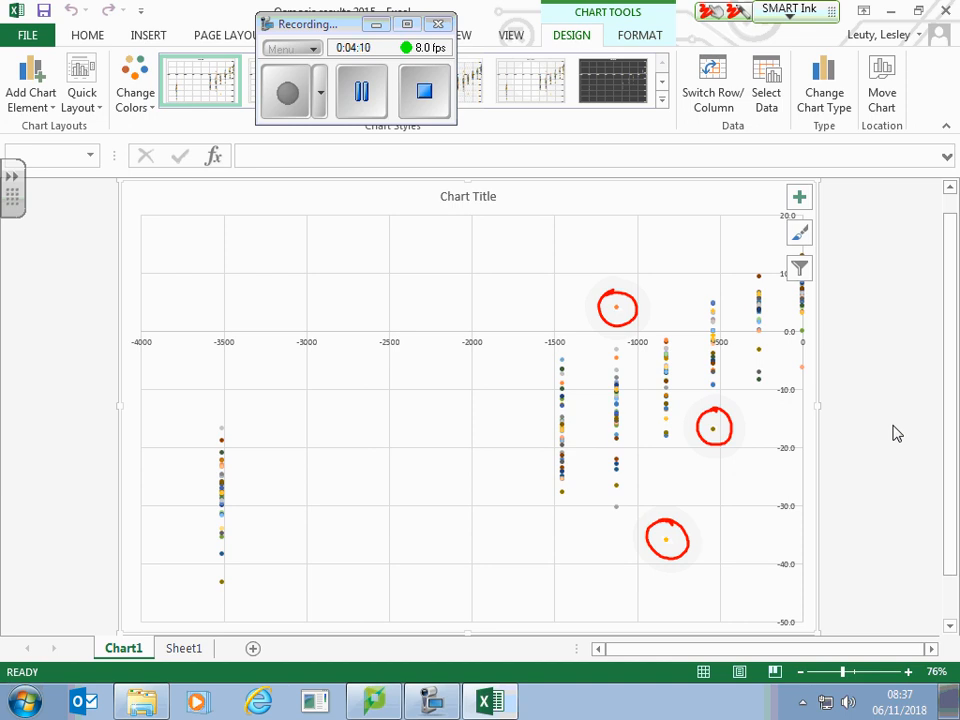
pyautogui.moveTo(804, 352)
pyautogui.mouseDown()
pyautogui.moveTo(792, 362)
pyautogui.moveTo(797, 377)
pyautogui.moveTo(806, 352)
pyautogui.mouseUp()
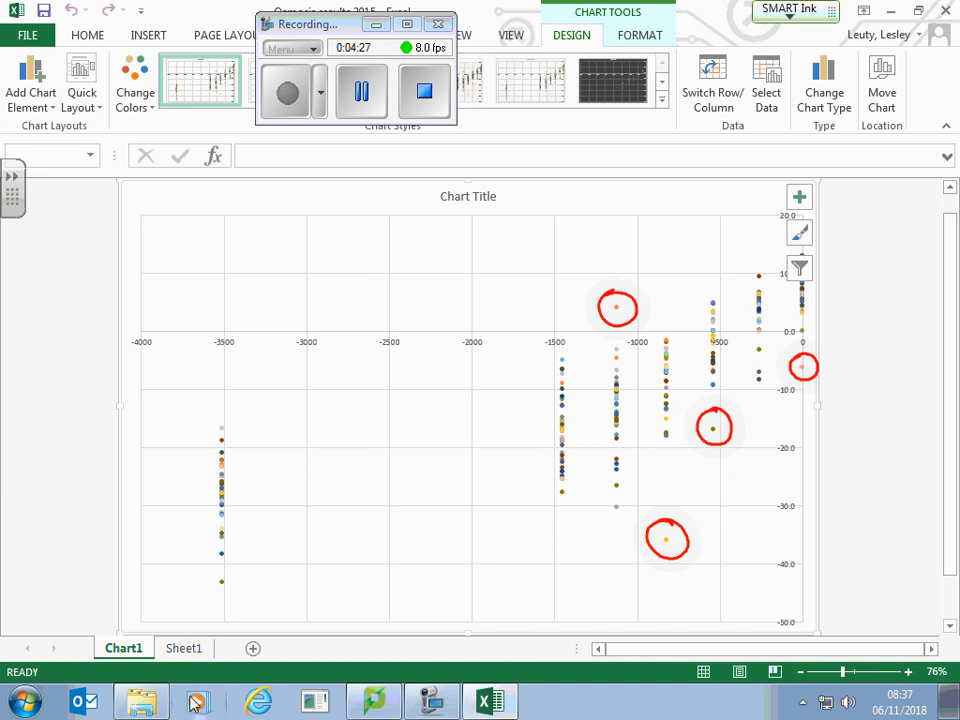
# Step: Highlight the H3 result in cell C40 on Sheet1 with a yellow fill
pyautogui.click(186, 655)
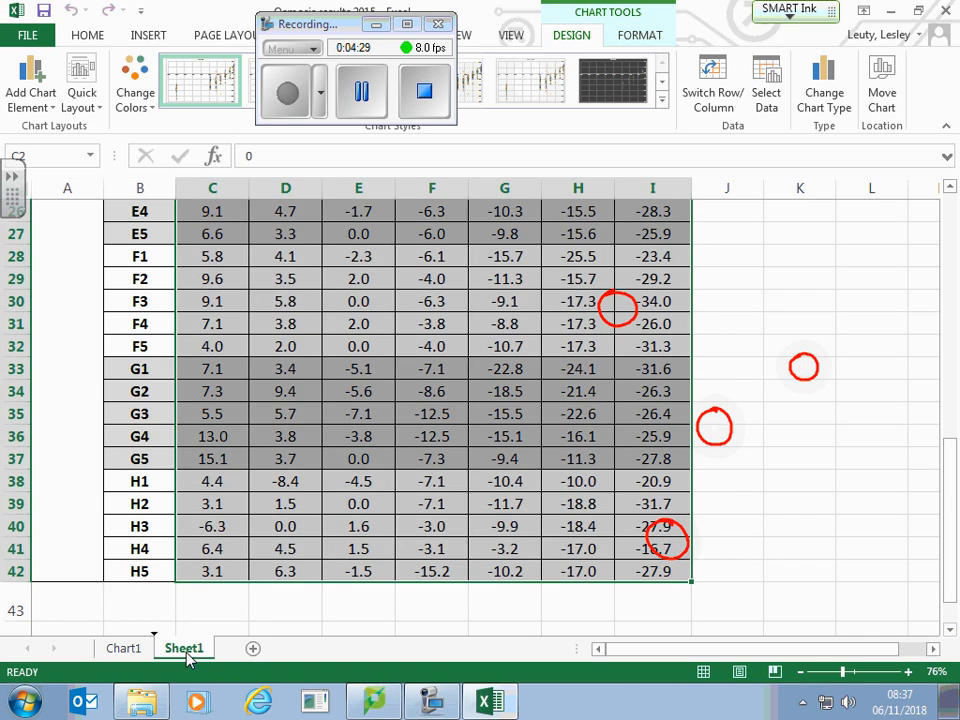
pyautogui.click(364, 609)
pyautogui.click(202, 527)
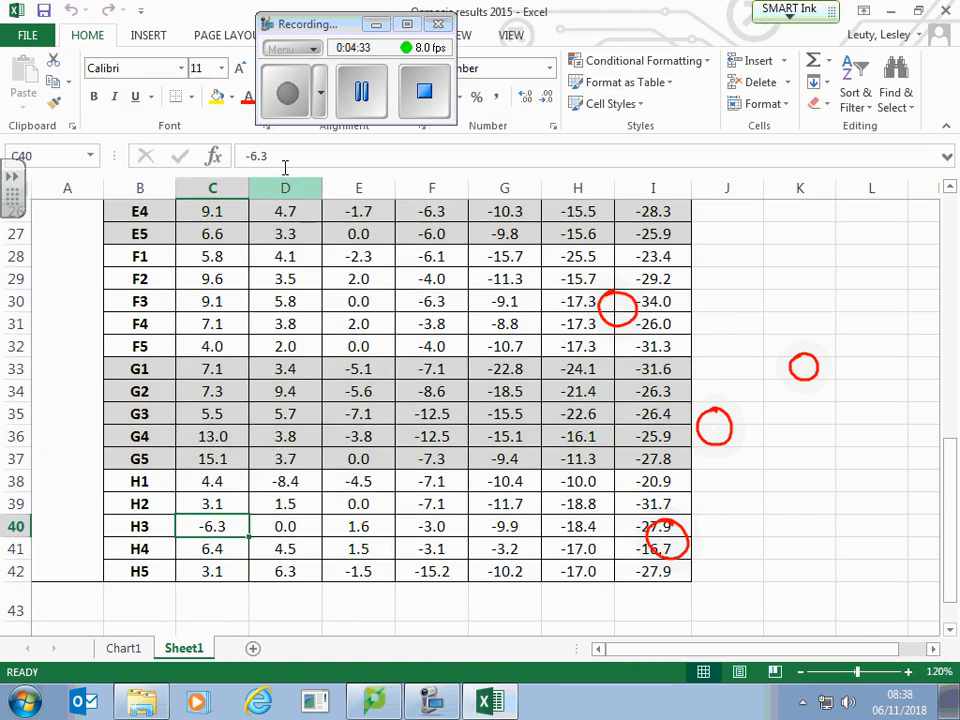
pyautogui.click(214, 98)
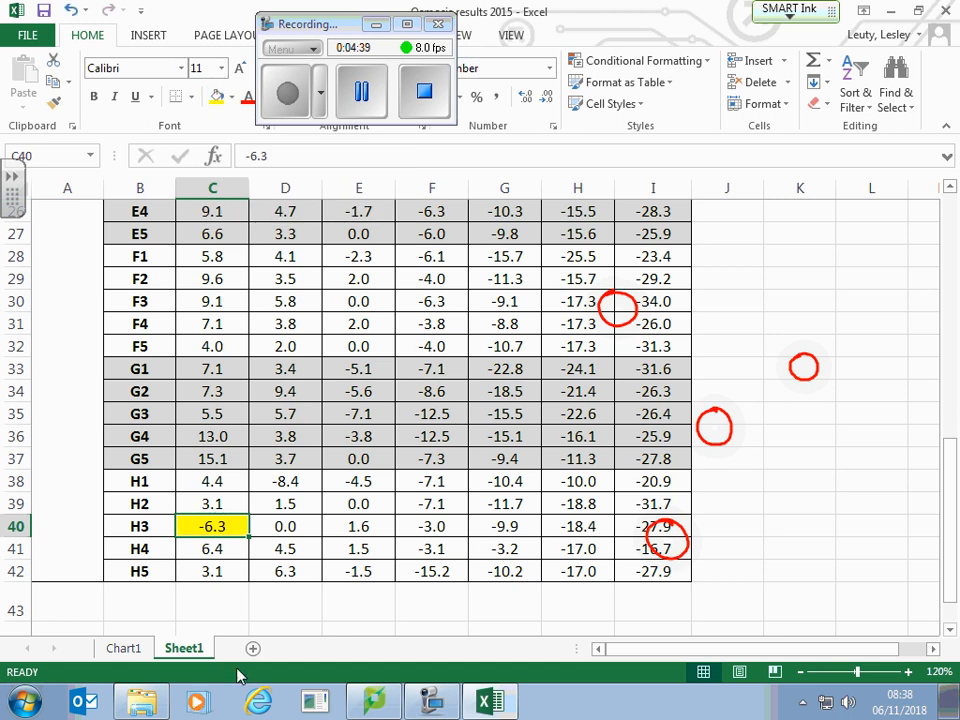
# Step: Compare the circled -540 kPa outlier with the table and highlight the B5 result in cell E12 on Sheet1 with a yellow fill
pyautogui.click(125, 649)
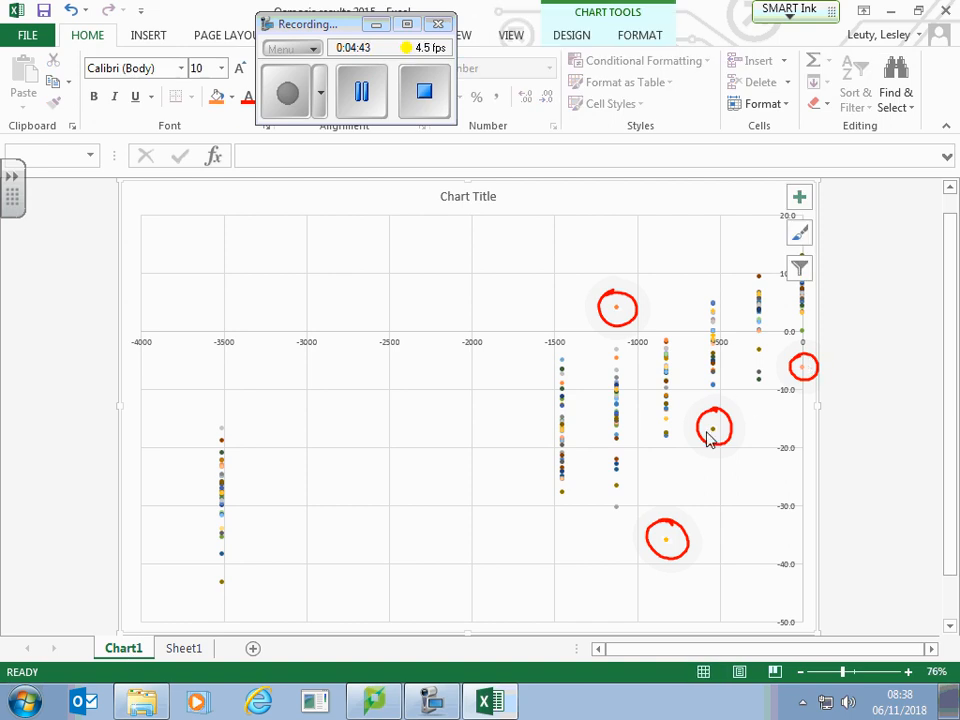
pyautogui.click(193, 652)
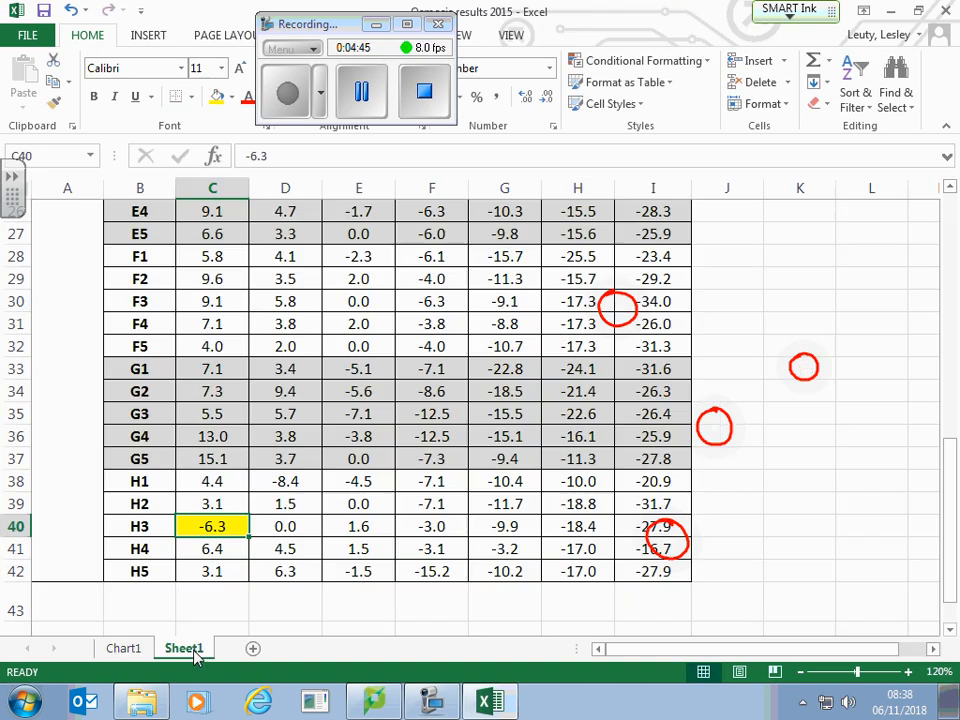
pyautogui.scroll(4, 366, 484)
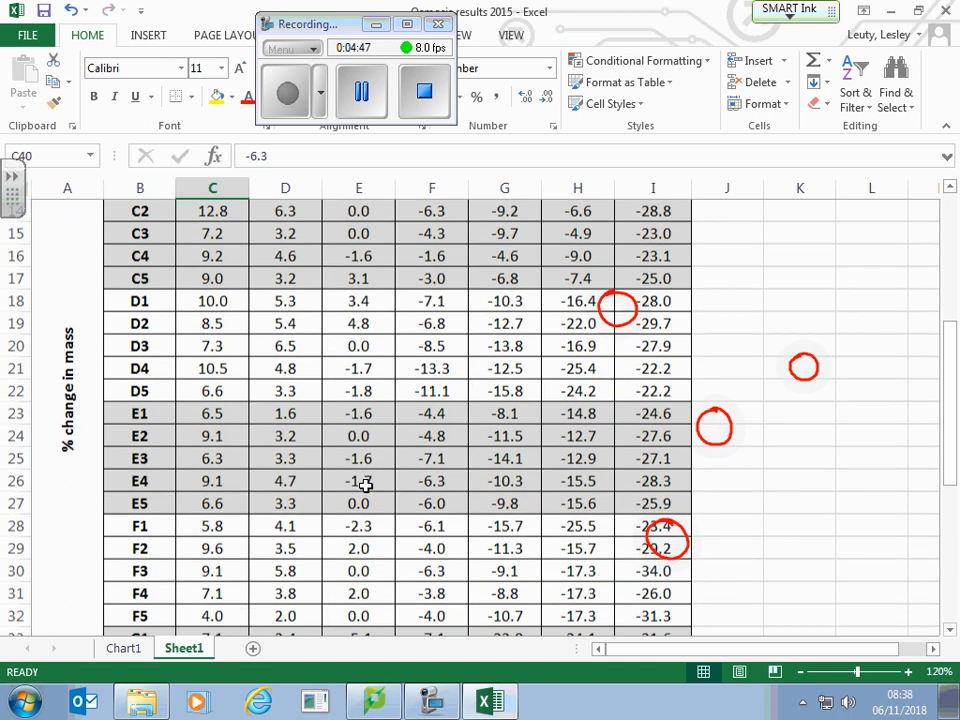
pyautogui.scroll(3, 366, 484)
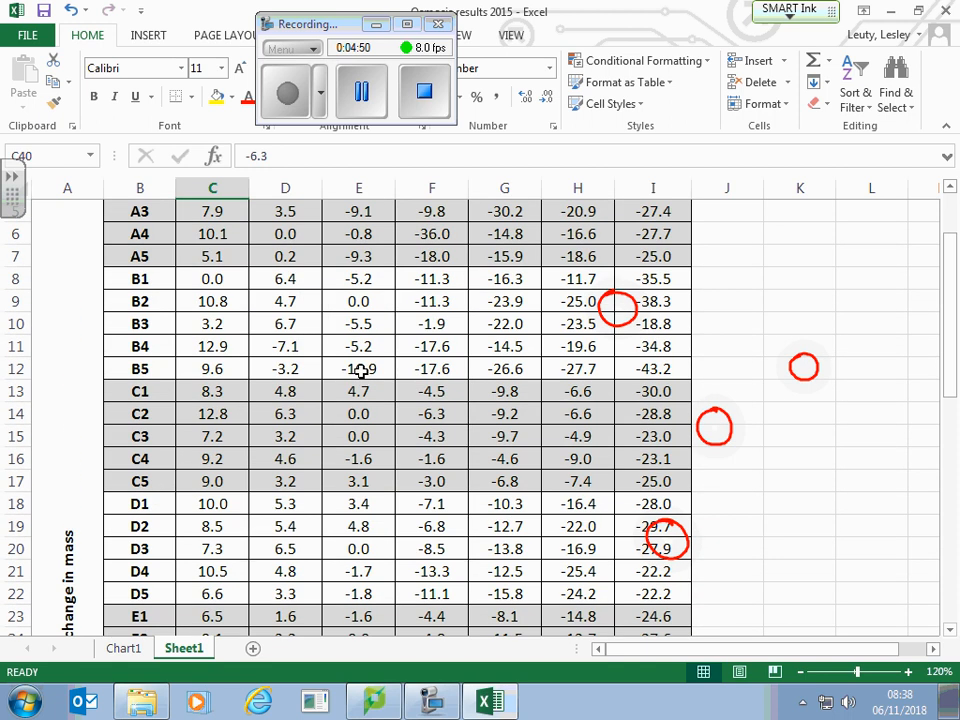
pyautogui.click(359, 369)
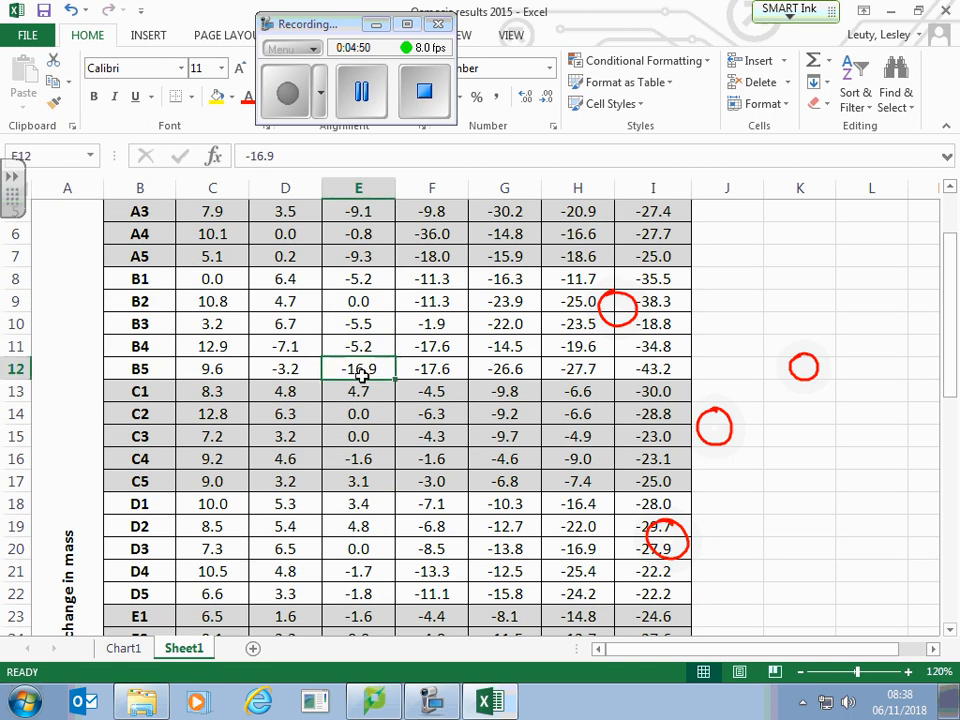
pyautogui.click(216, 97)
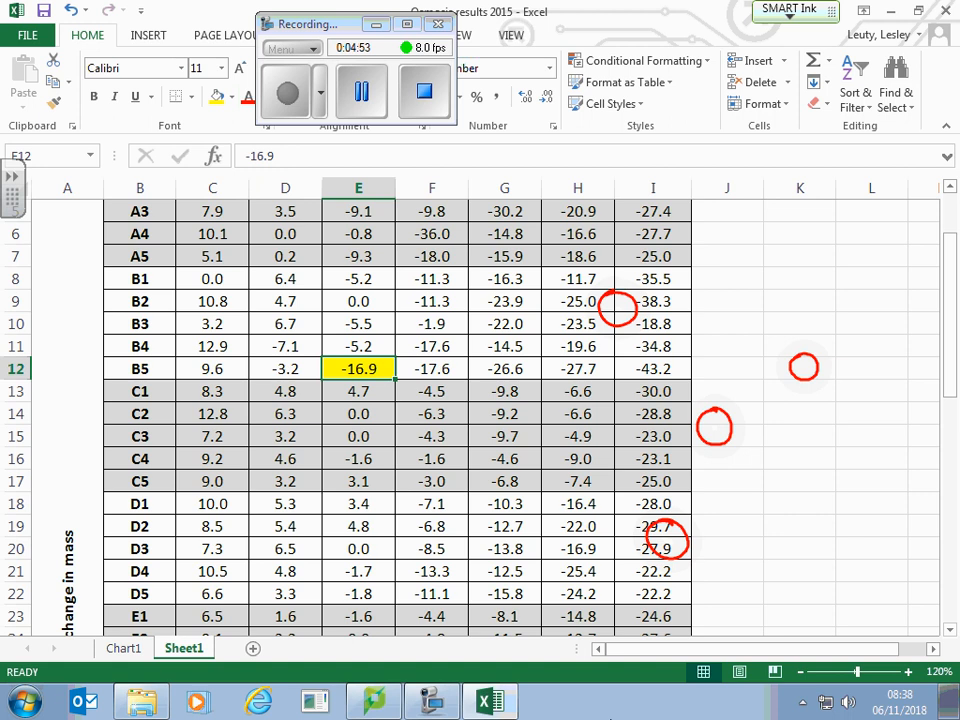
# Step: Check the circled -820 kPa outlier on Chart1 and highlight the A4 result in cell F6 on Sheet1 with a yellow fill
pyautogui.click(124, 648)
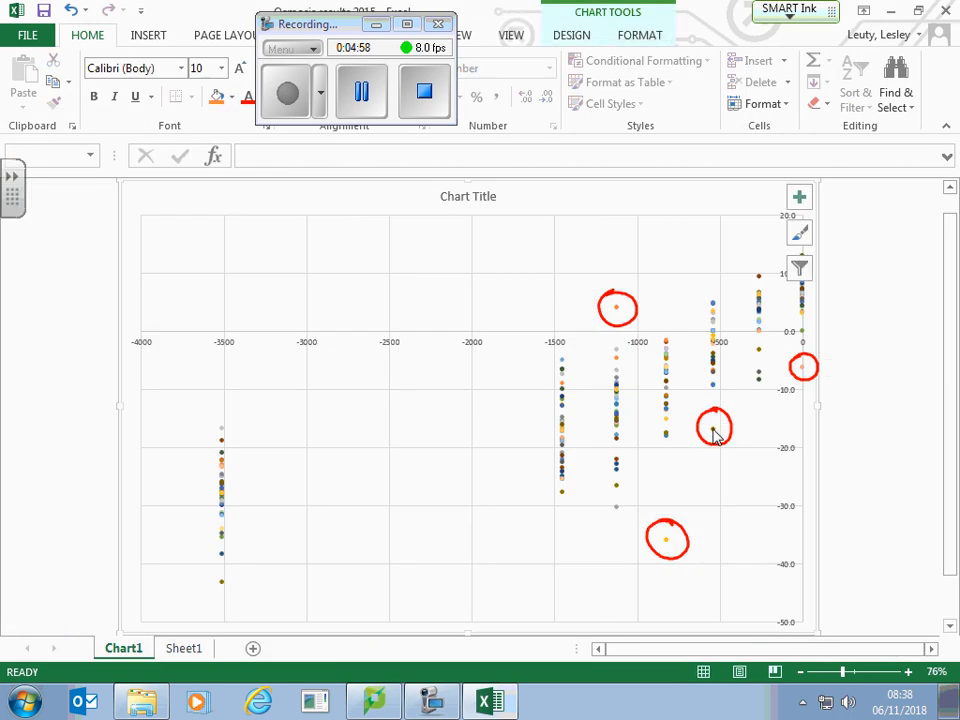
pyautogui.moveTo(714, 433)
pyautogui.moveTo(669, 545)
pyautogui.click(186, 650)
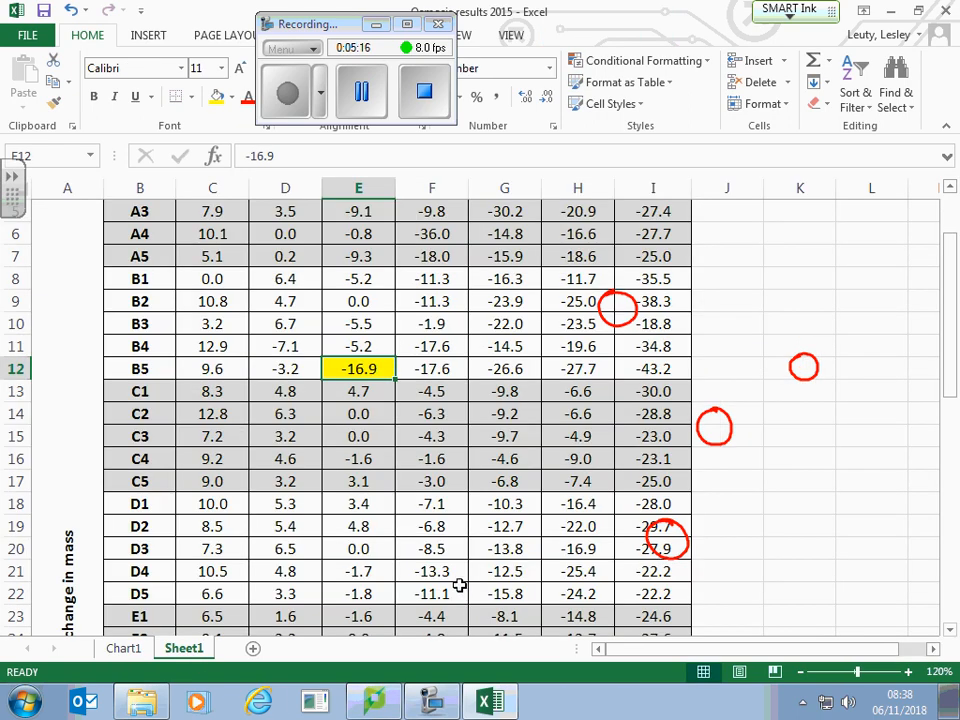
pyautogui.scroll(2, 458, 586)
pyautogui.click(451, 326)
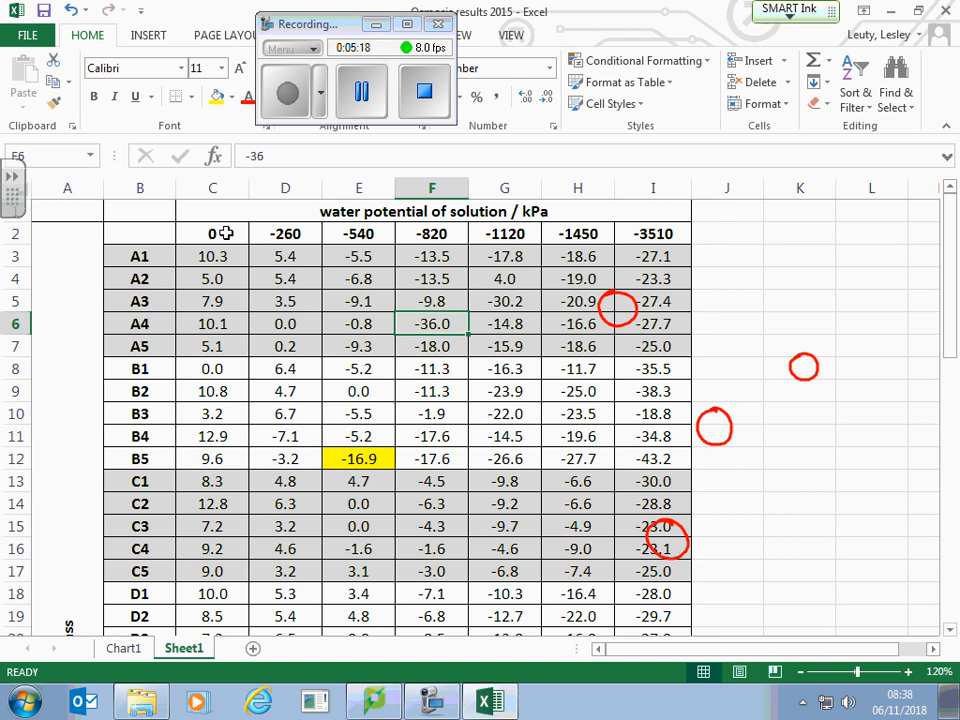
pyautogui.click(216, 96)
# Step: Highlight the A2 result at -1120 kPa in cell G4 with a yellow fill and erase the red ink circles
pyautogui.click(517, 279)
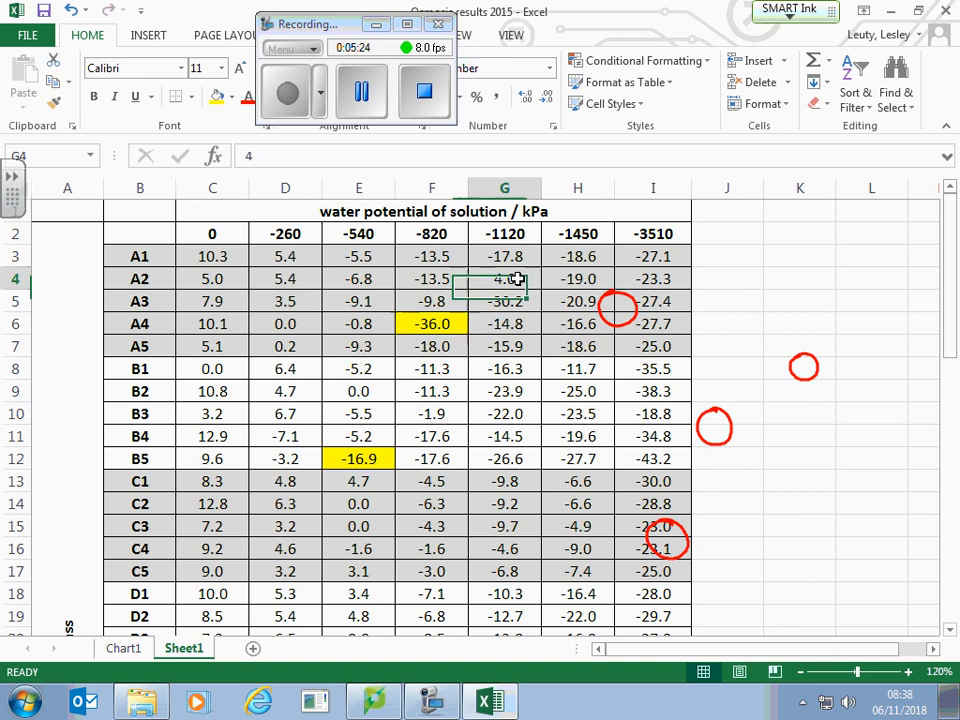
pyautogui.click(217, 96)
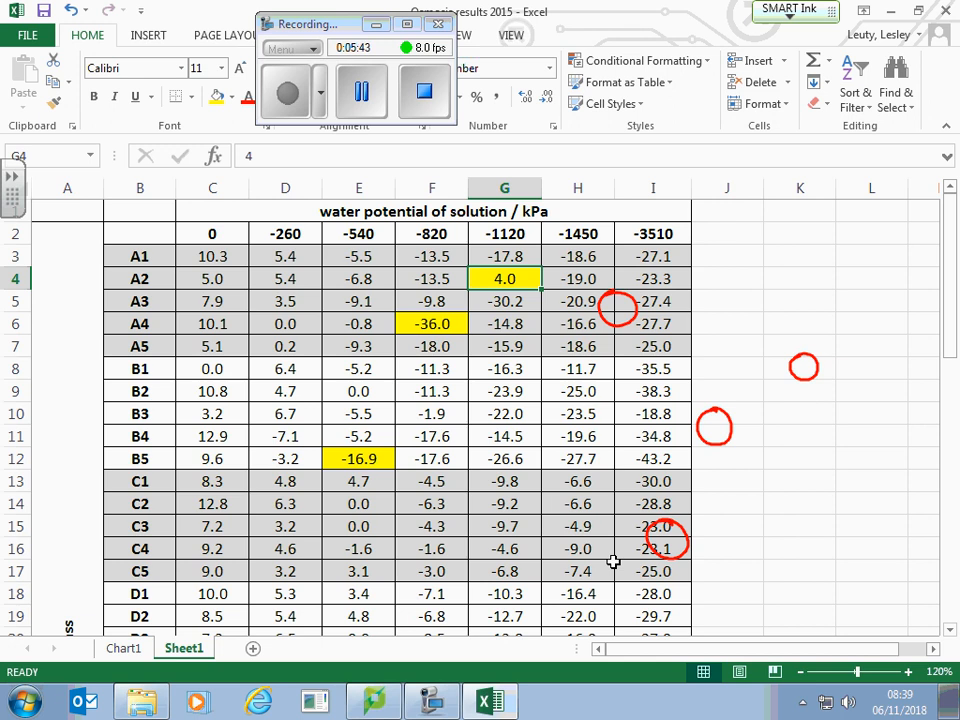
pyautogui.moveTo(651, 539)
pyautogui.mouseDown()
pyautogui.moveTo(737, 527)
pyautogui.moveTo(630, 521)
pyautogui.moveTo(816, 330)
pyautogui.moveTo(780, 371)
pyautogui.moveTo(611, 321)
pyautogui.moveTo(616, 270)
pyautogui.moveTo(701, 366)
pyautogui.moveTo(624, 272)
pyautogui.moveTo(636, 358)
pyautogui.mouseUp()
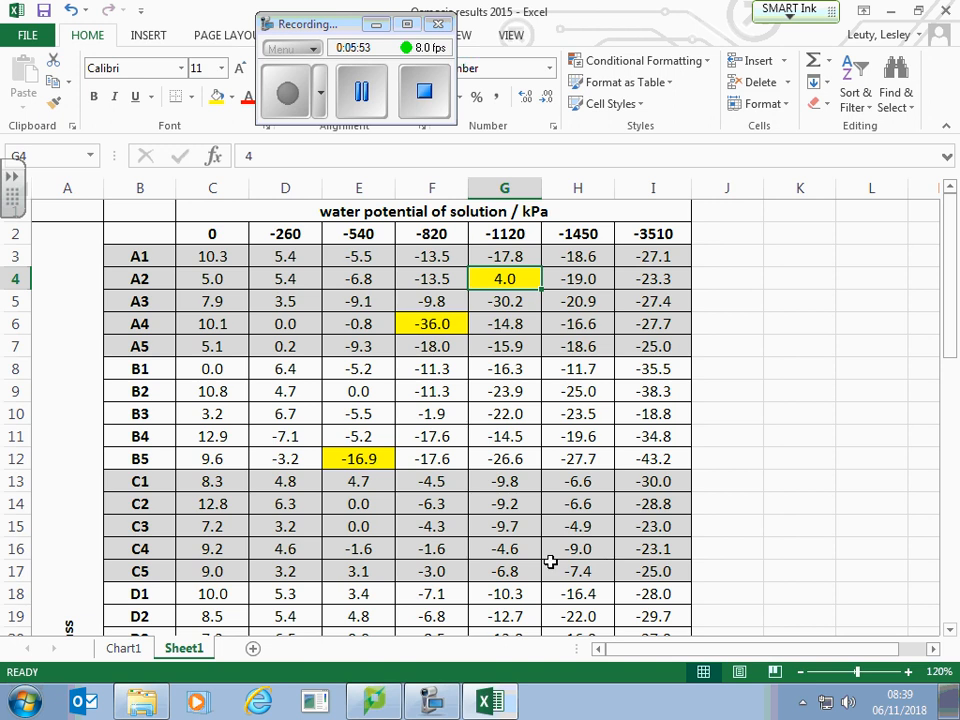
# Step: Label the two rows below the data table "mean" in cell B43 and "sd" in cell B44
pyautogui.scroll(-5, 416, 572)
pyautogui.scroll(-5, 434, 577)
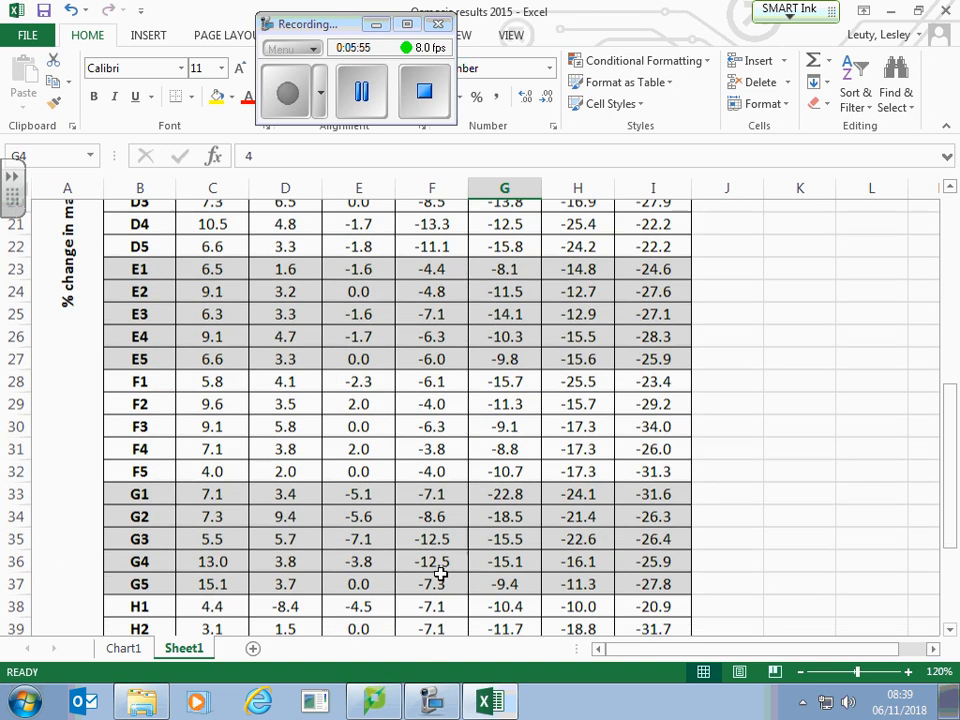
pyautogui.click(143, 495)
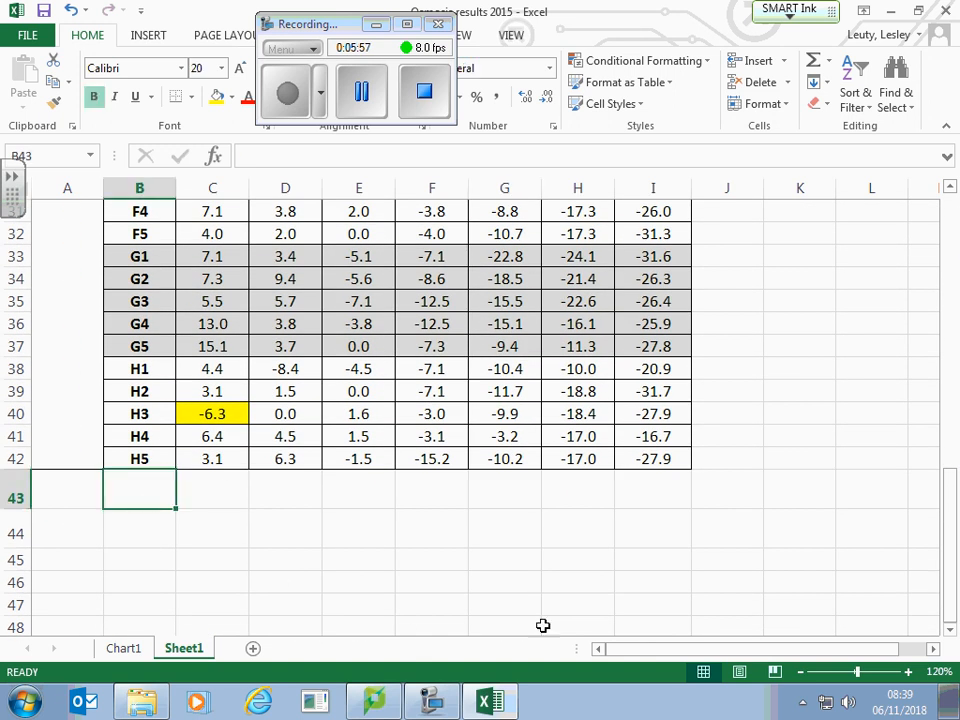
pyautogui.write('mean')
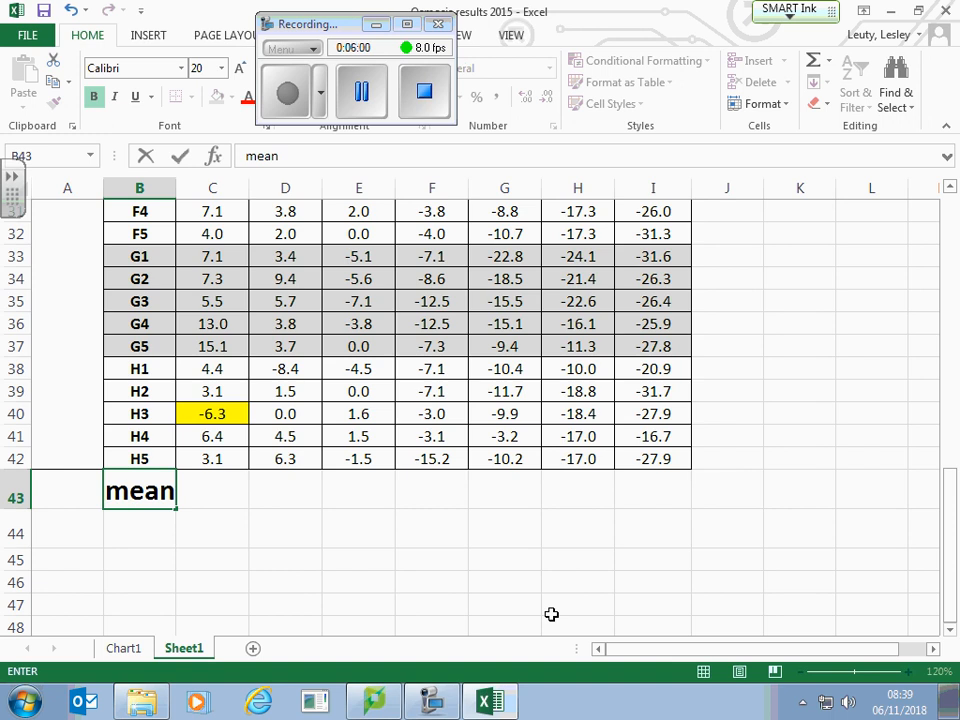
pyautogui.press('Return')
pyautogui.write('sd')
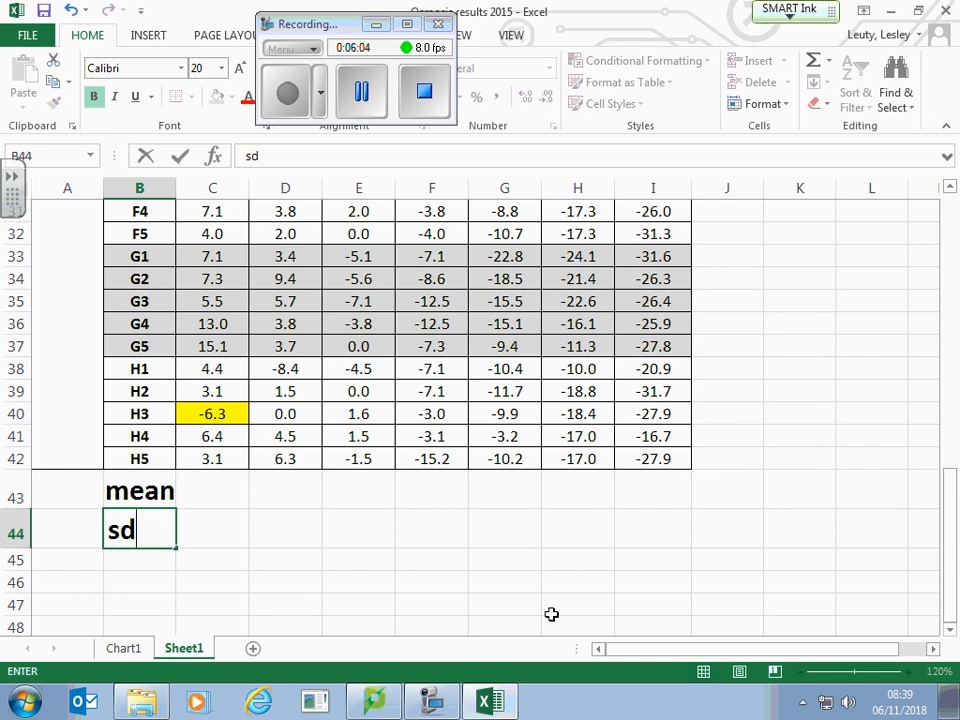
# Step: Insert an AVERAGE function in cell C43 for the 0 kPa column, moving the recorder window and function dialog out of the way
pyautogui.click(218, 493)
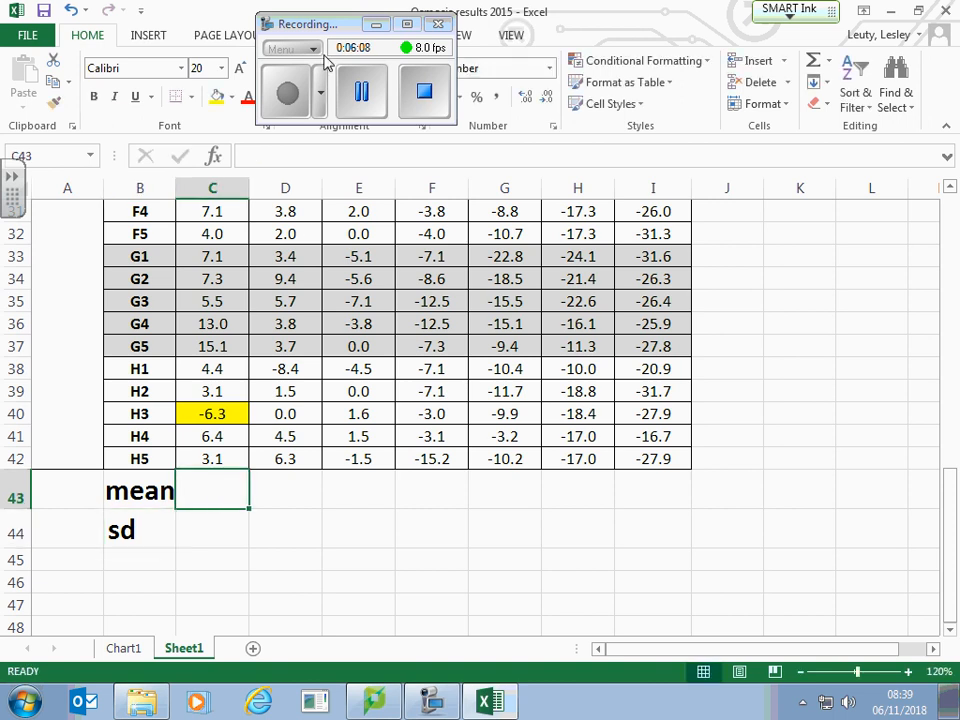
pyautogui.moveTo(342, 26); pyautogui.dragTo(824, 534)
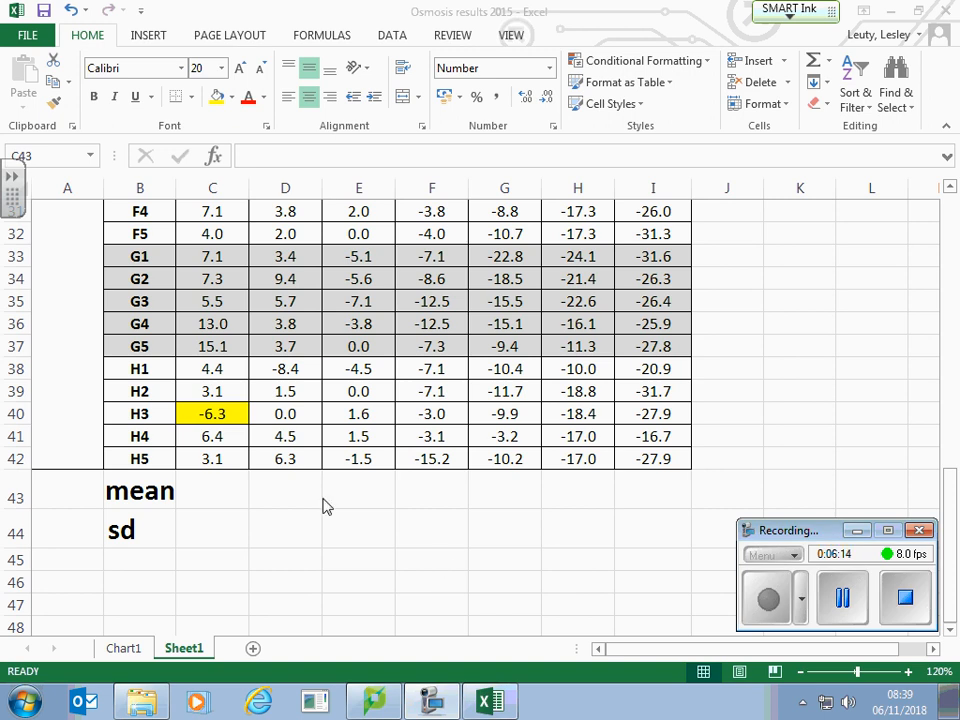
pyautogui.click(227, 496)
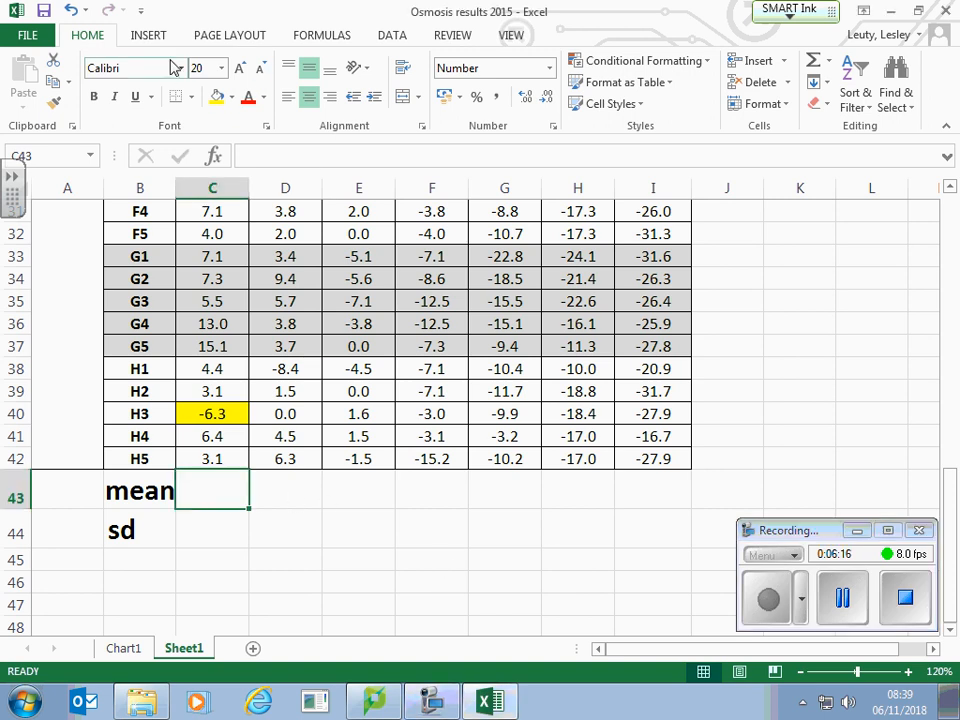
pyautogui.click(318, 38)
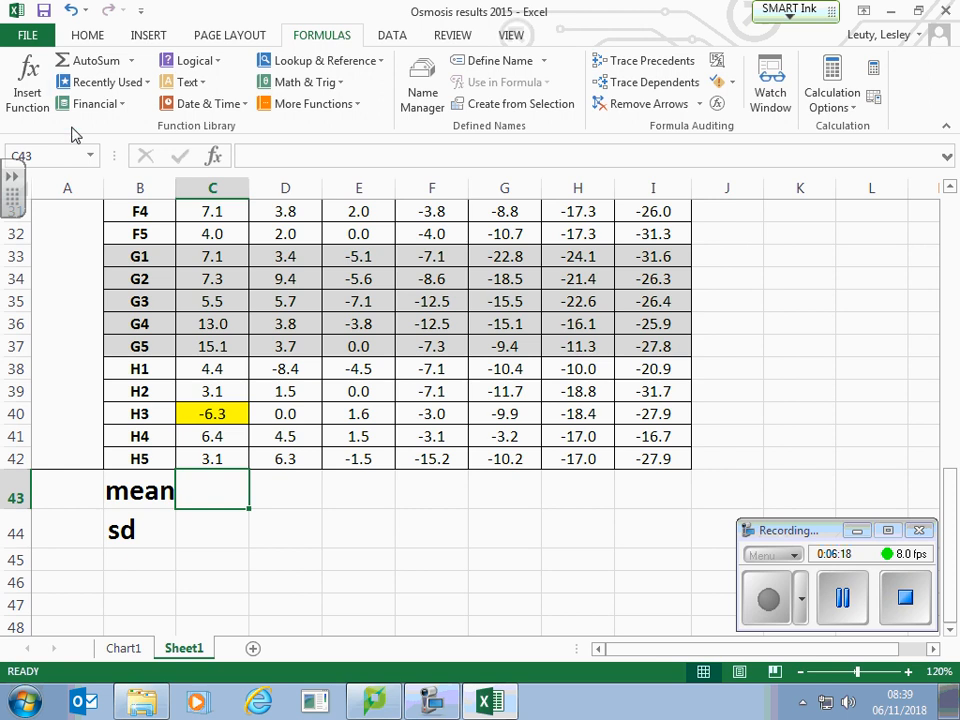
pyautogui.click(110, 82)
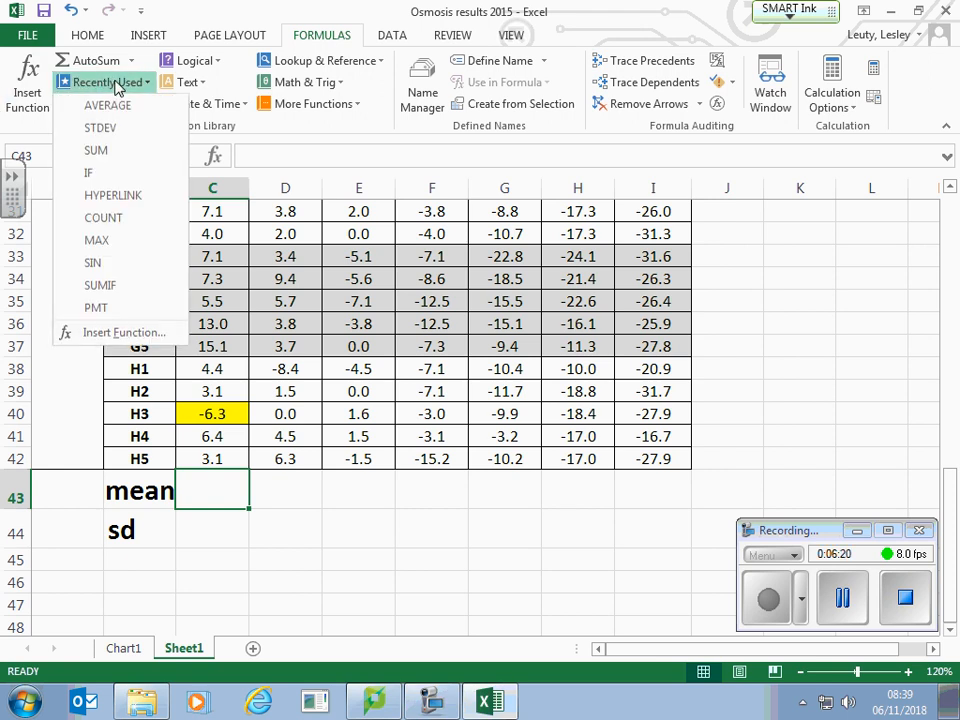
pyautogui.click(30, 98)
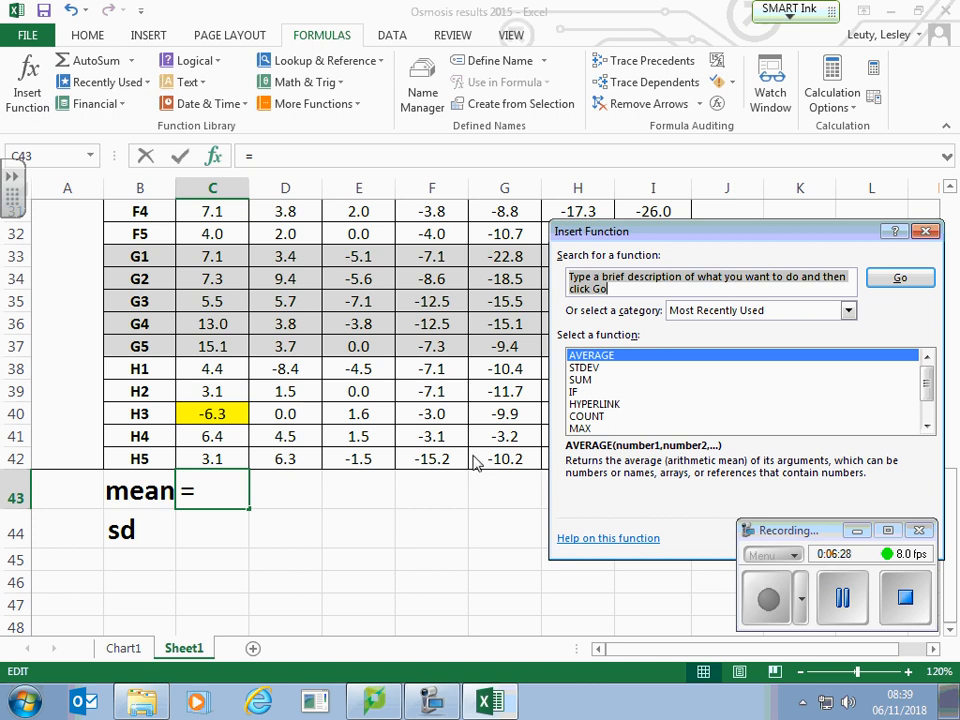
pyautogui.click(613, 364)
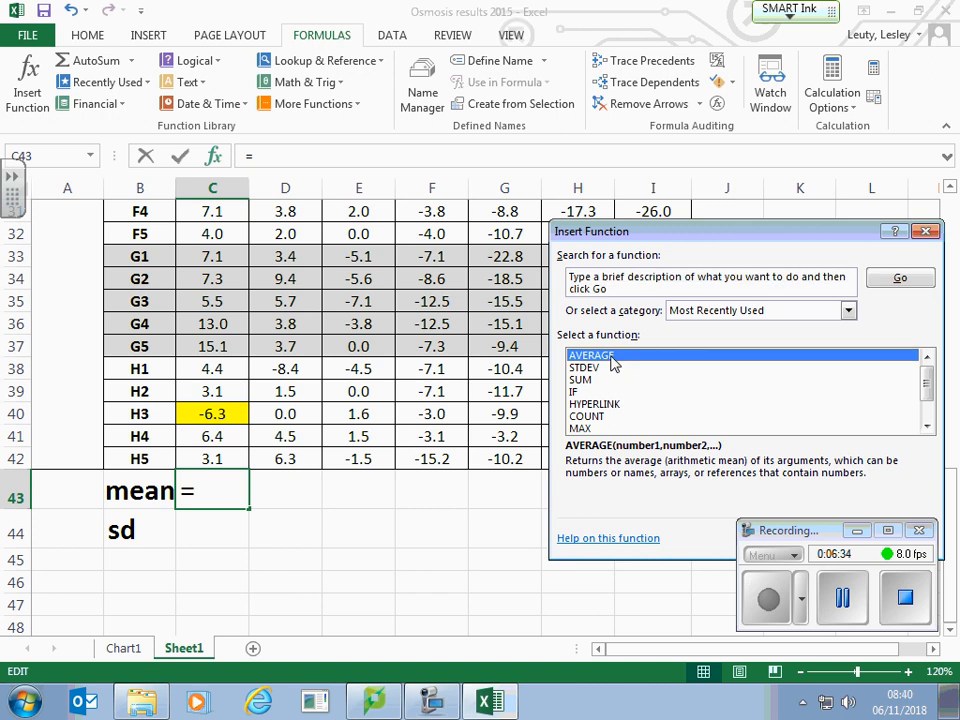
pyautogui.moveTo(729, 236); pyautogui.dragTo(716, 94)
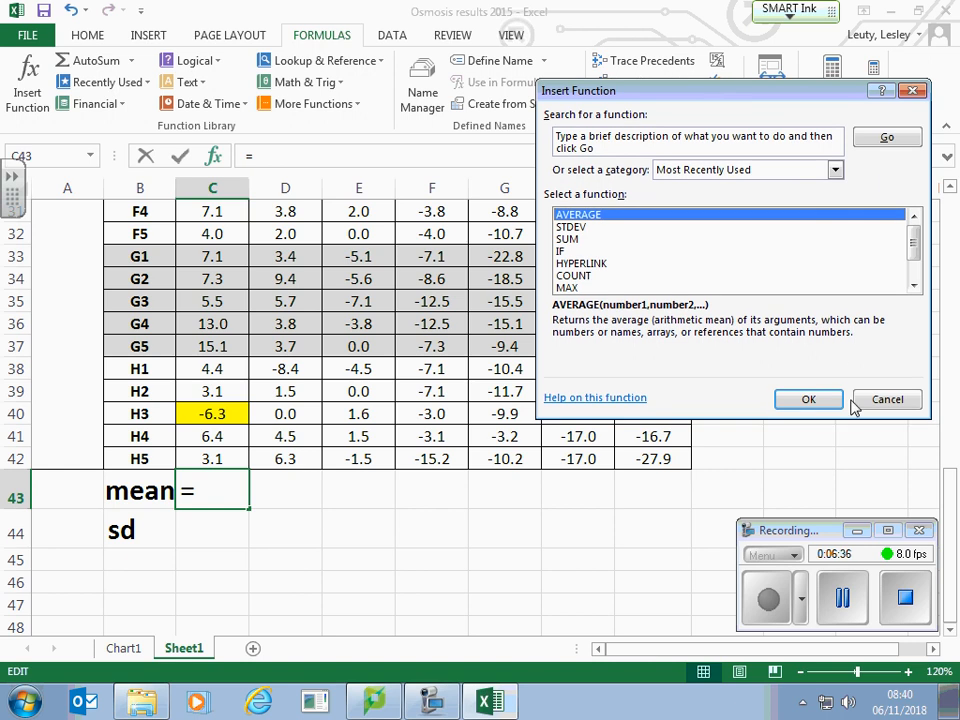
pyautogui.click(818, 400)
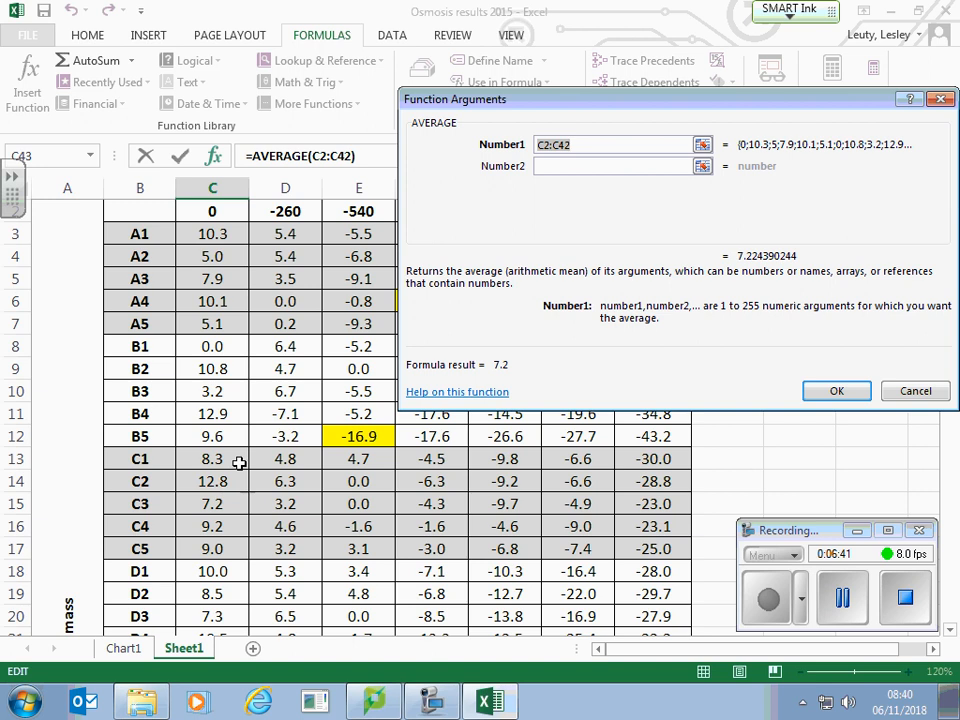
# Step: Set the AVERAGE arguments in C43 to C3:C39 and C41:C42, leaving out the highlighted outlier in C40
pyautogui.click(222, 233)
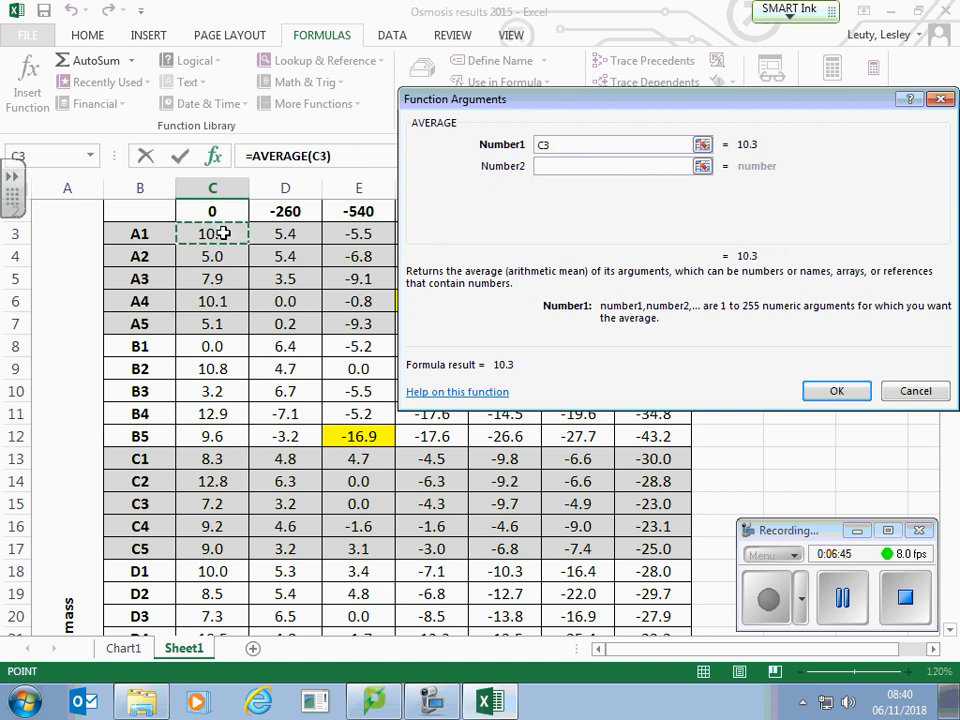
pyautogui.moveTo(222, 233); pyautogui.dragTo(213, 645)
pyautogui.moveTo(213, 643); pyautogui.dragTo(227, 458)
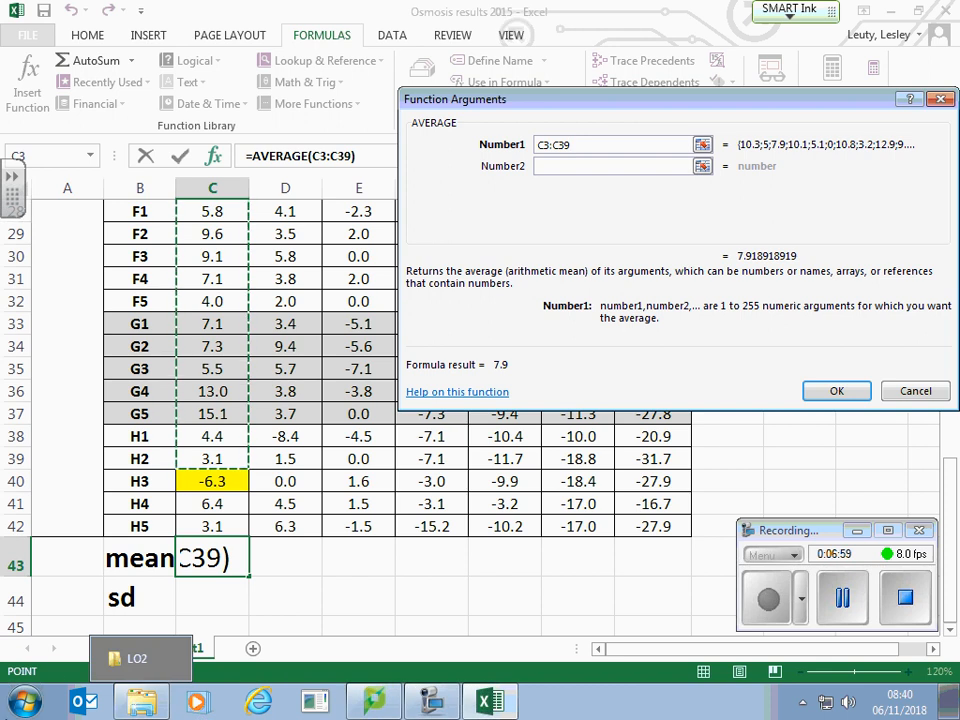
pyautogui.moveTo(225, 503); pyautogui.dragTo(220, 524)
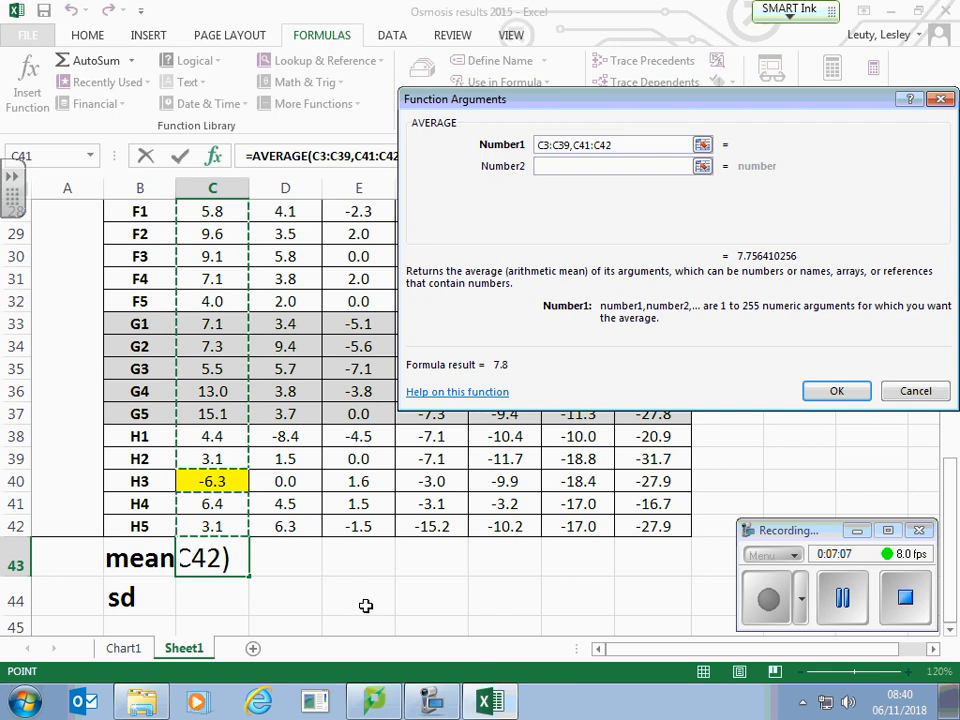
pyautogui.click(836, 392)
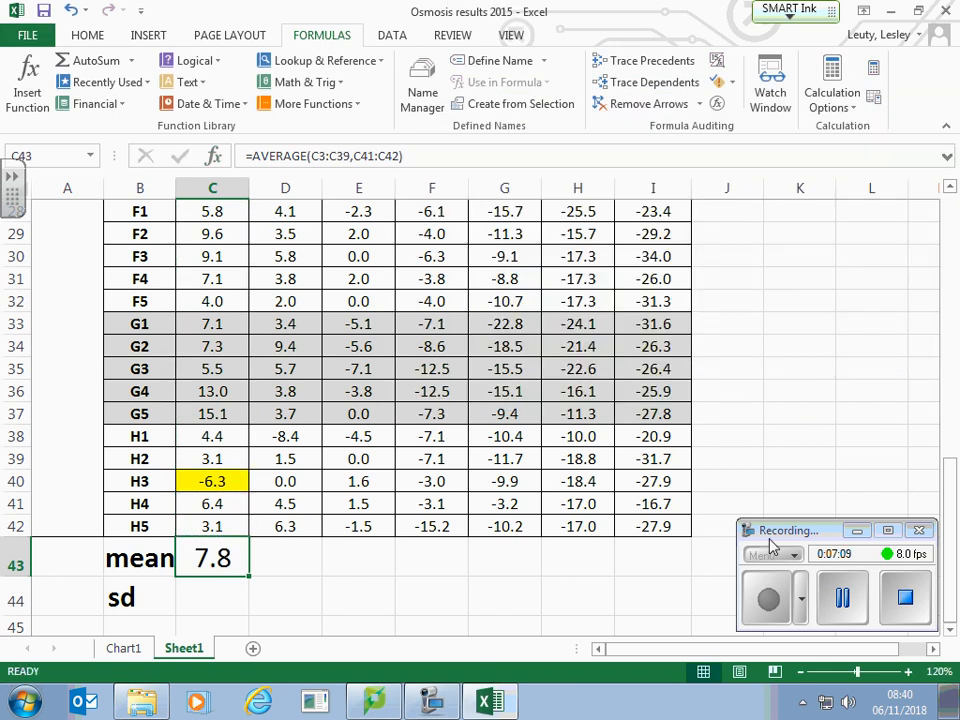
# Step: Calculate the mean of the -260 kPa column in cell D43 with AVERAGE over D3:D42
pyautogui.click(289, 567)
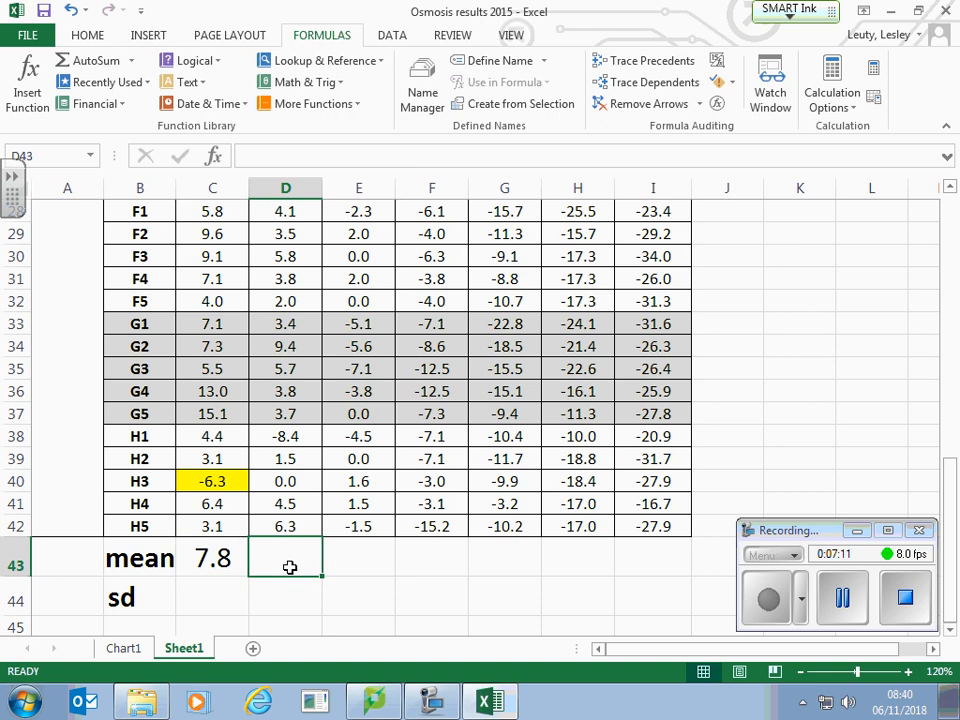
pyautogui.click(18, 90)
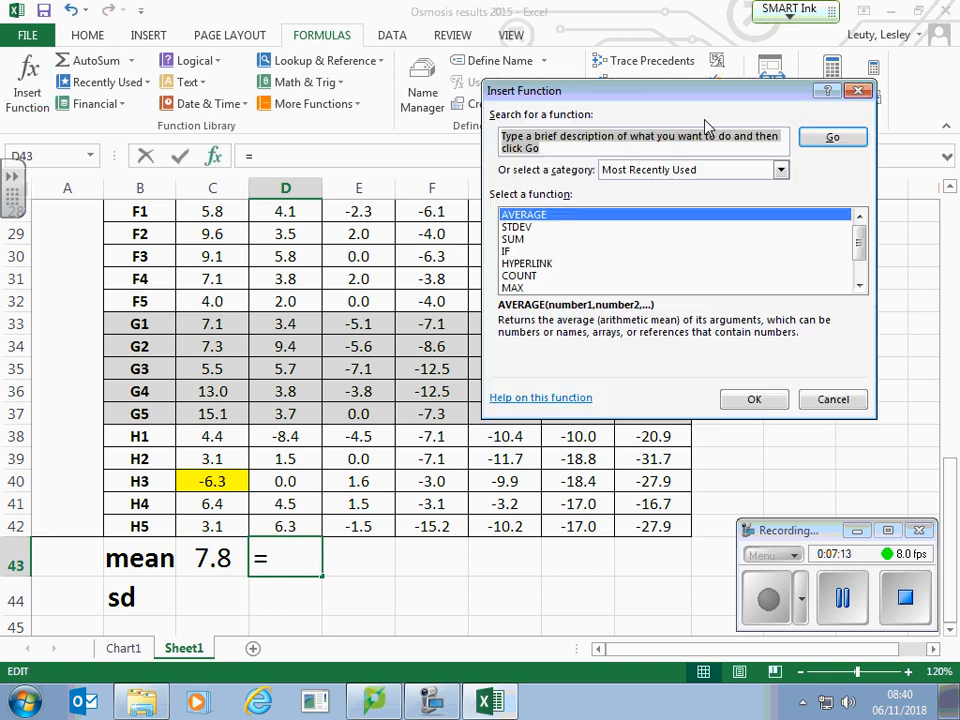
pyautogui.click(646, 214)
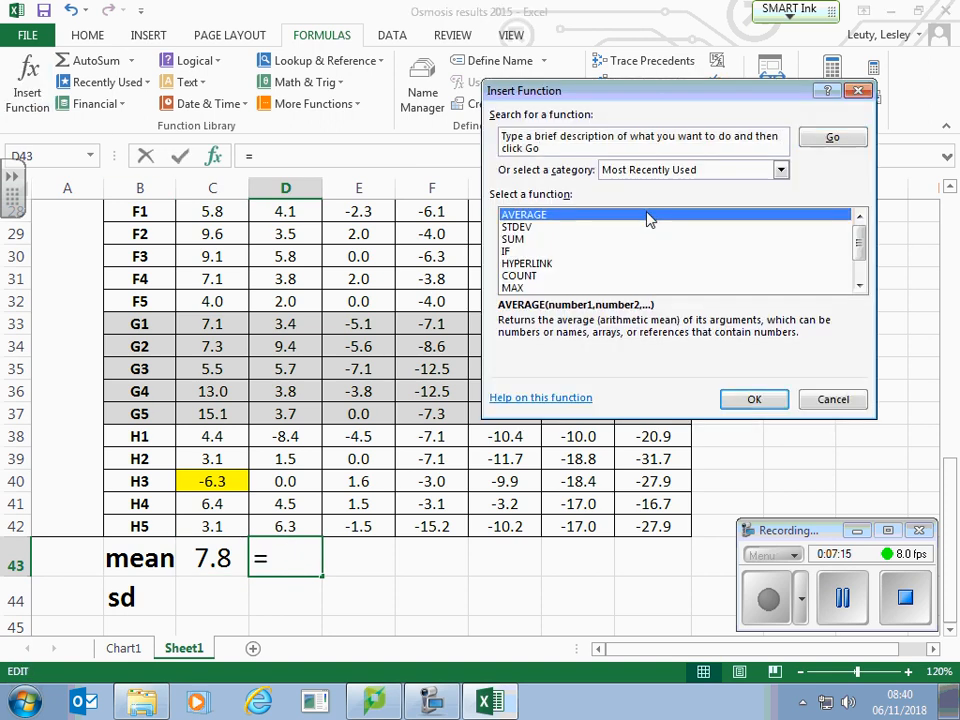
pyautogui.click(754, 400)
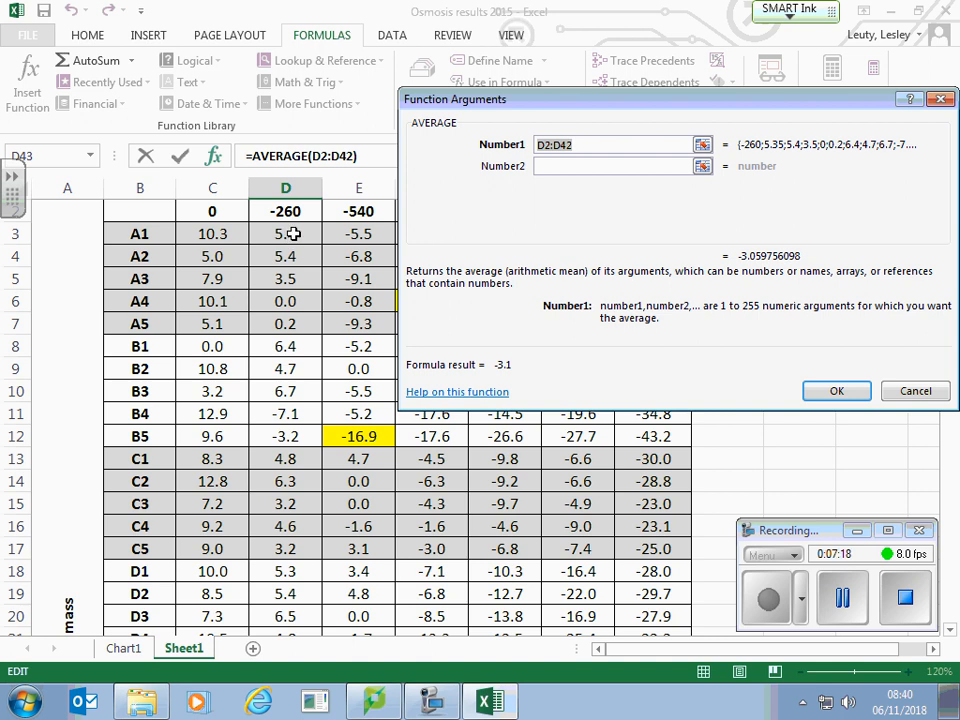
pyautogui.moveTo(290, 233); pyautogui.dragTo(300, 506)
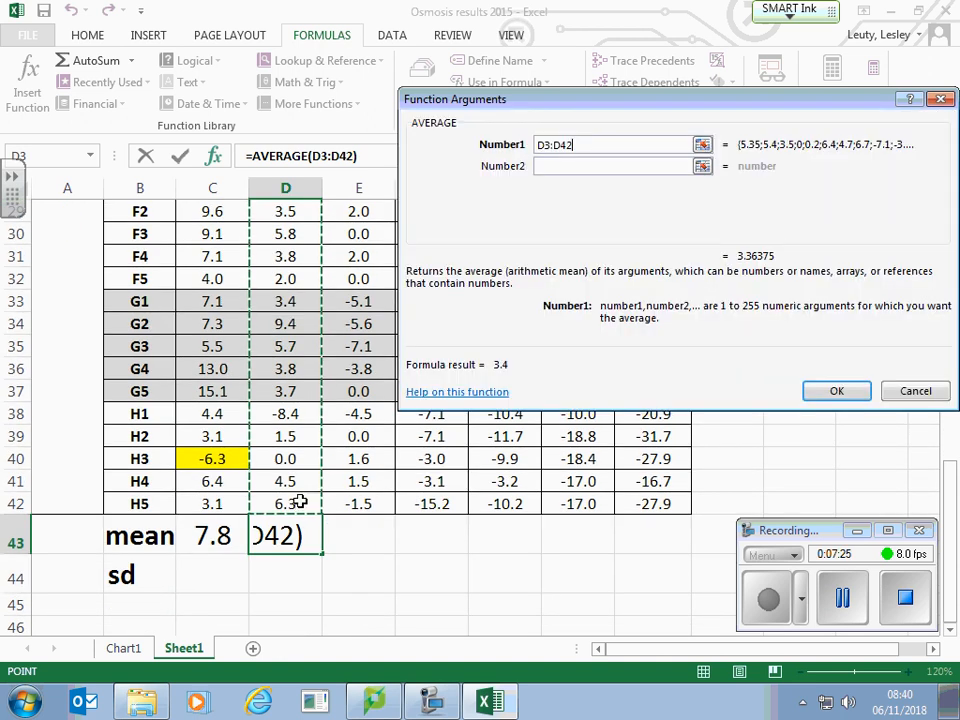
pyautogui.click(821, 392)
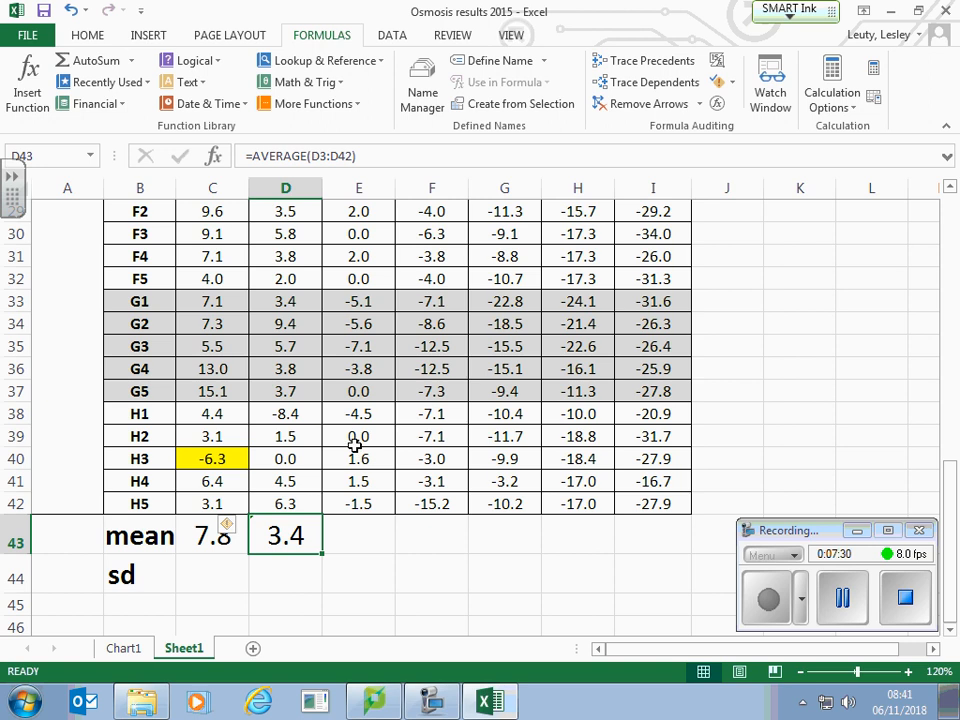
# Step: Calculate the mean of the -540 kPa column in E43 with AVERAGE over E3:E11 and E13:E42, leaving out the highlighted outlier in E12
pyautogui.click(366, 540)
pyautogui.click(22, 85)
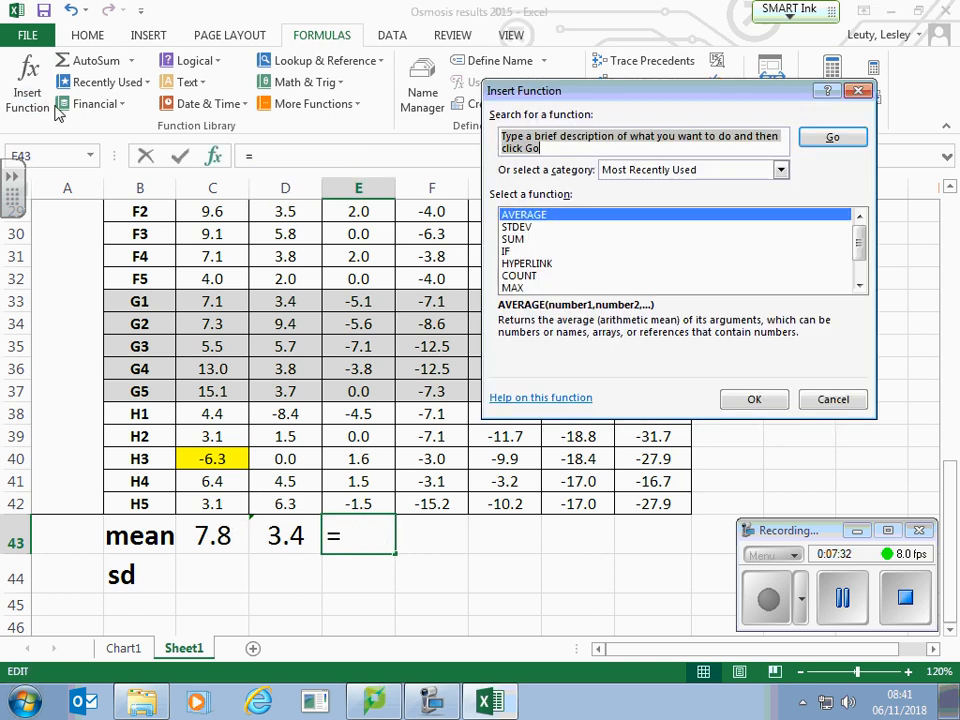
pyautogui.click(754, 399)
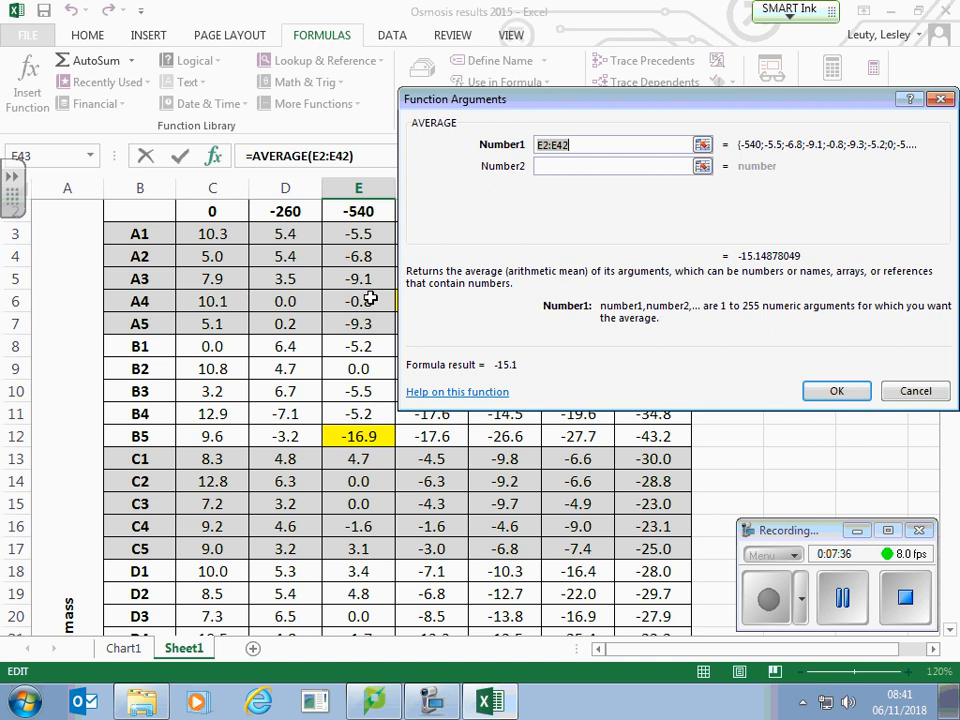
pyautogui.moveTo(360, 234); pyautogui.dragTo(369, 324)
pyautogui.moveTo(377, 378); pyautogui.dragTo(380, 403)
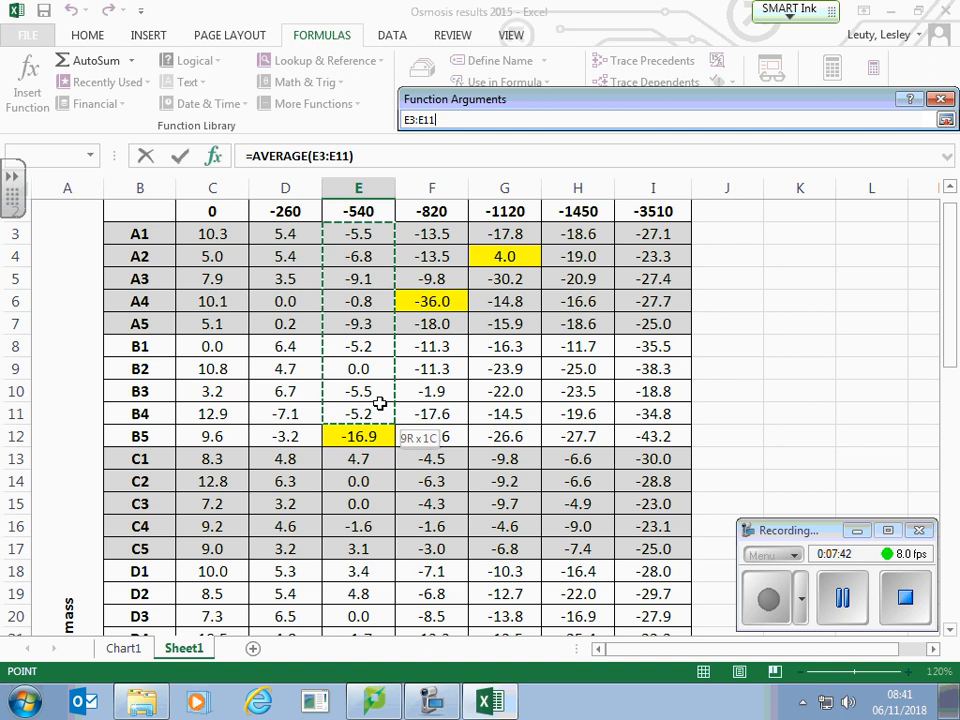
pyautogui.moveTo(380, 403); pyautogui.dragTo(380, 405)
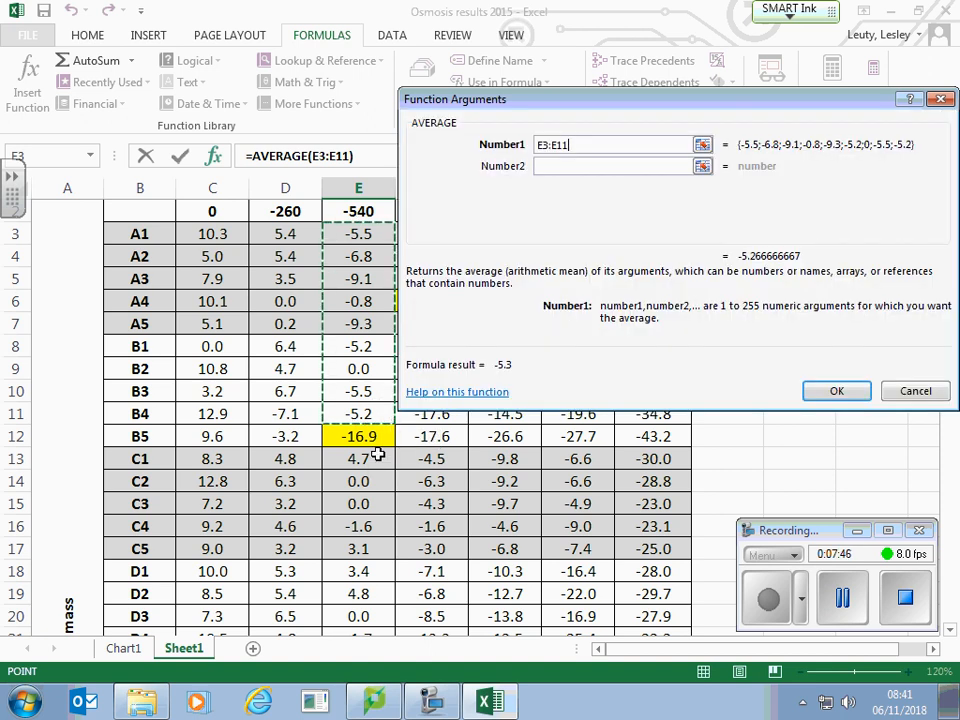
pyautogui.moveTo(368, 463); pyautogui.dragTo(371, 496)
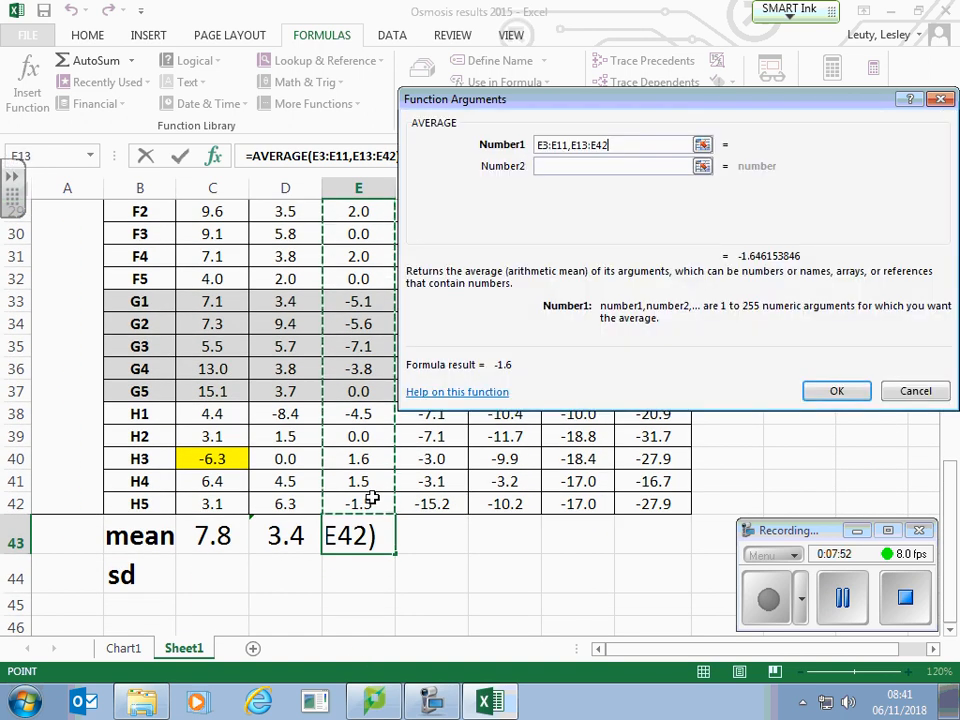
pyautogui.click(831, 390)
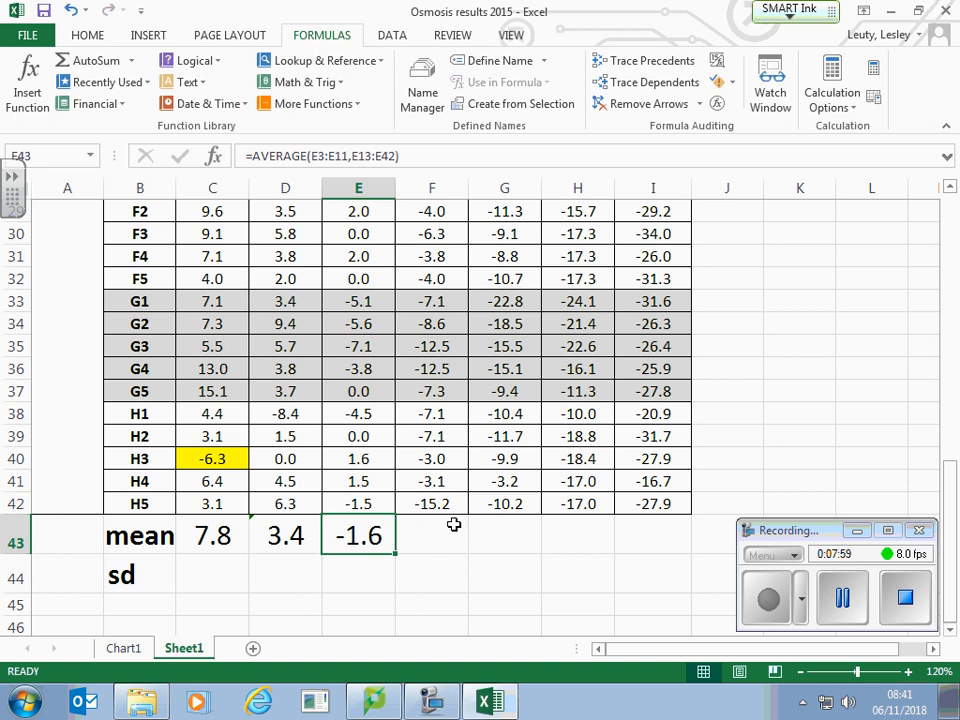
# Step: Calculate the mean of the -820 kPa column in F43 with AVERAGE over F3:F5 and F7:F42, leaving out the highlighted outlier in F6
pyautogui.scroll(6, 455, 515)
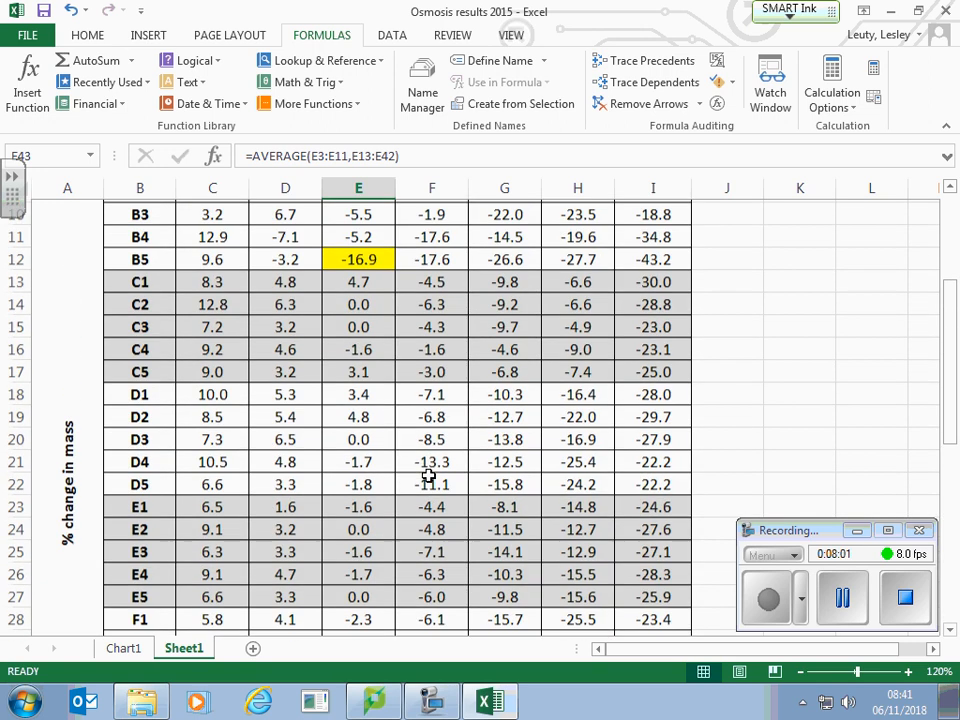
pyautogui.scroll(1, 428, 474)
pyautogui.scroll(-7, 428, 480)
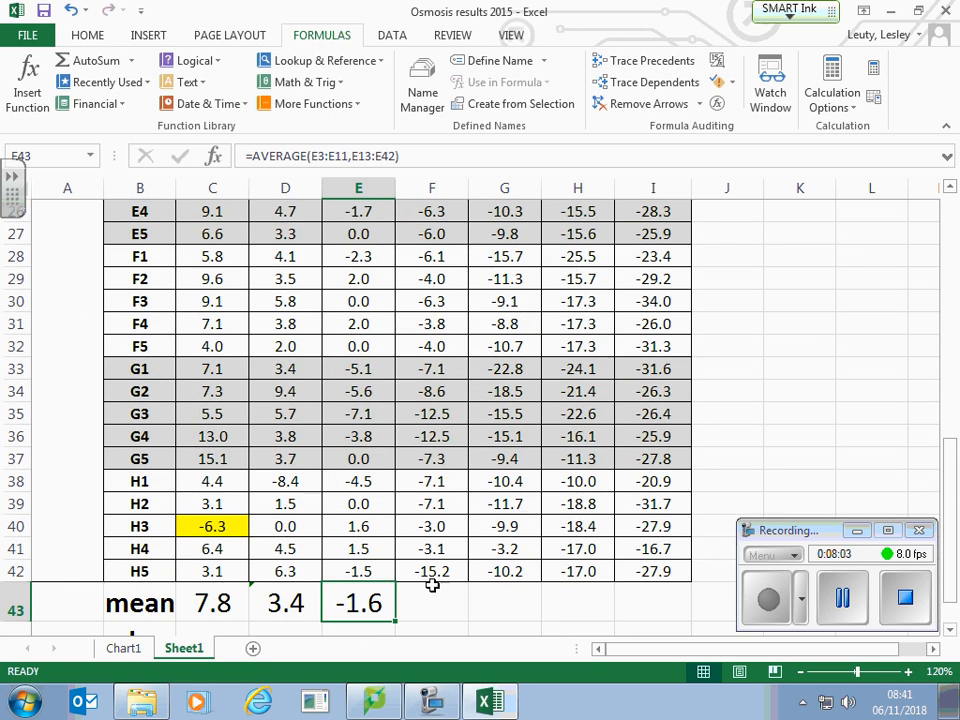
pyautogui.click(434, 596)
pyautogui.click(27, 93)
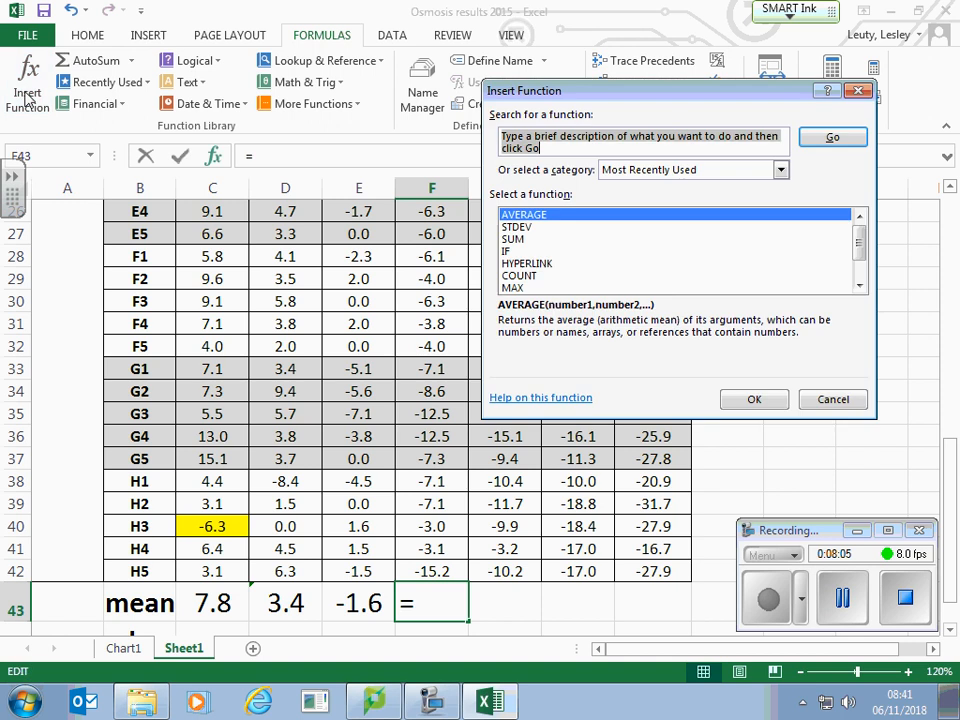
pyautogui.click(754, 399)
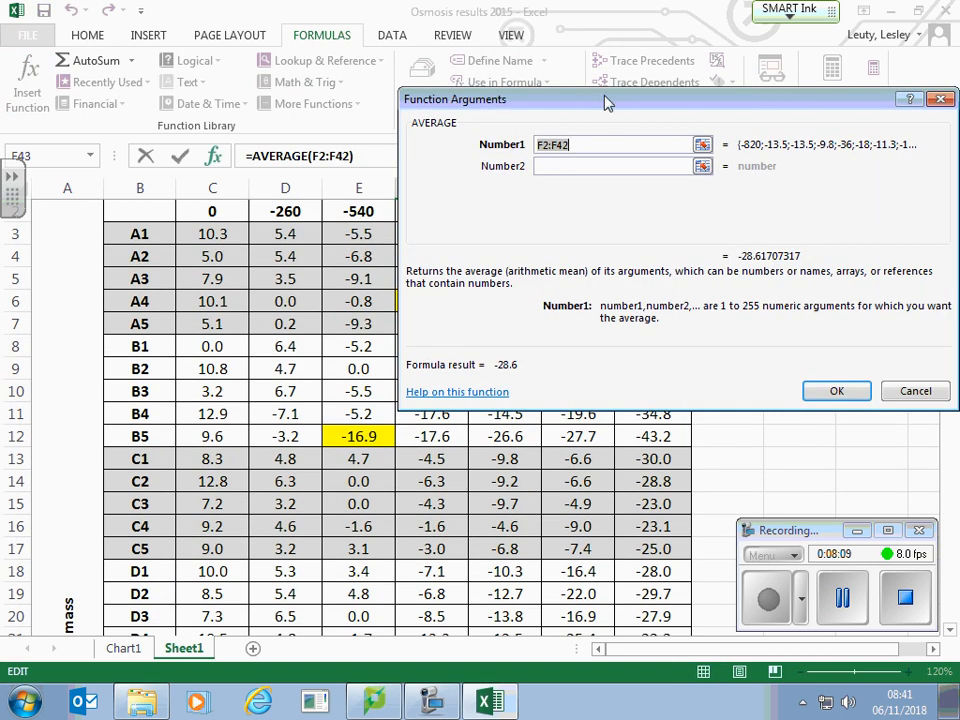
pyautogui.moveTo(630, 97); pyautogui.dragTo(743, 9)
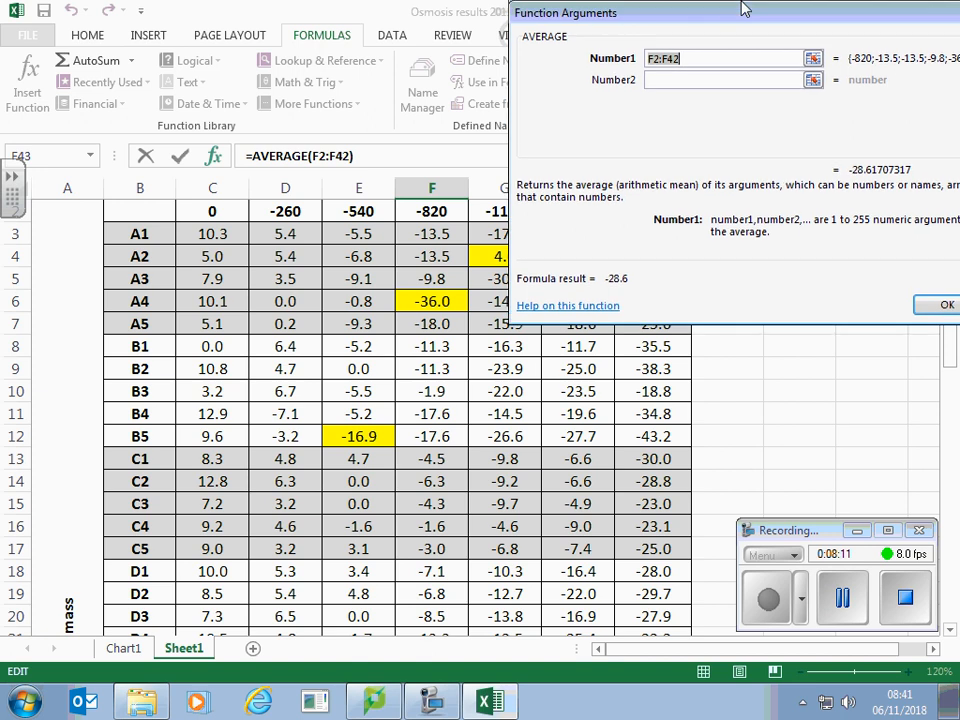
pyautogui.moveTo(439, 234); pyautogui.dragTo(445, 280)
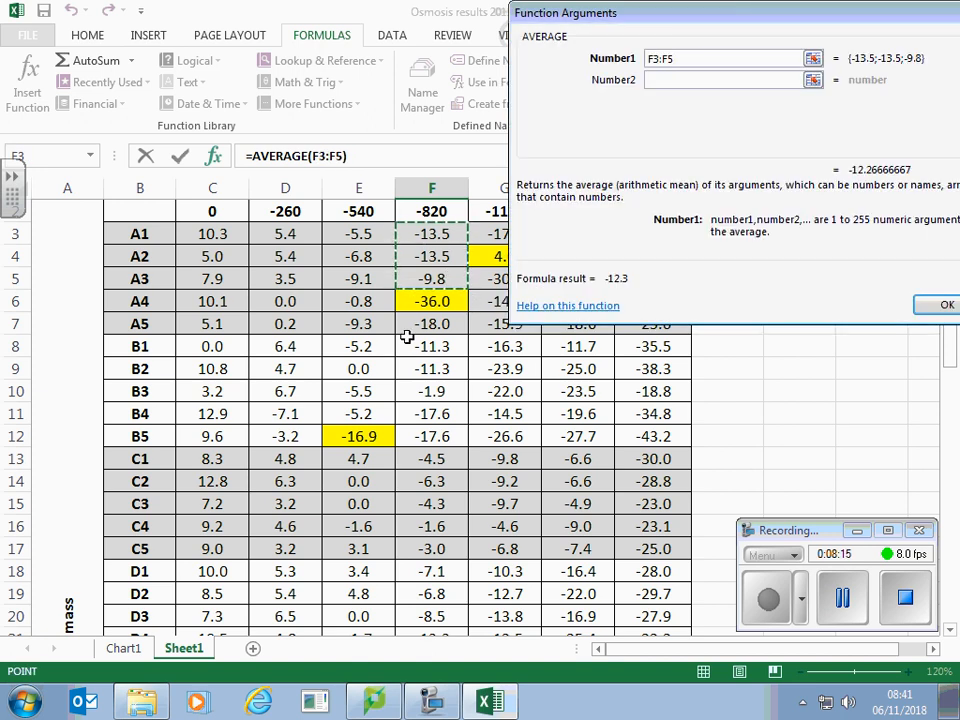
pyautogui.moveTo(437, 326); pyautogui.dragTo(455, 506)
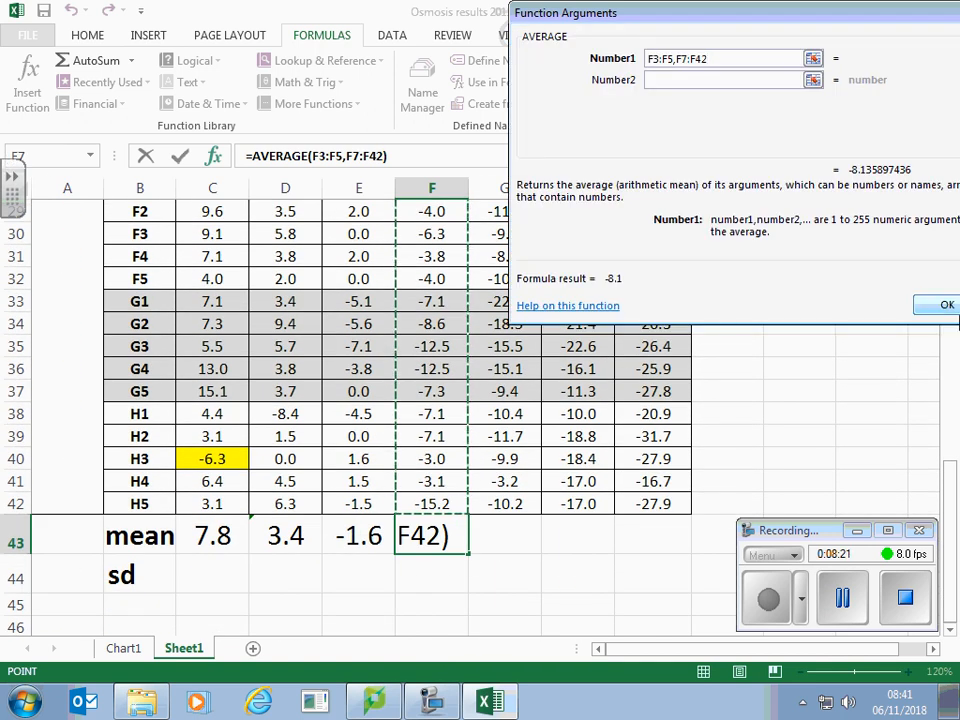
pyautogui.click(945, 307)
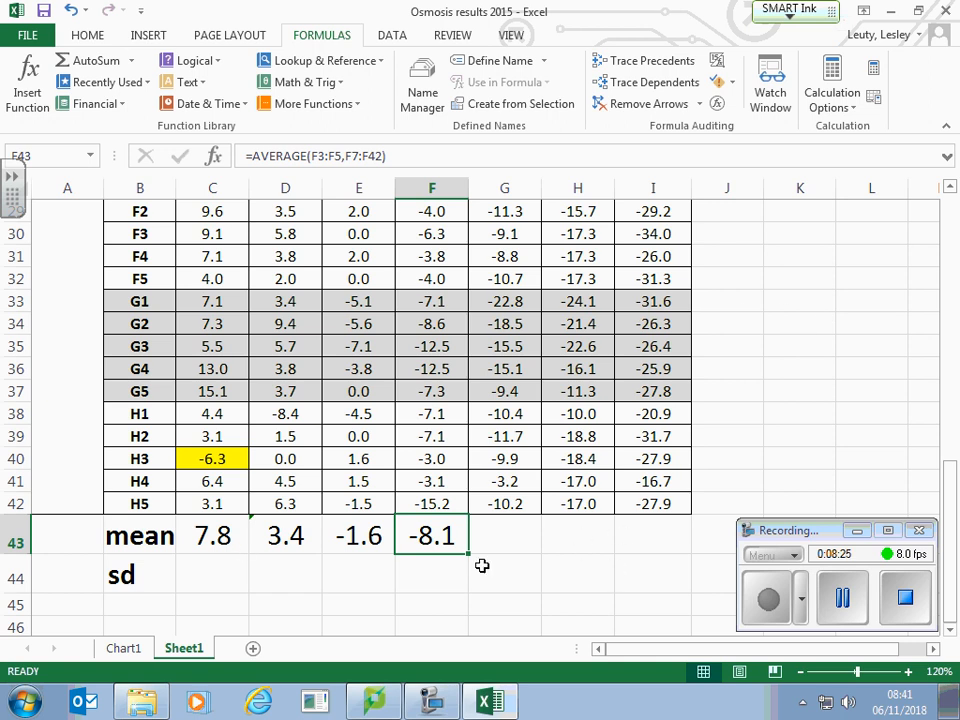
# Step: Calculate the mean of the -1120 kPa column in G43 with AVERAGE over G3 and G5:G42, leaving out the highlighted outlier in G4
pyautogui.click(510, 540)
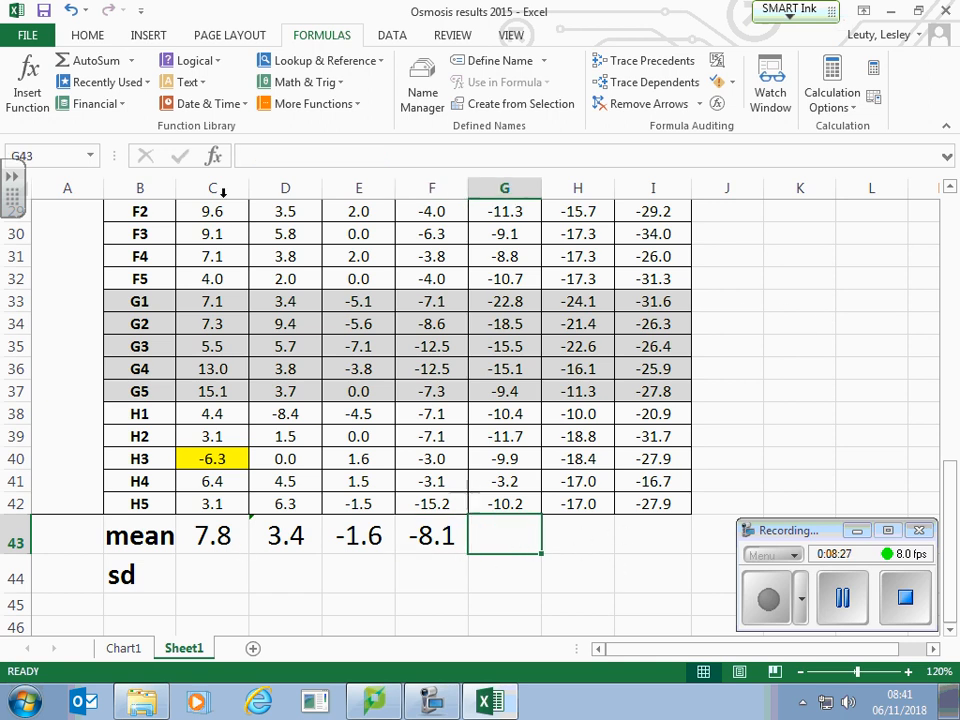
pyautogui.click(24, 90)
pyautogui.click(592, 140)
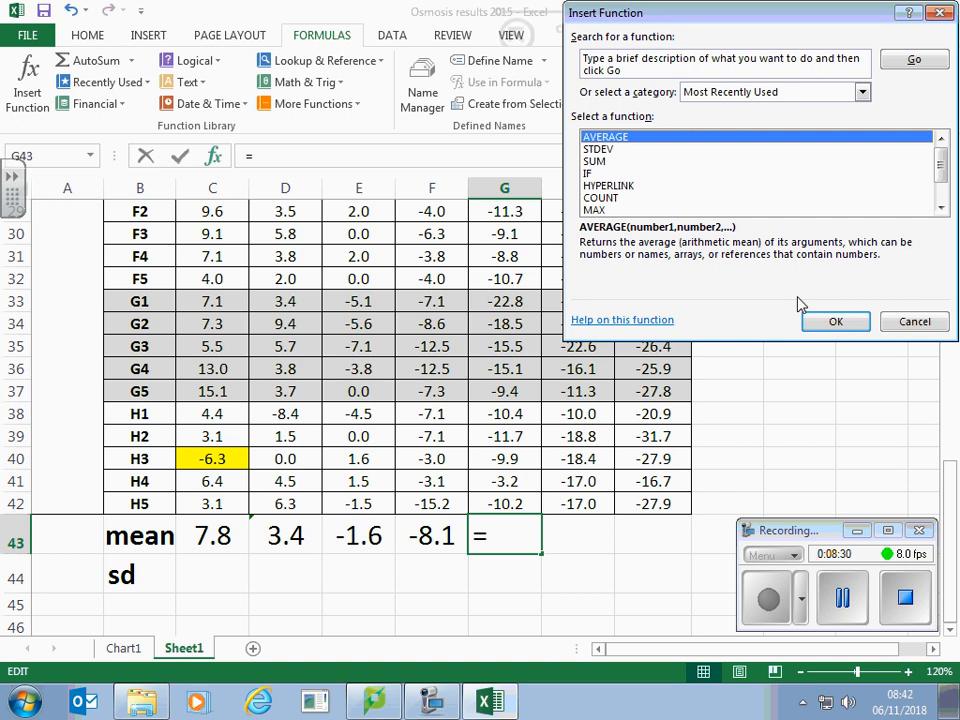
pyautogui.click(823, 322)
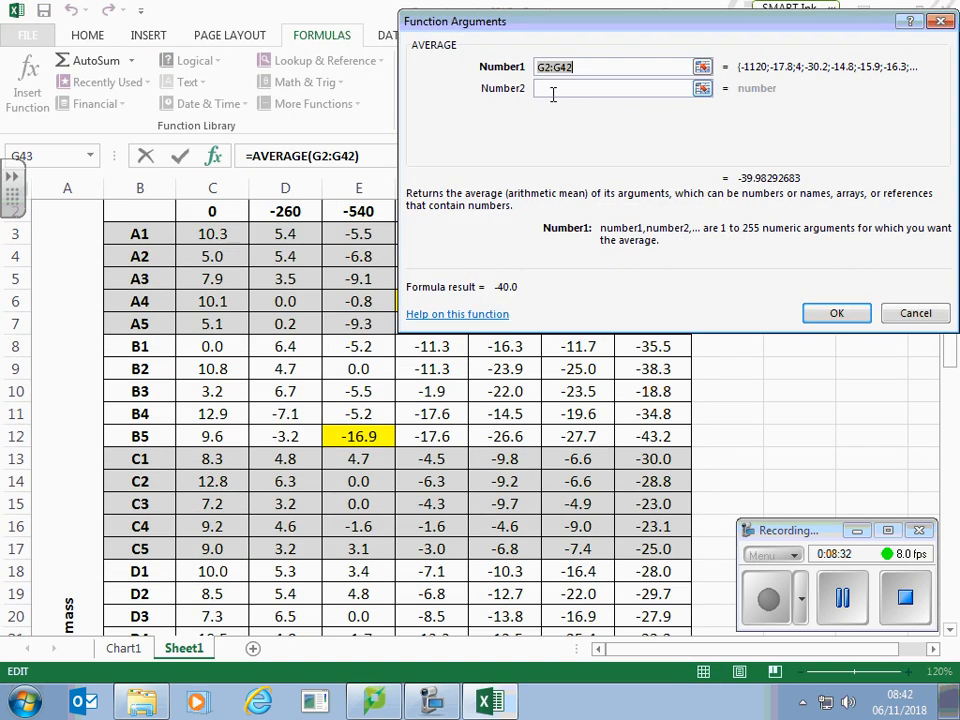
pyautogui.moveTo(638, 26); pyautogui.dragTo(54, 17)
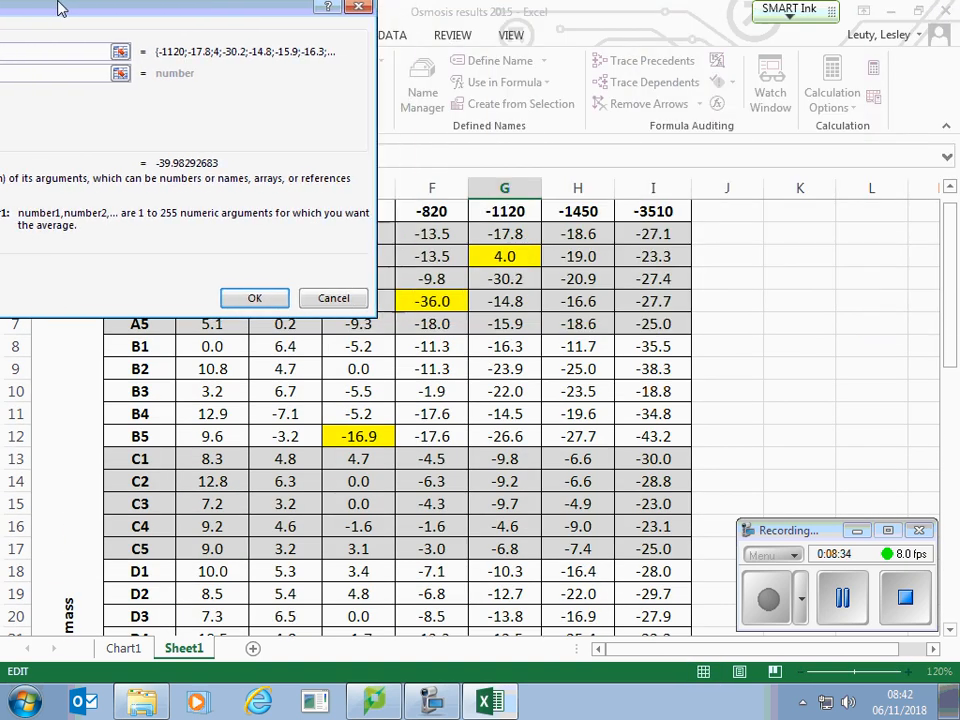
pyautogui.click(515, 234)
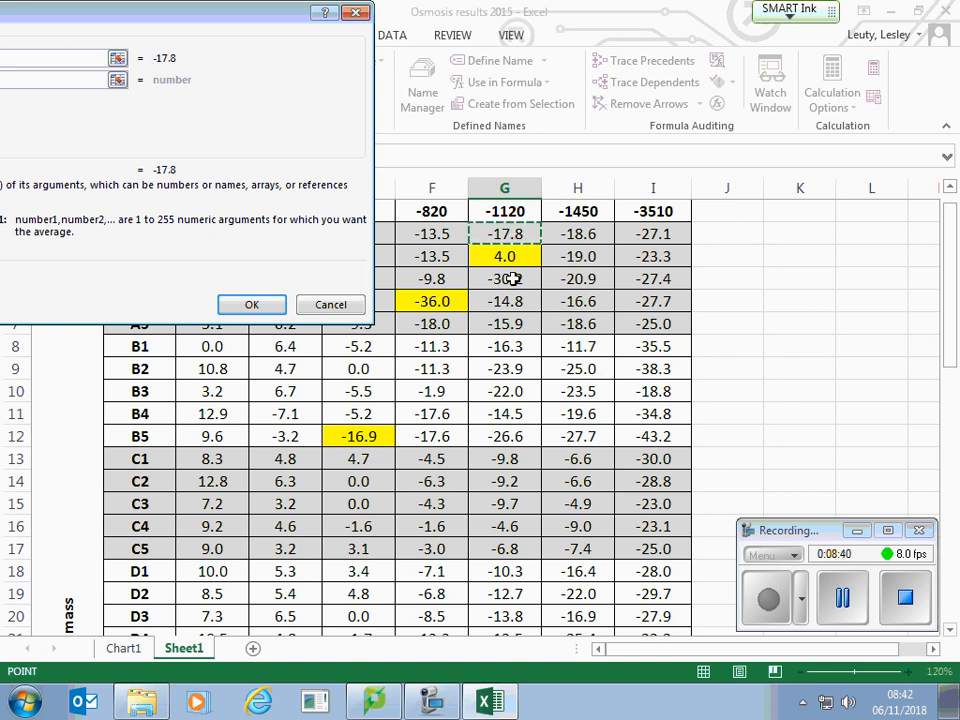
pyautogui.moveTo(519, 279); pyautogui.dragTo(510, 525)
pyautogui.click(252, 305)
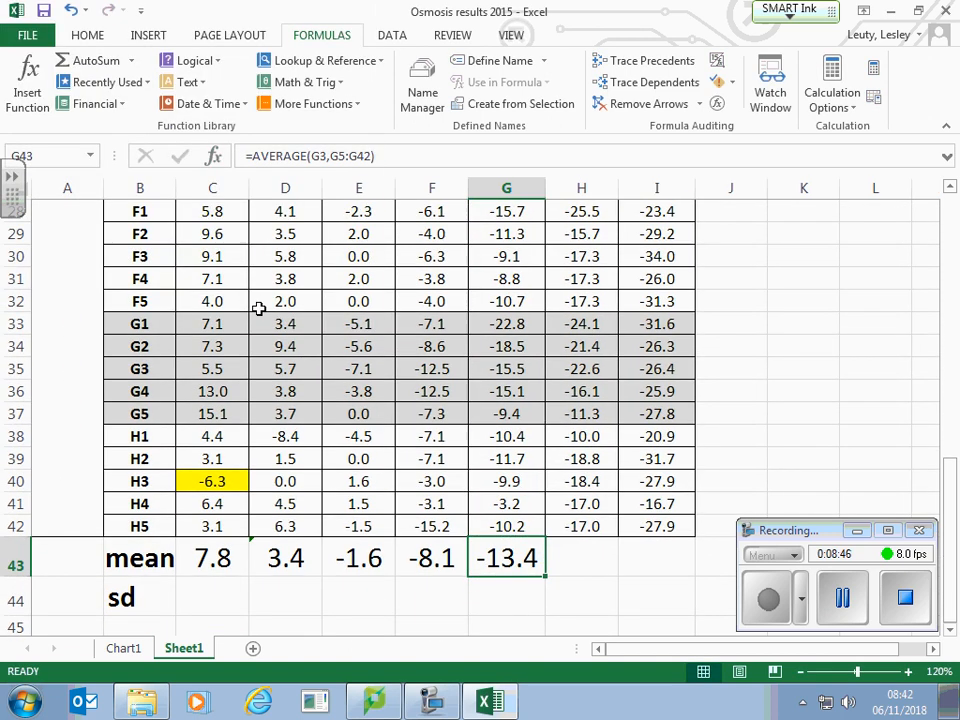
# Step: Calculate the mean of the -1450 kPa column in H43 with AVERAGE over H3:H42 and fill the formula across to I43
pyautogui.click(570, 553)
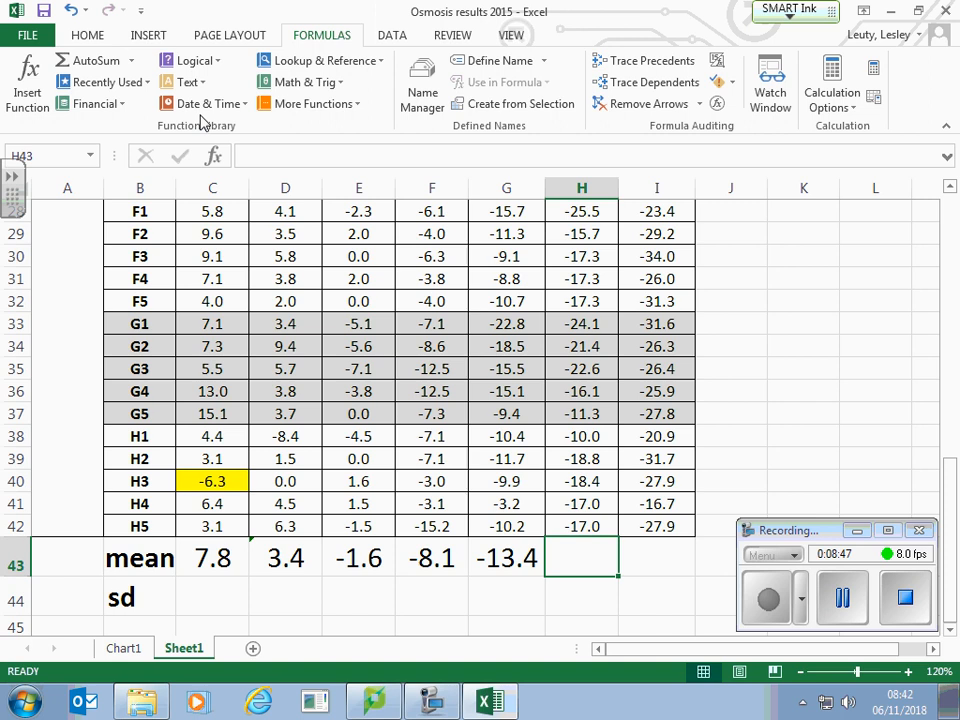
pyautogui.click(14, 72)
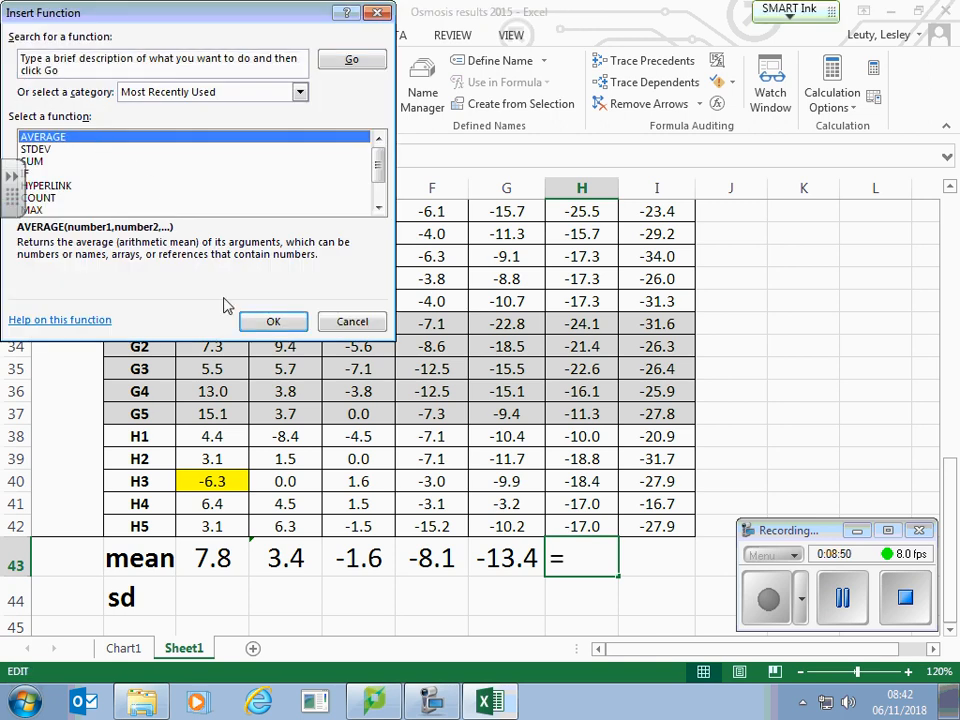
pyautogui.click(273, 321)
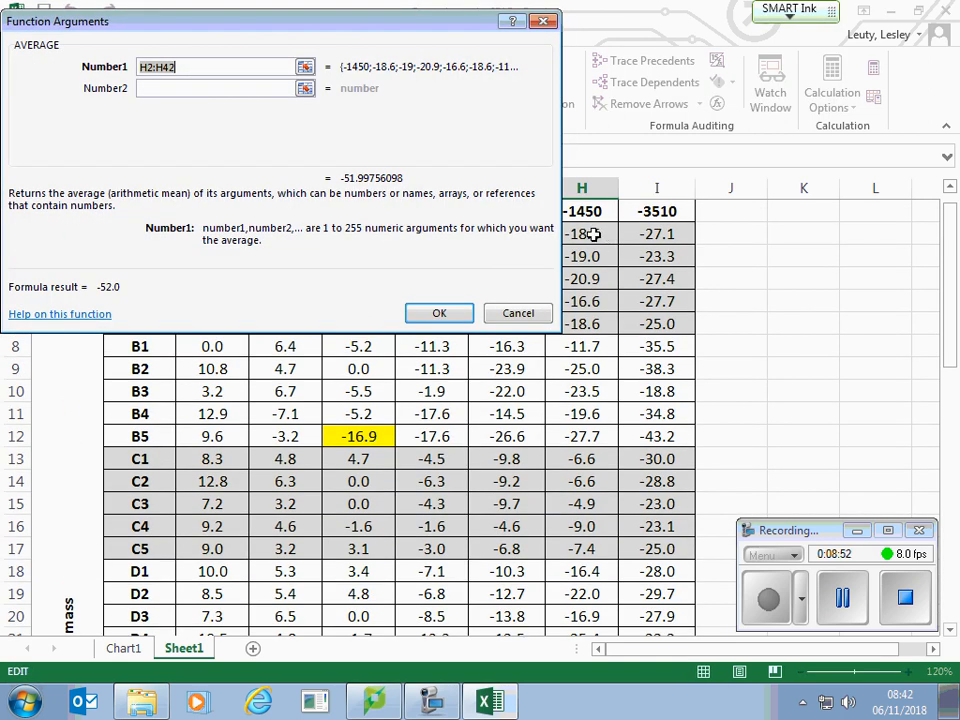
pyautogui.moveTo(566, 233); pyautogui.dragTo(583, 521)
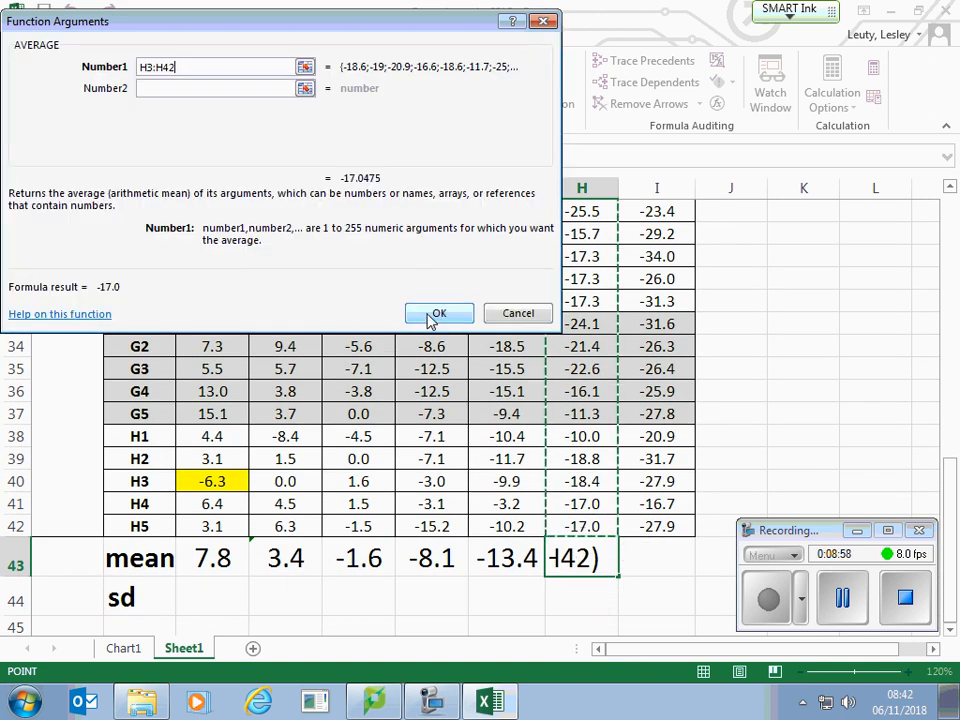
pyautogui.click(439, 313)
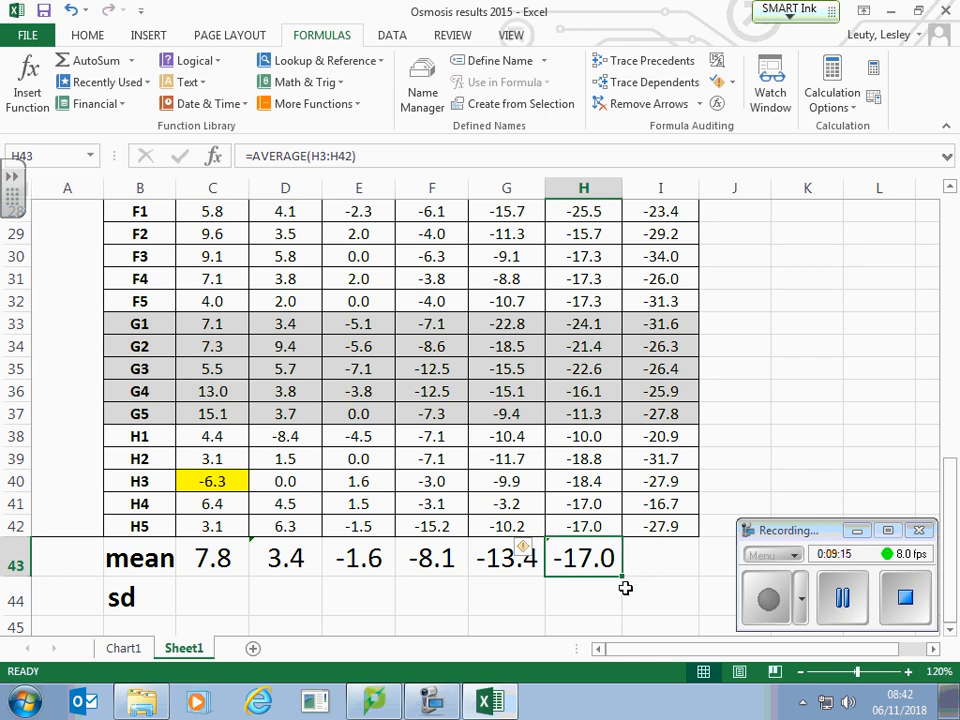
pyautogui.moveTo(622, 576); pyautogui.dragTo(688, 574)
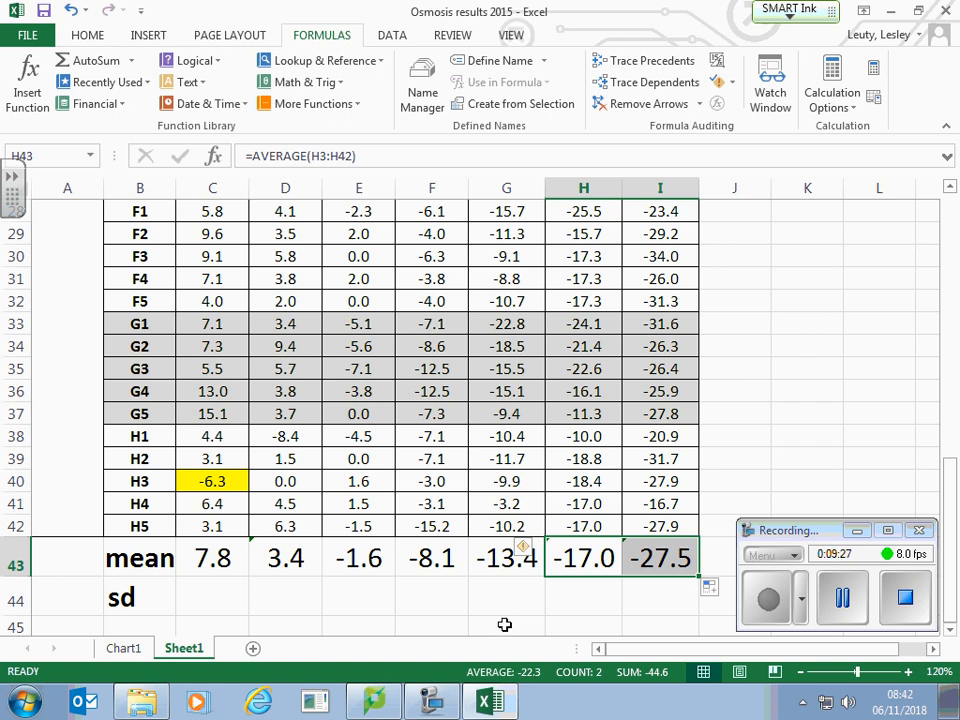
# Step: Calculate the standard deviation of the 0 kPa column in C44 with STDEV over C3:C39 and C41:C42, leaving out the outlier in C40
pyautogui.click(205, 601)
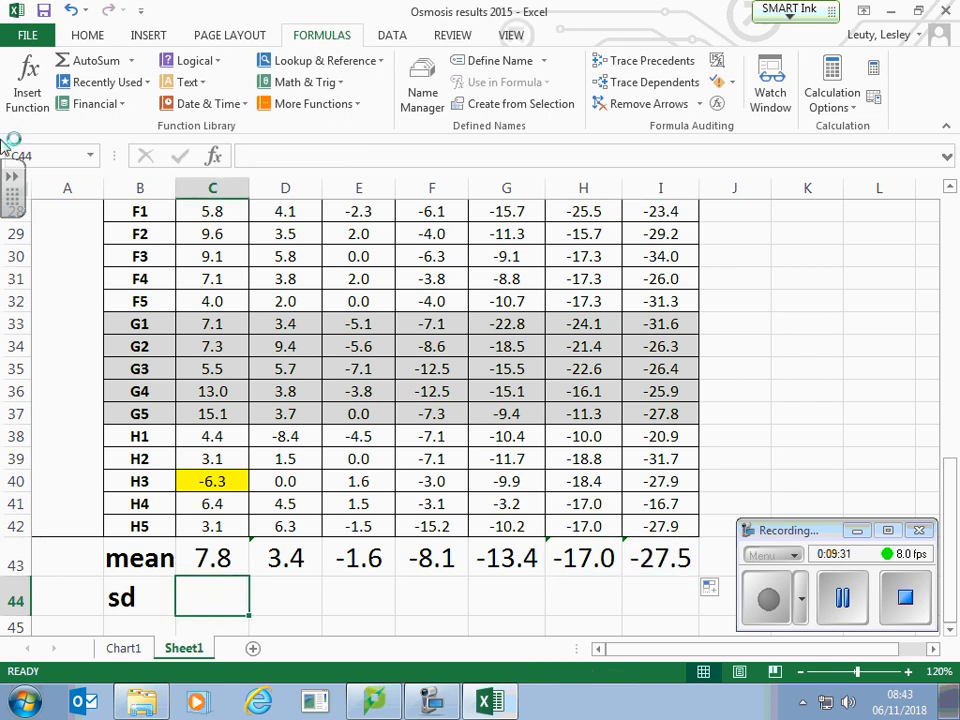
pyautogui.click(38, 100)
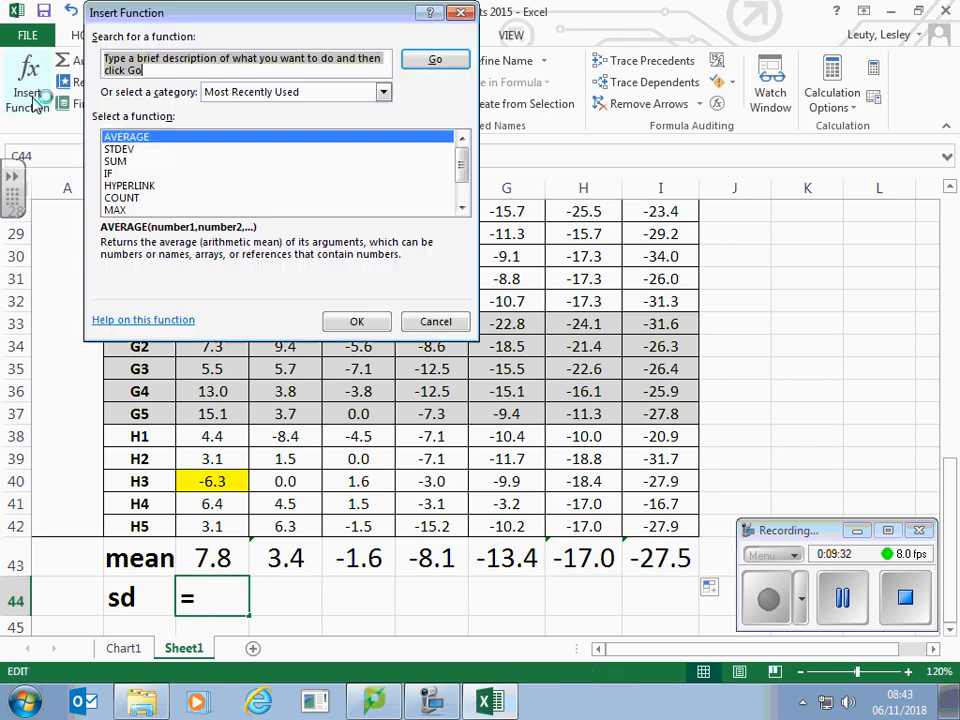
pyautogui.click(120, 149)
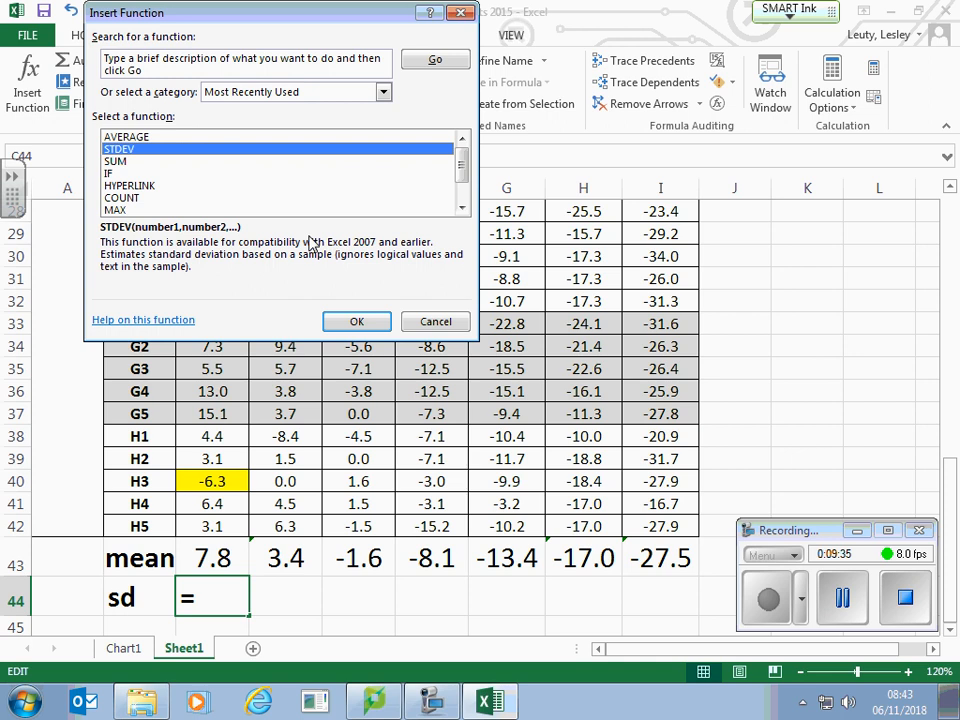
pyautogui.click(366, 322)
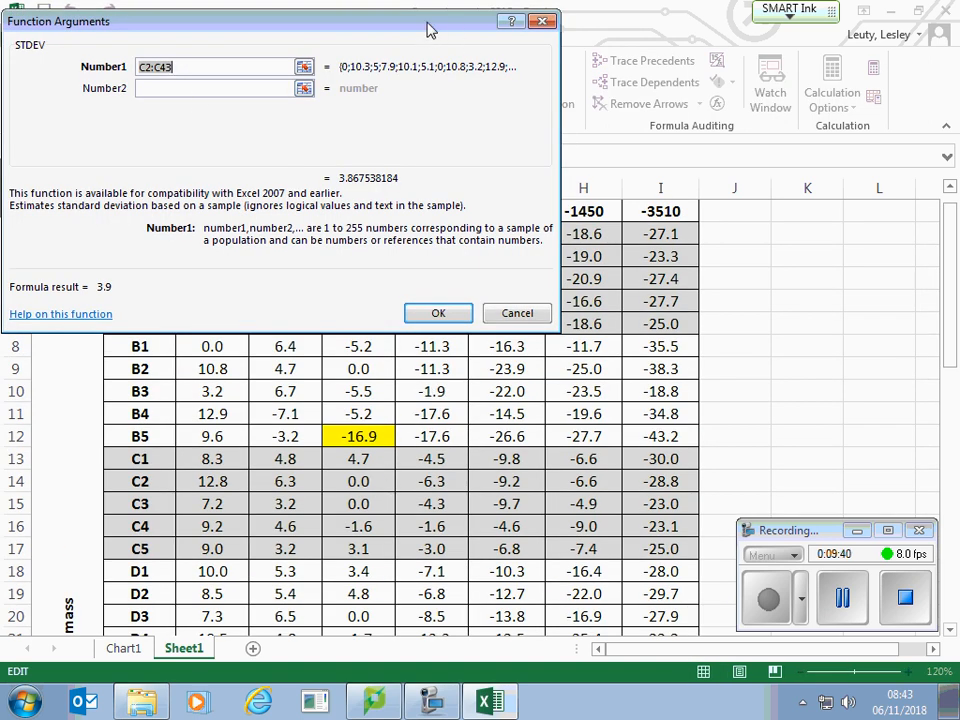
pyautogui.moveTo(428, 30); pyautogui.dragTo(791, 34)
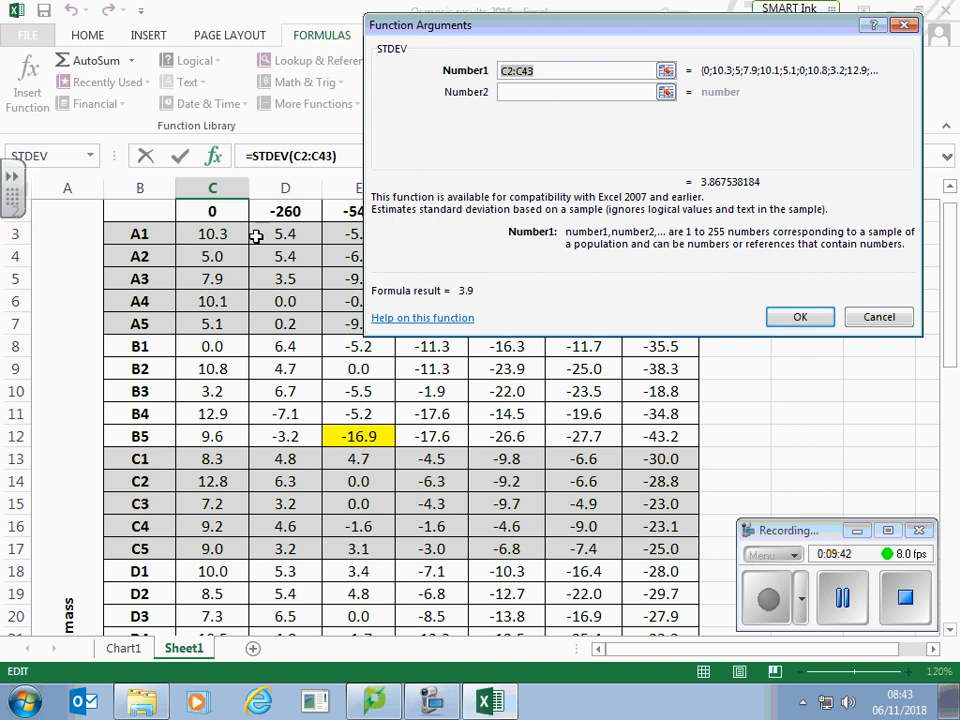
pyautogui.moveTo(216, 229); pyautogui.dragTo(213, 505)
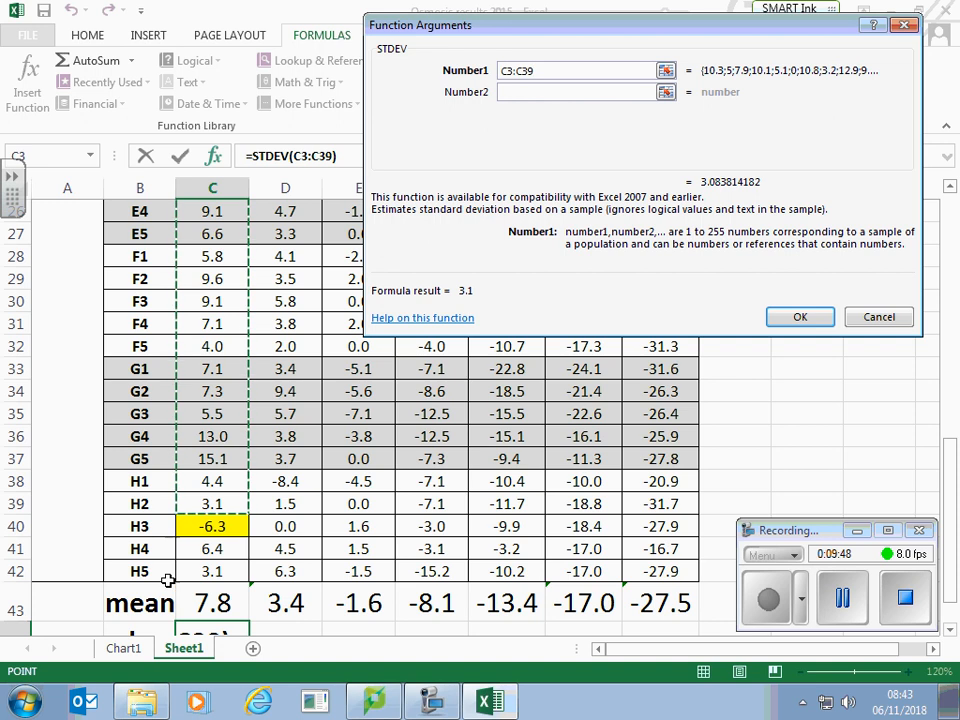
pyautogui.write(',')
pyautogui.moveTo(206, 549); pyautogui.dragTo(210, 571)
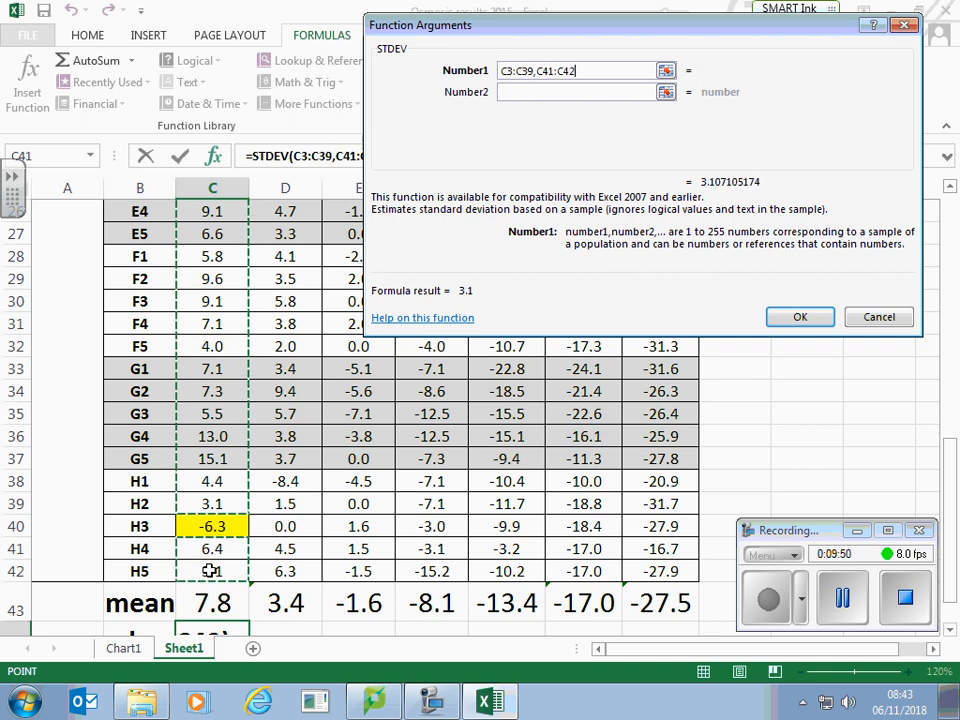
pyautogui.click(800, 317)
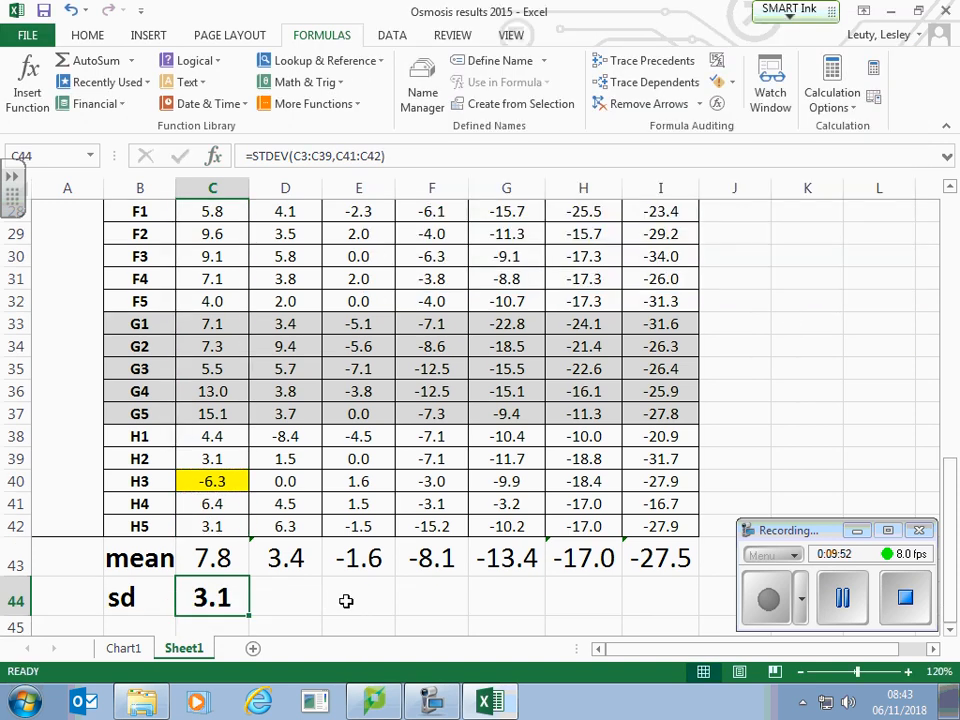
# Step: Calculate the standard deviation of the -260 kPa column in D44 with STDEV over D3:D42
pyautogui.click(305, 597)
pyautogui.click(27, 78)
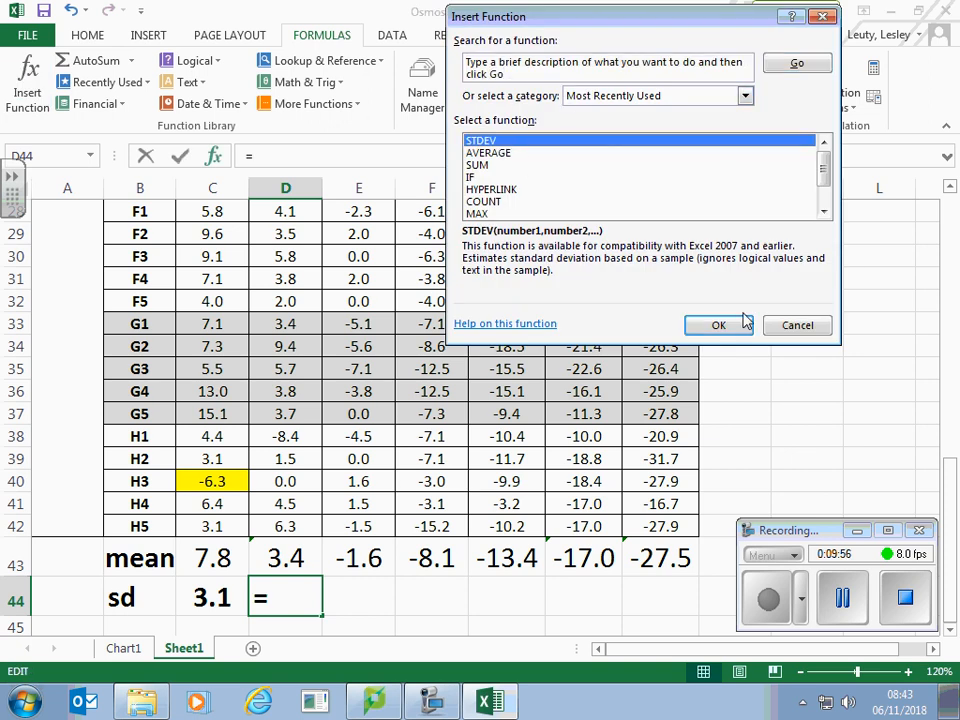
pyautogui.click(720, 325)
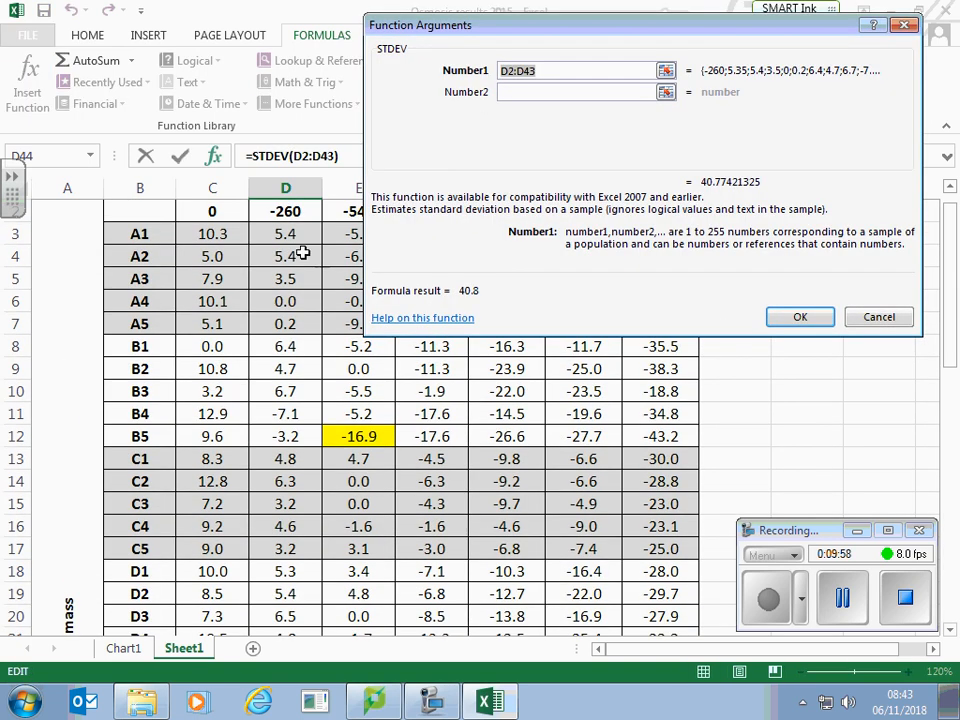
pyautogui.moveTo(286, 236); pyautogui.dragTo(288, 512)
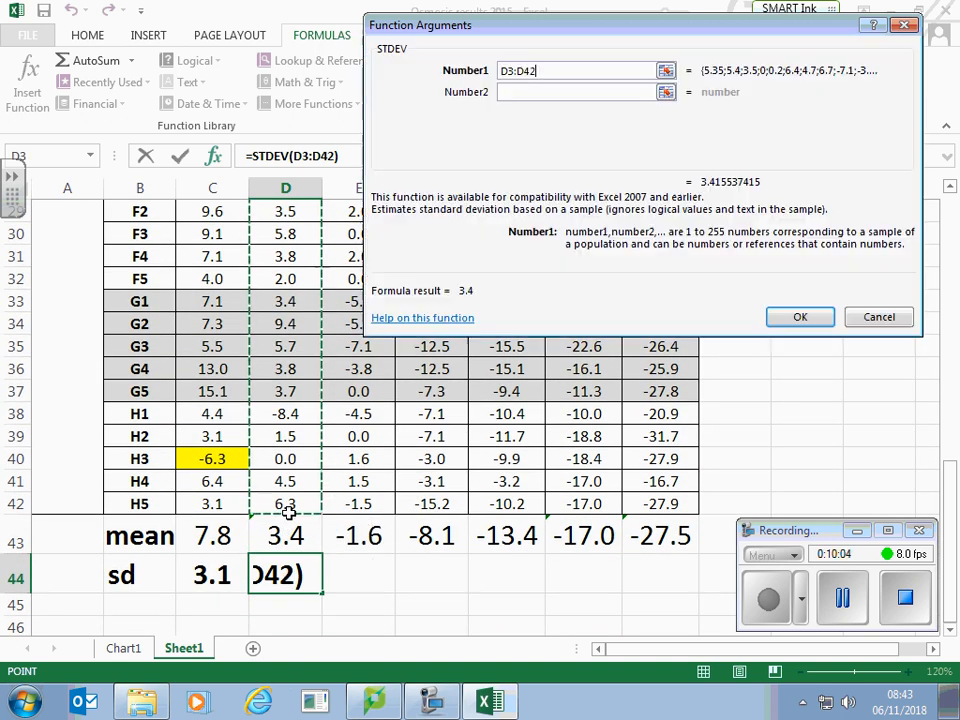
pyautogui.click(800, 315)
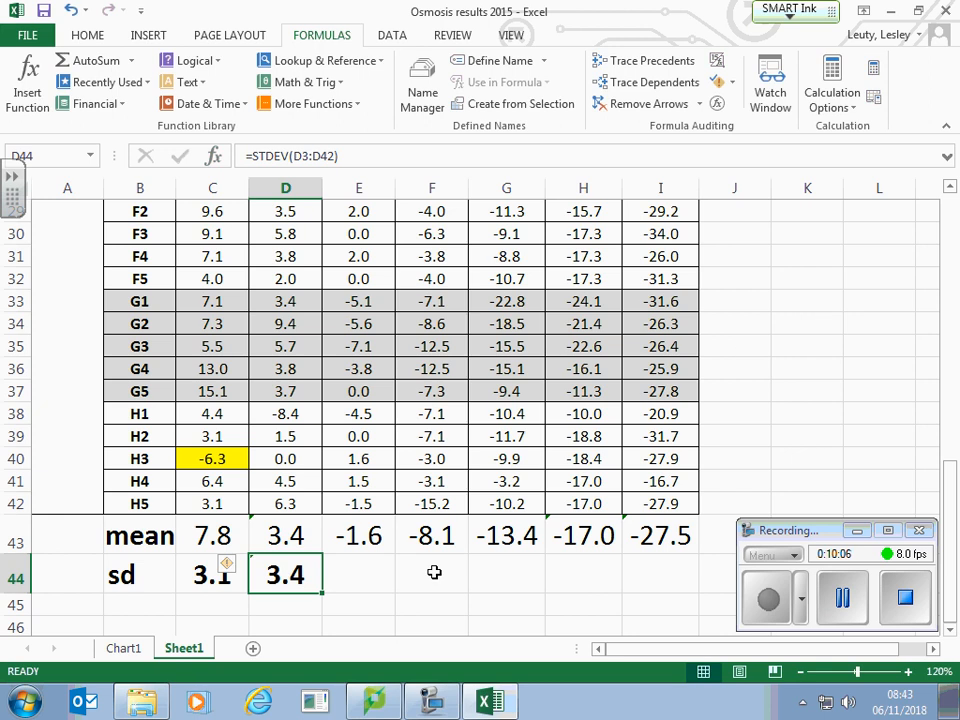
# Step: Calculate the standard deviation of the -540 kPa column in E44 with STDEV over E3:E11 and E13:E42, leaving out the highlighted outlier in E12
pyautogui.click(345, 584)
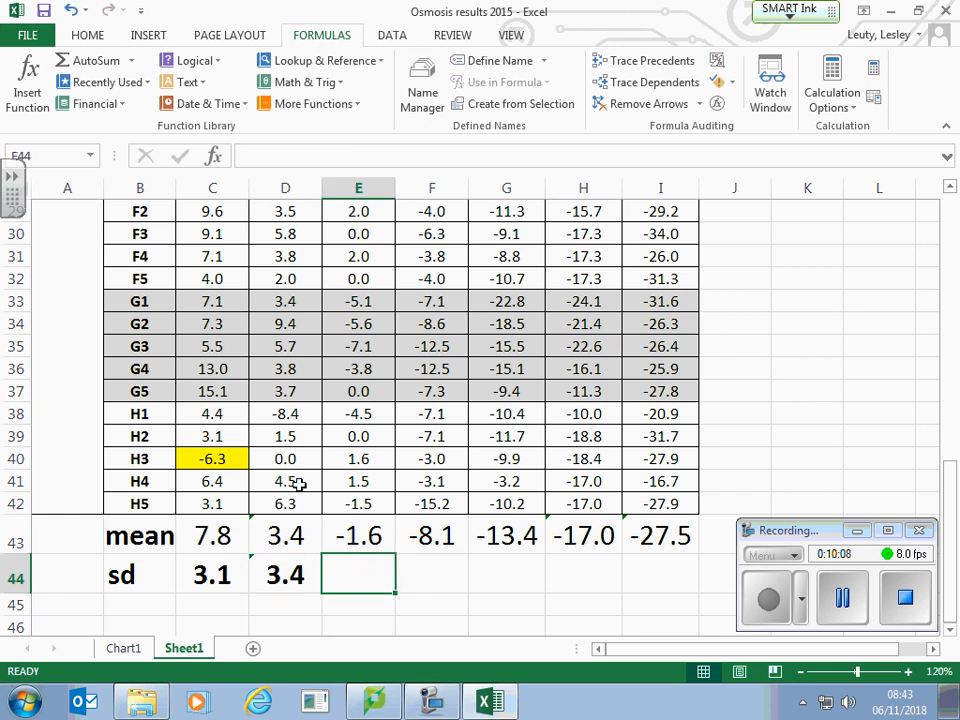
pyautogui.click(13, 88)
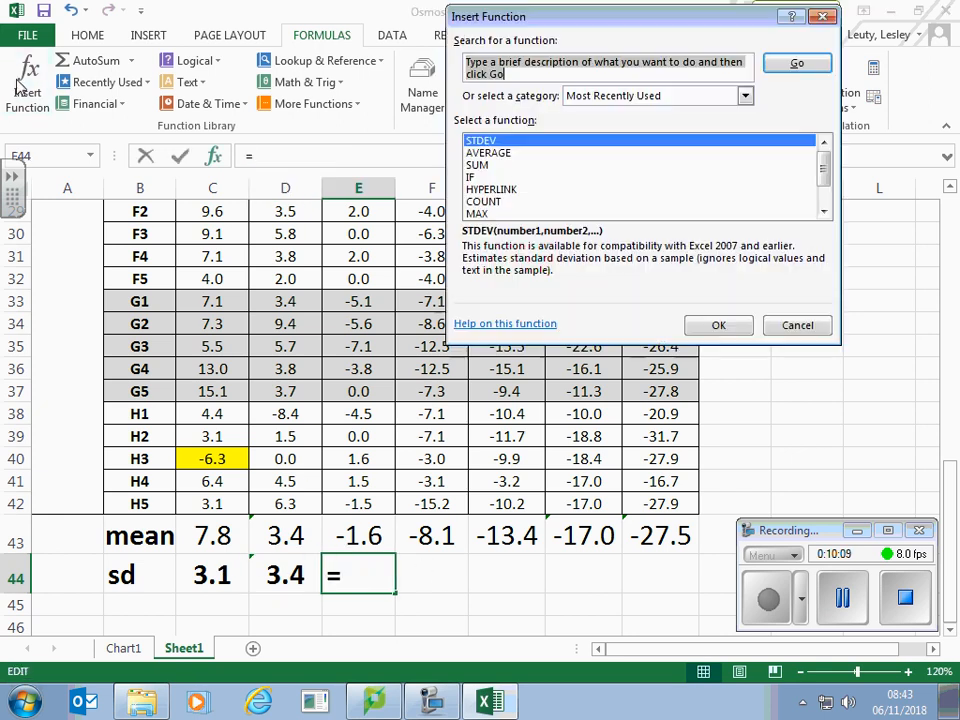
pyautogui.click(533, 146)
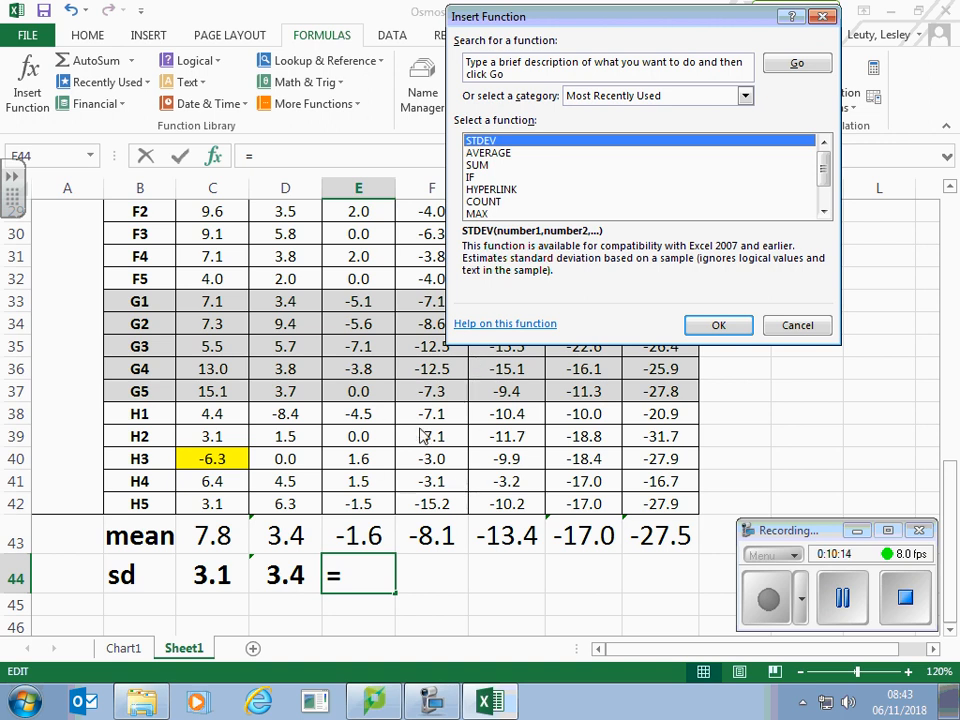
pyautogui.click(718, 326)
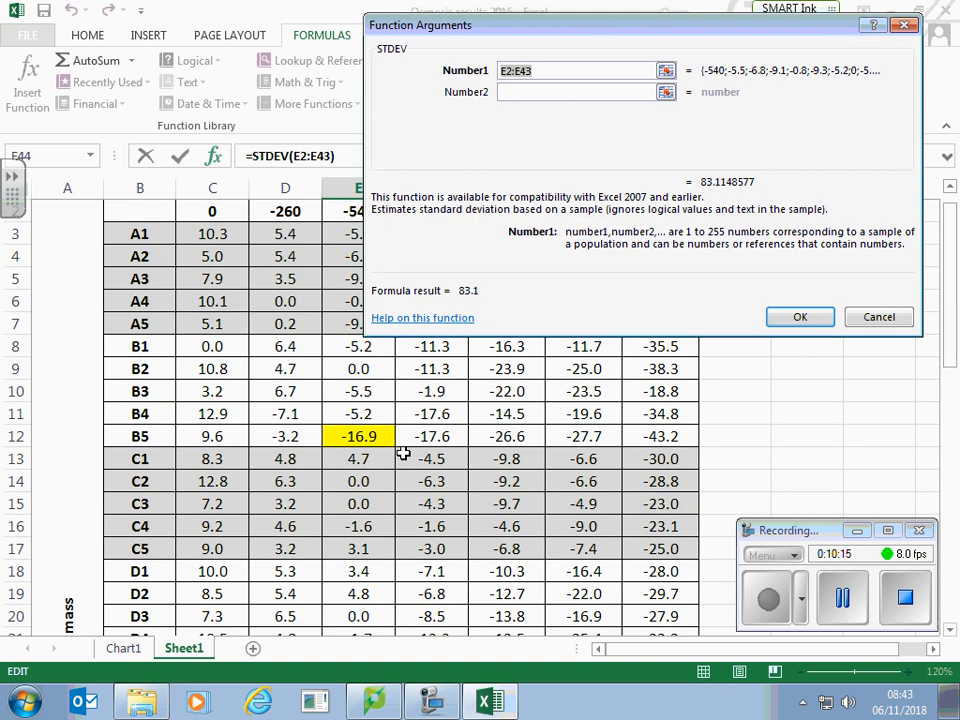
pyautogui.moveTo(343, 251); pyautogui.dragTo(358, 436)
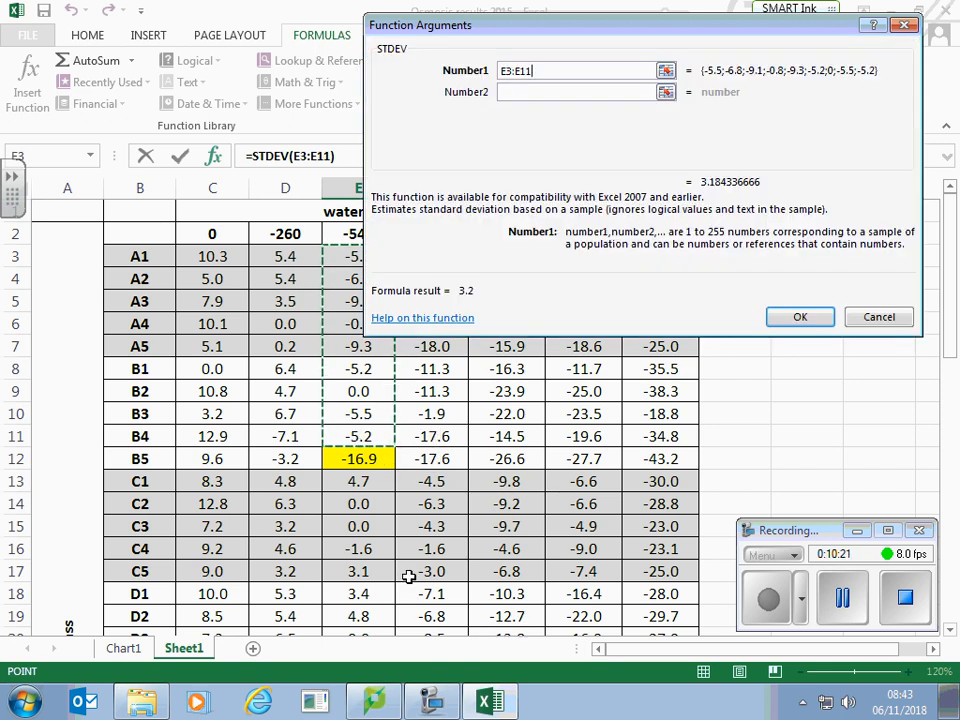
pyautogui.moveTo(354, 482)
pyautogui.mouseDown()
pyautogui.moveTo(364, 654)
pyautogui.moveTo(348, 505)
pyautogui.mouseUp()
pyautogui.click(800, 318)
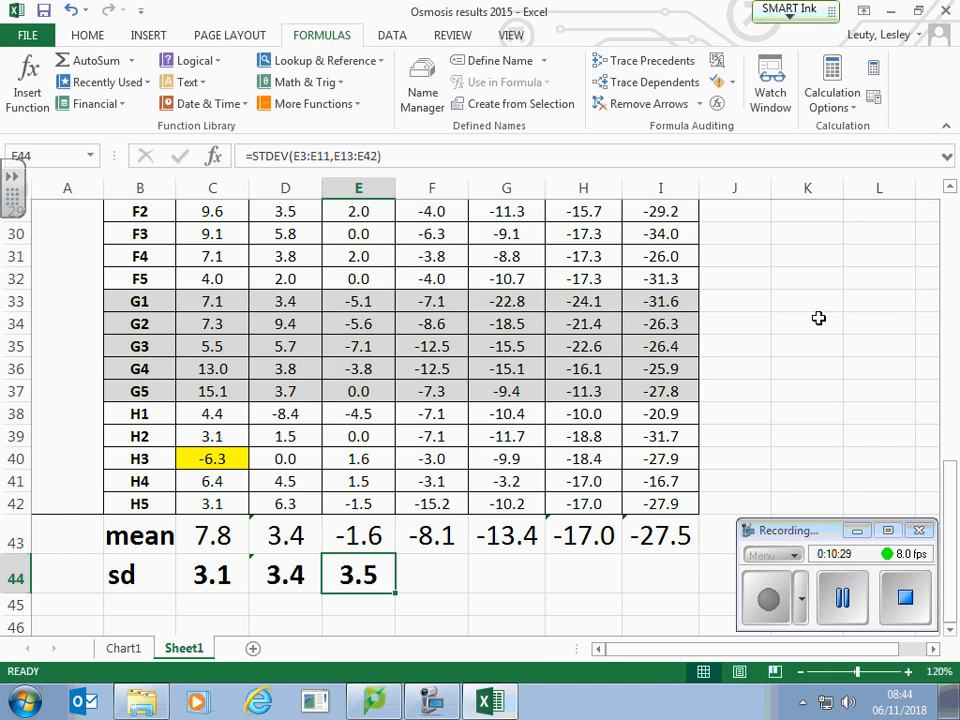
# Step: Calculate the standard deviation of the -820 kPa column in F44 with STDEV over F3:F5 and F7:F42, leaving out the highlighted outlier in F6
pyautogui.click(454, 580)
pyautogui.click(24, 92)
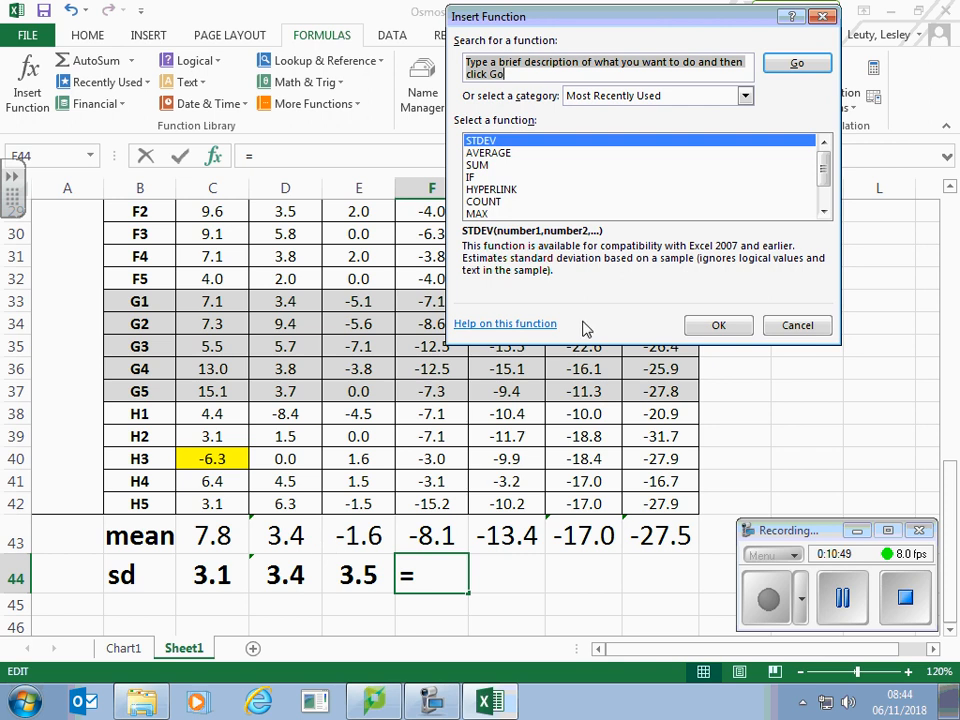
pyautogui.click(718, 328)
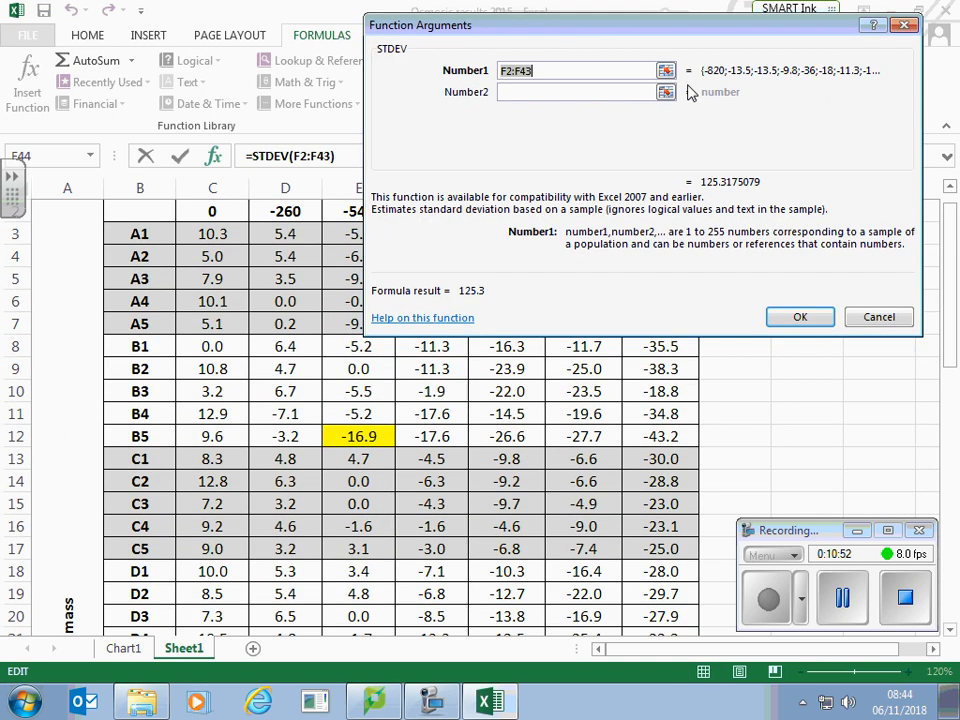
pyautogui.moveTo(690, 30); pyautogui.dragTo(94, 36)
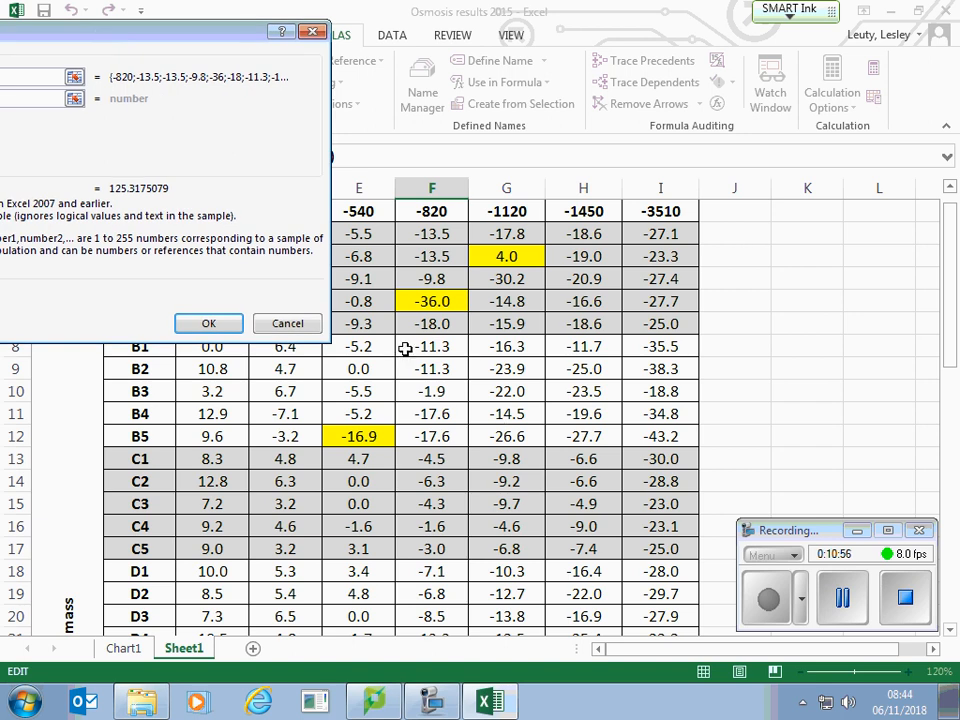
pyautogui.moveTo(437, 234); pyautogui.dragTo(437, 278)
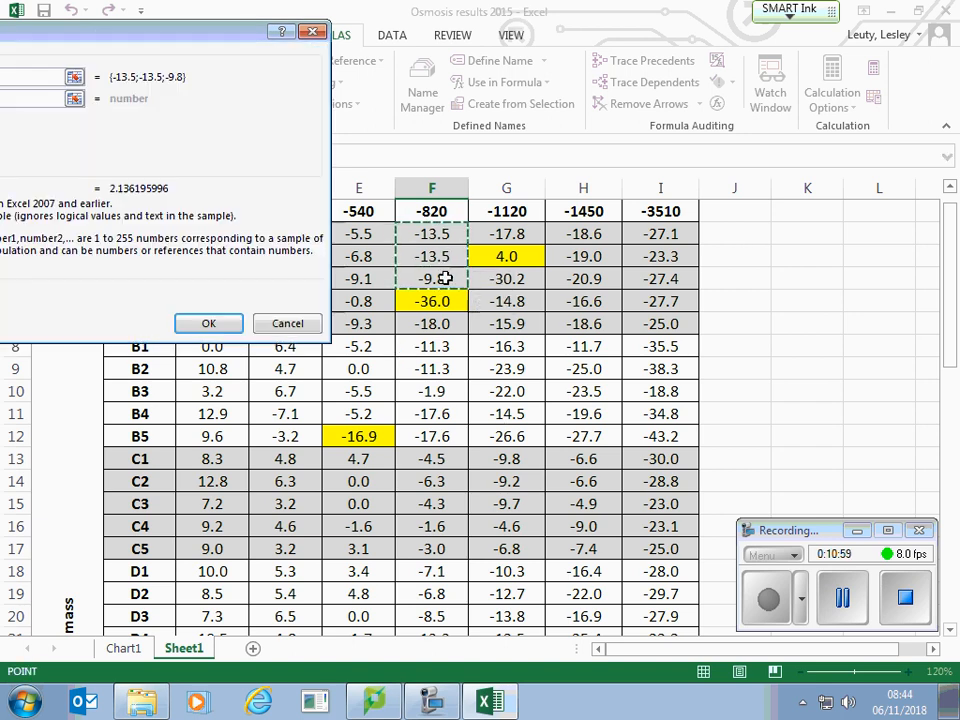
pyautogui.keyDown('shift'); pyautogui.click(445, 333); pyautogui.keyUp('shift')
pyautogui.moveTo(445, 346); pyautogui.dragTo(430, 570)
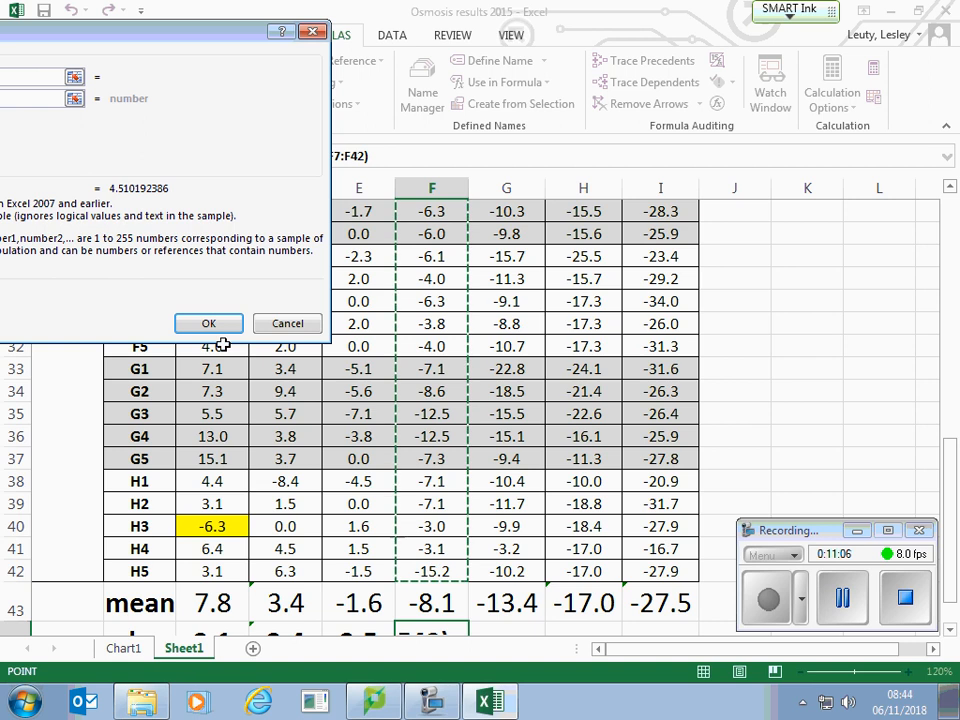
pyautogui.click(208, 323)
# Step: Calculate the standard deviation of the -1120 kPa column in G44 with STDEV over G3 and G5:G42, leaving out the highlighted outlier in G4
pyautogui.click(499, 597)
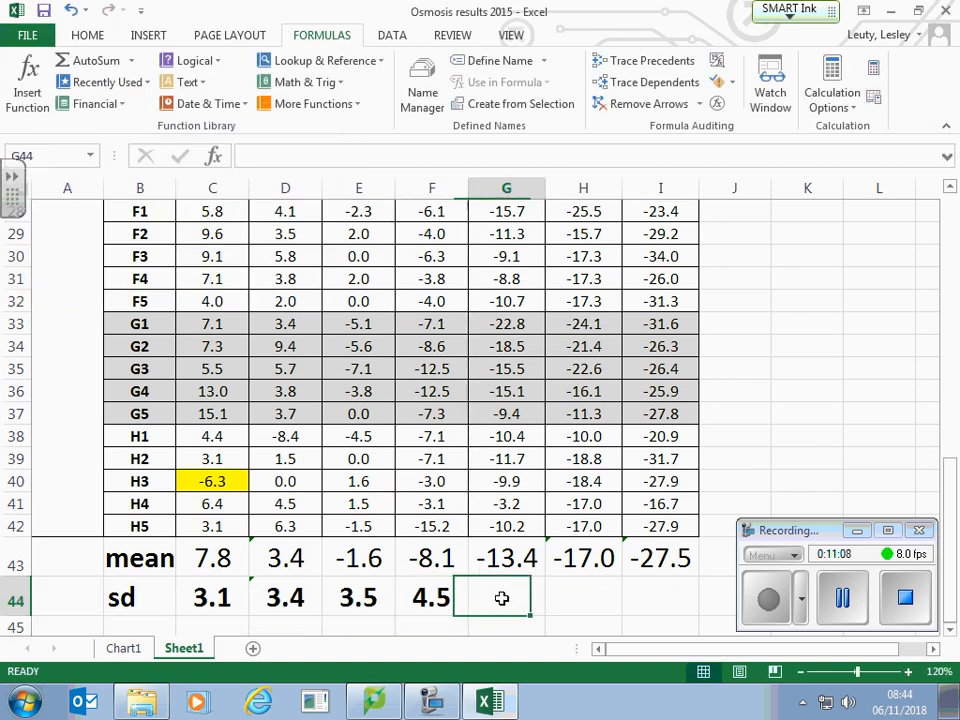
pyautogui.click(28, 82)
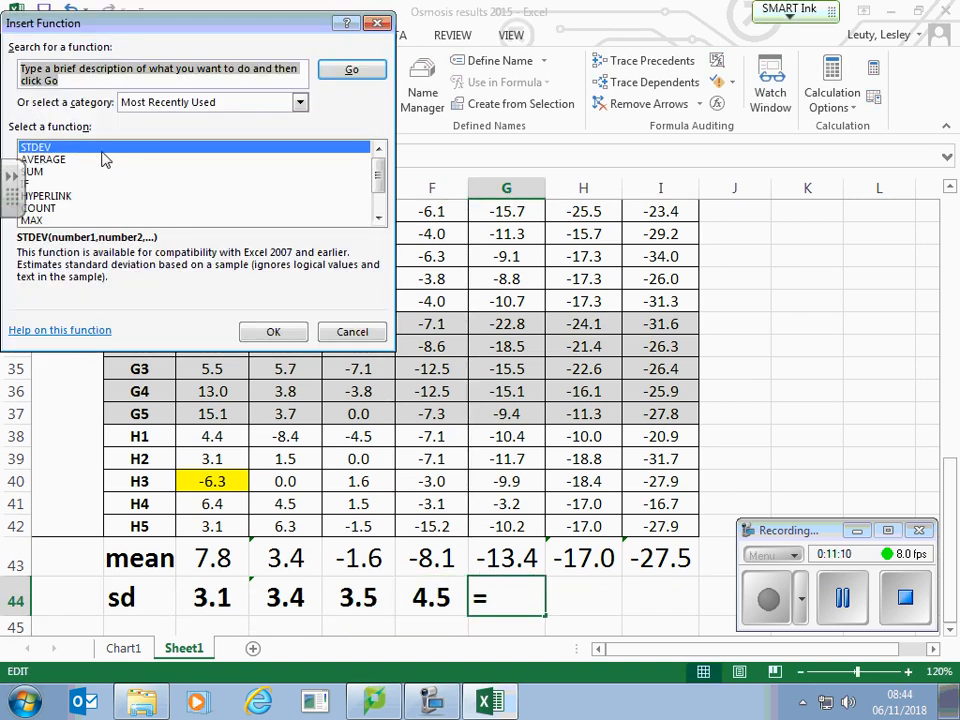
pyautogui.click(100, 149)
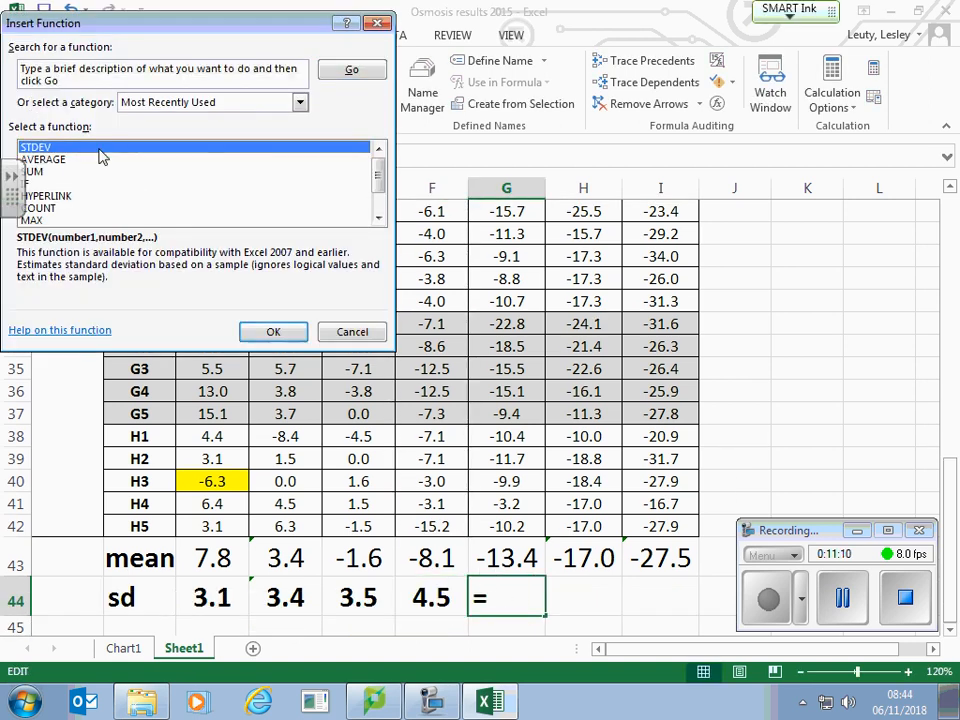
pyautogui.click(273, 331)
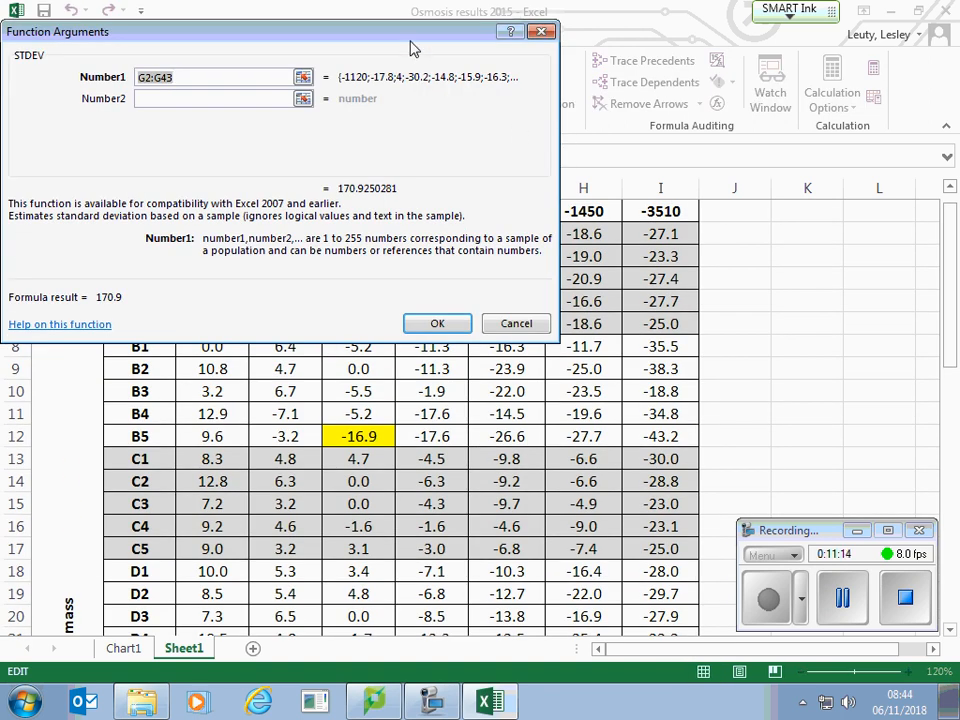
pyautogui.moveTo(345, 35); pyautogui.dragTo(191, 42)
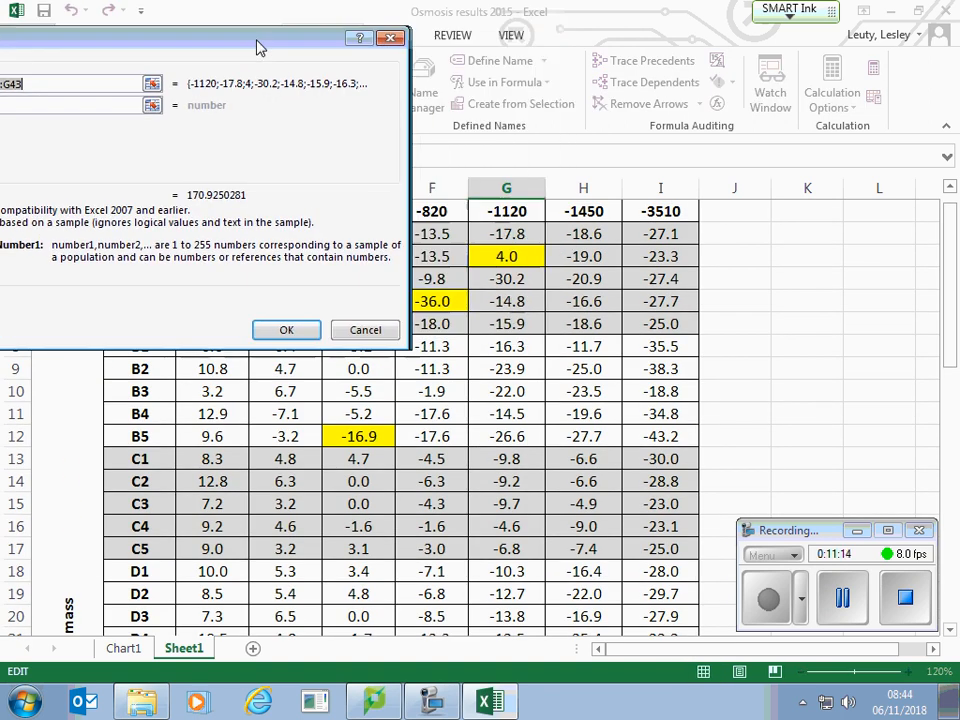
pyautogui.click(494, 236)
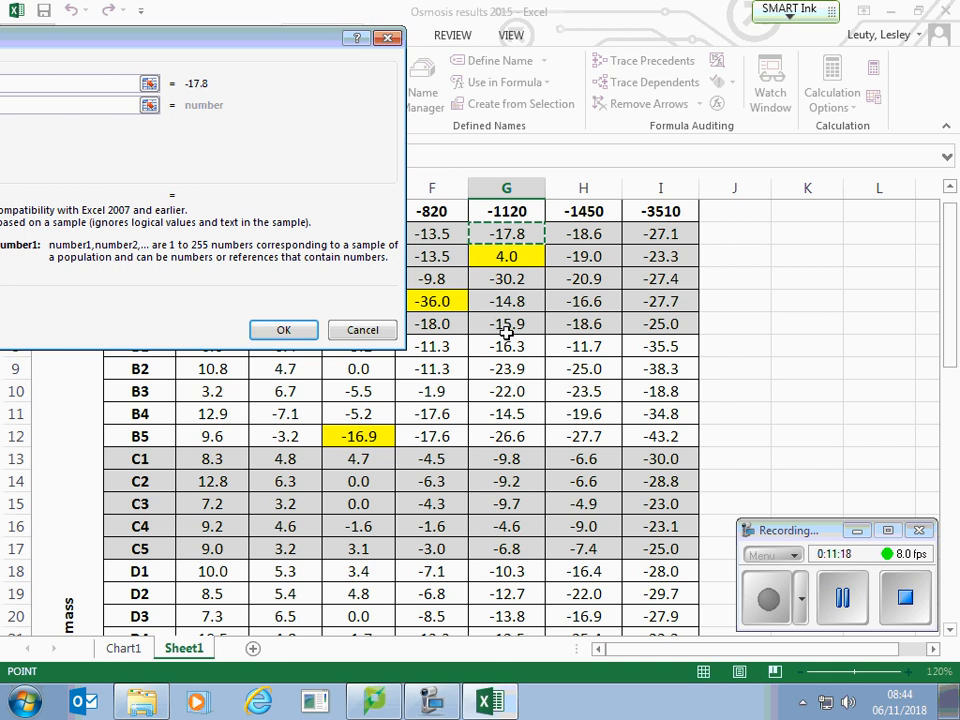
pyautogui.moveTo(497, 277); pyautogui.dragTo(501, 506)
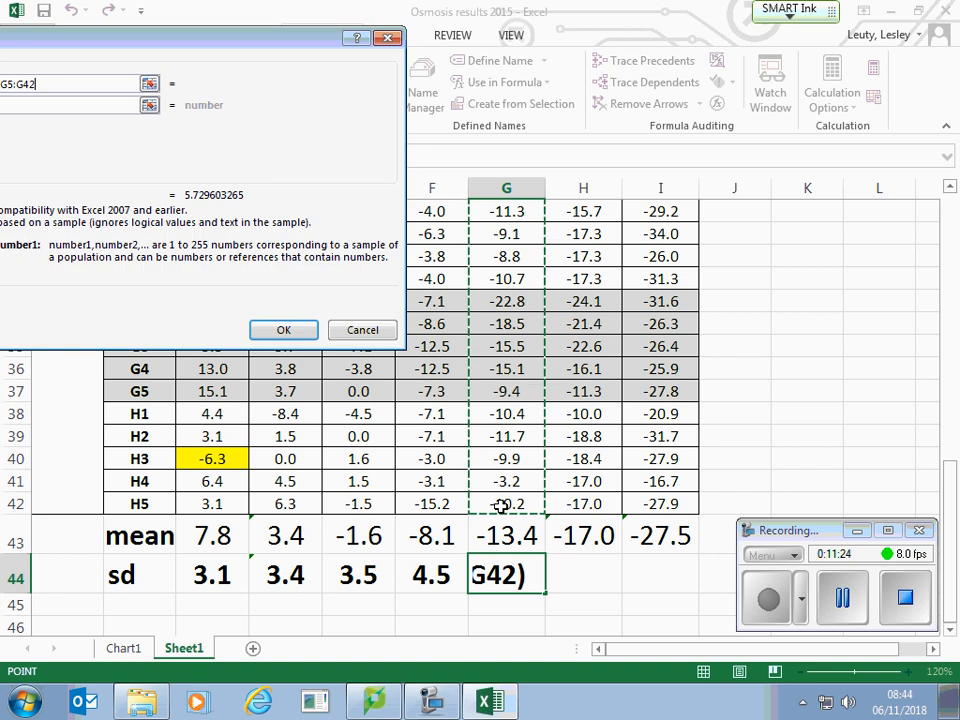
pyautogui.click(284, 329)
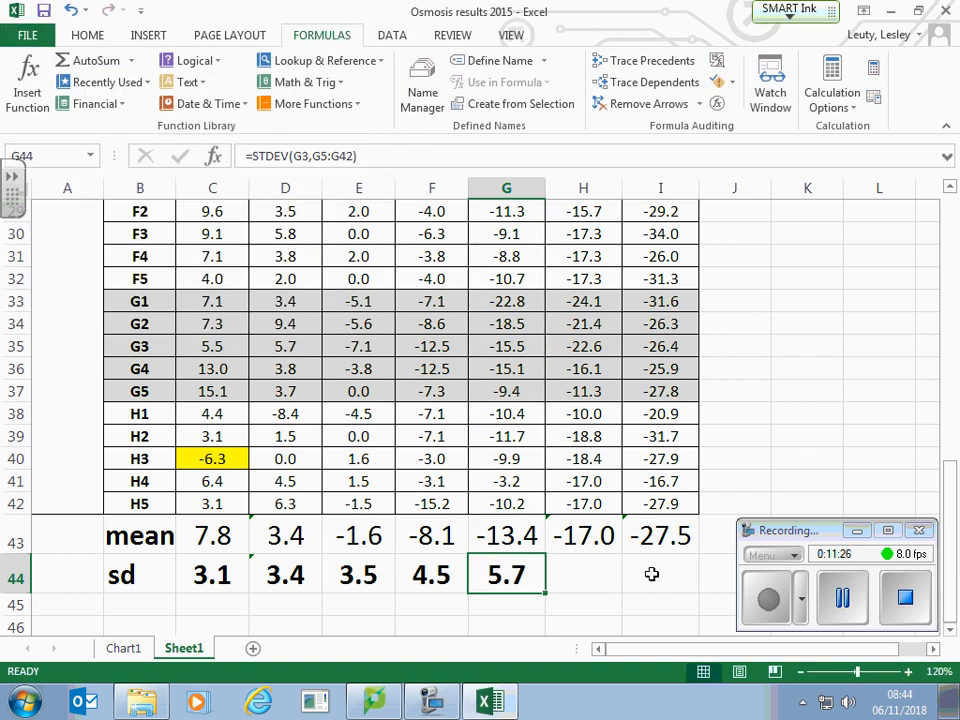
# Step: Calculate the standard deviation of the -1450 kPa column in H44 with STDEV over H3:H42 and fill the formula across to I44
pyautogui.scroll(3, 603, 551)
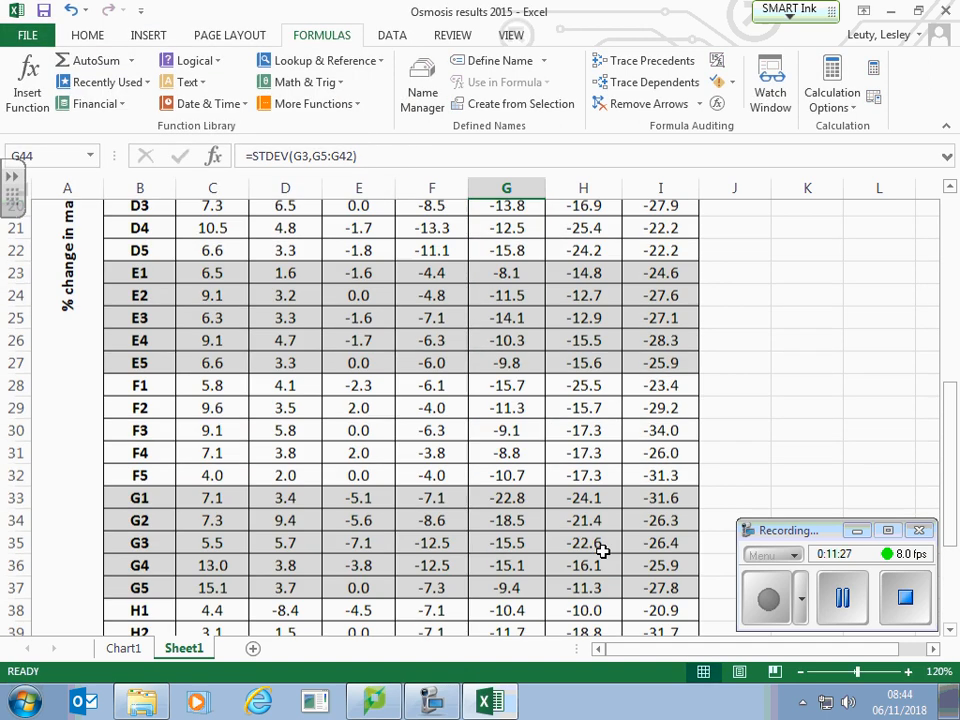
pyautogui.scroll(-3, 591, 566)
pyautogui.click(594, 583)
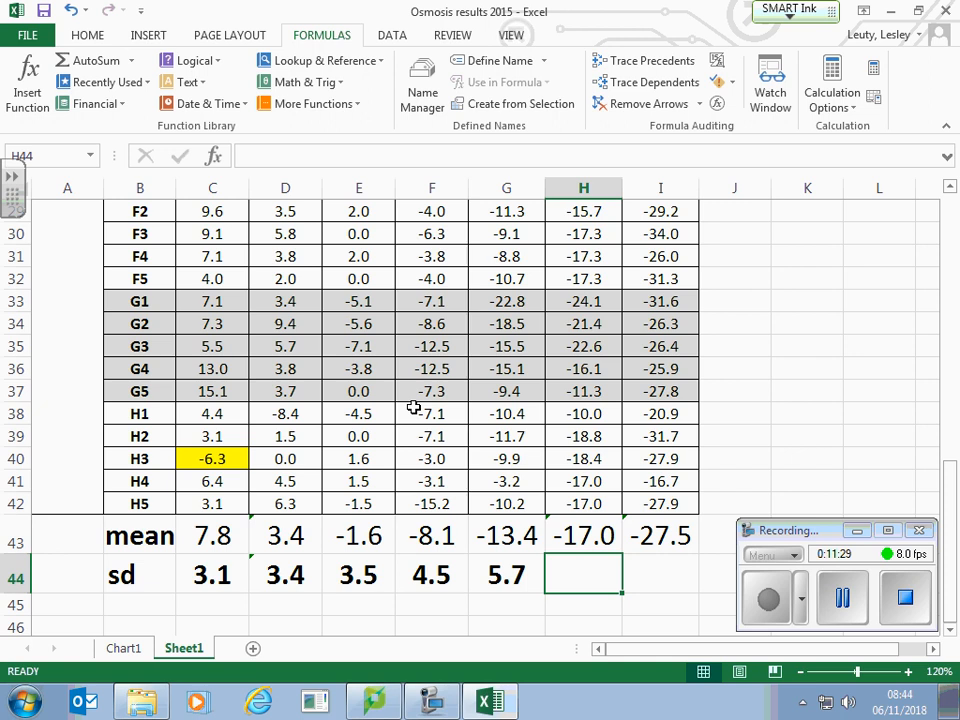
pyautogui.click(44, 106)
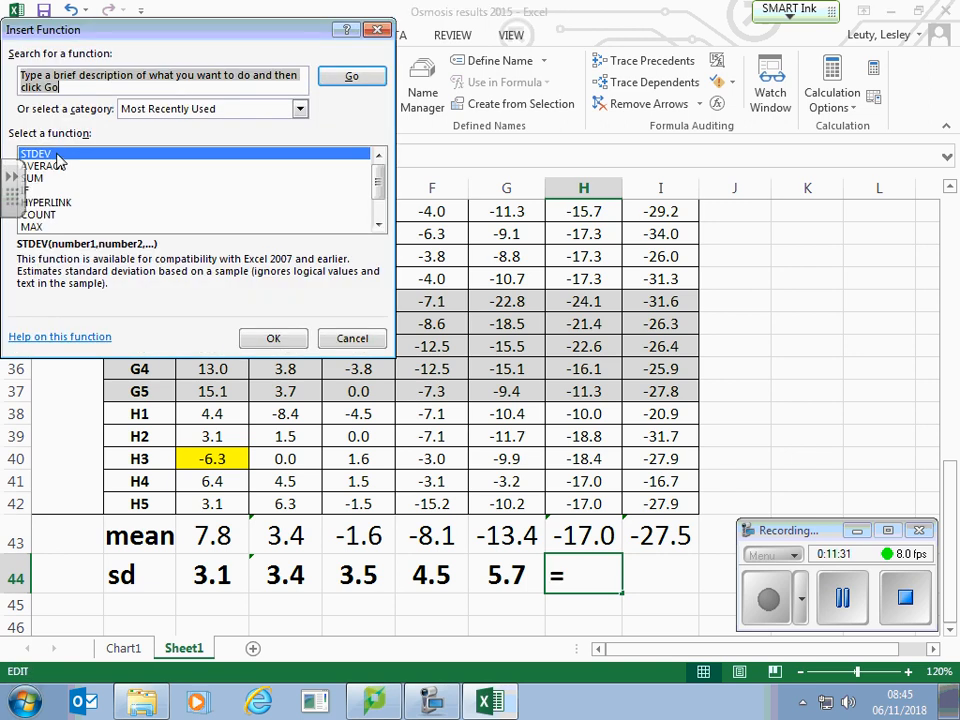
pyautogui.click(60, 157)
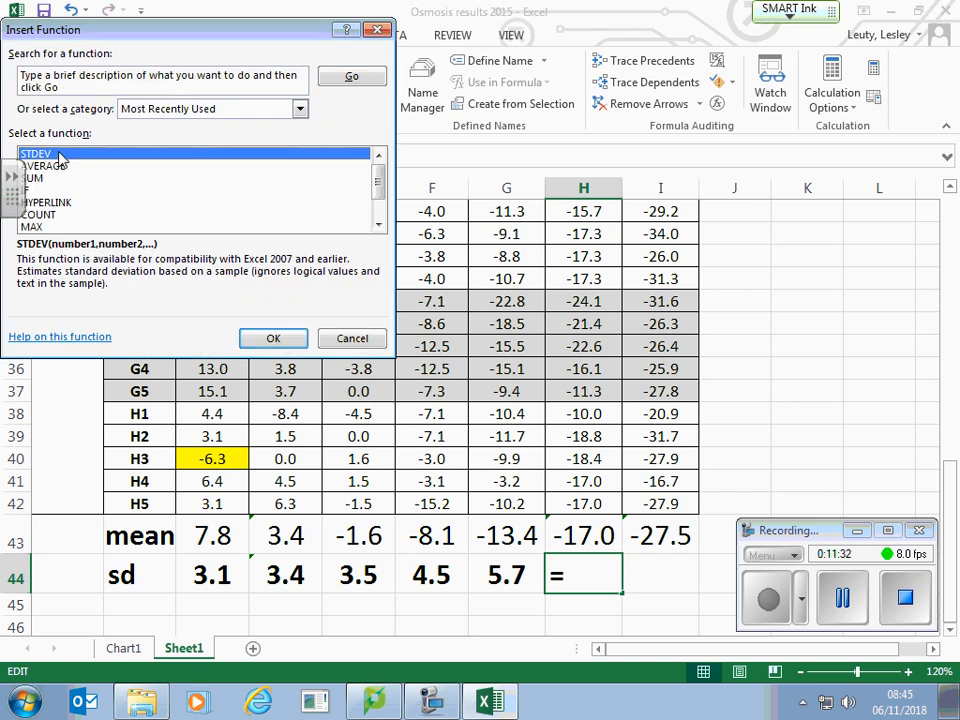
pyautogui.click(273, 341)
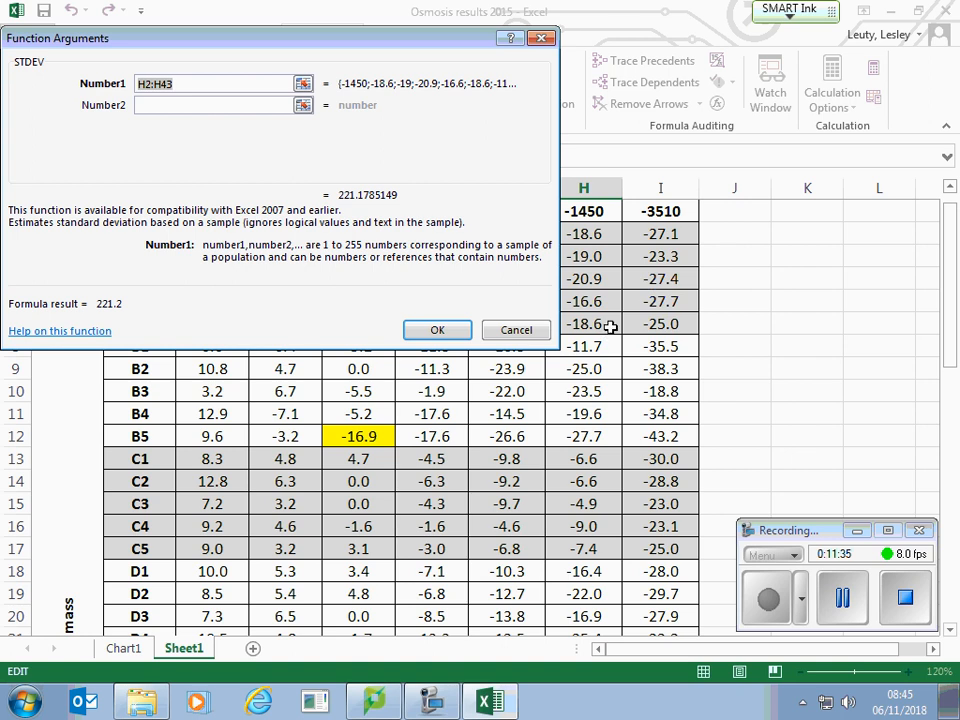
pyautogui.moveTo(590, 235); pyautogui.dragTo(593, 511)
pyautogui.click(435, 329)
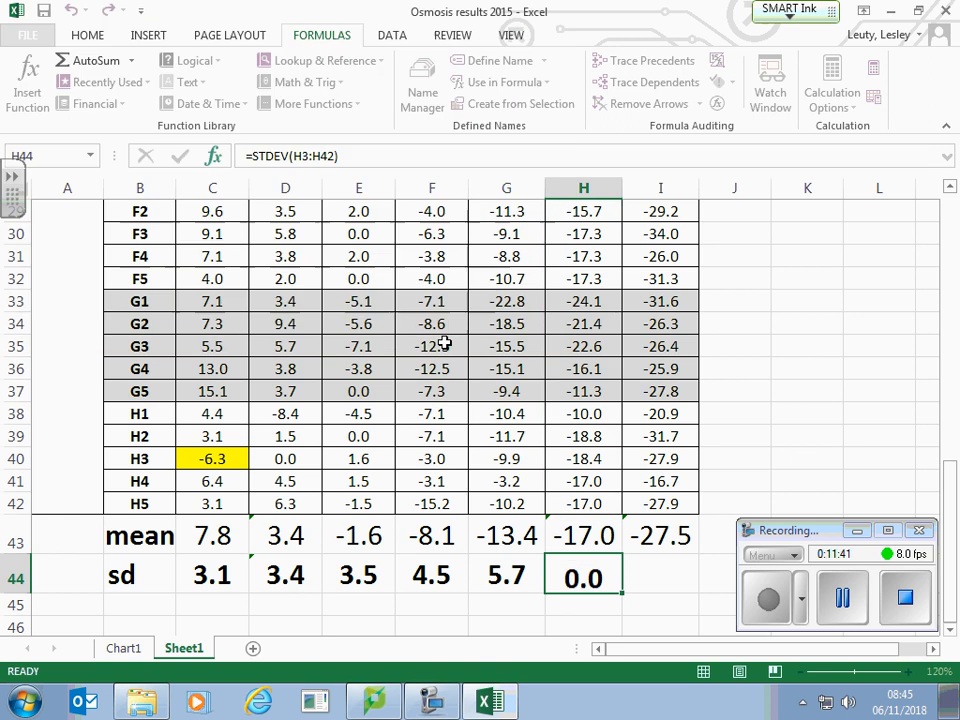
pyautogui.moveTo(621, 594); pyautogui.dragTo(680, 588)
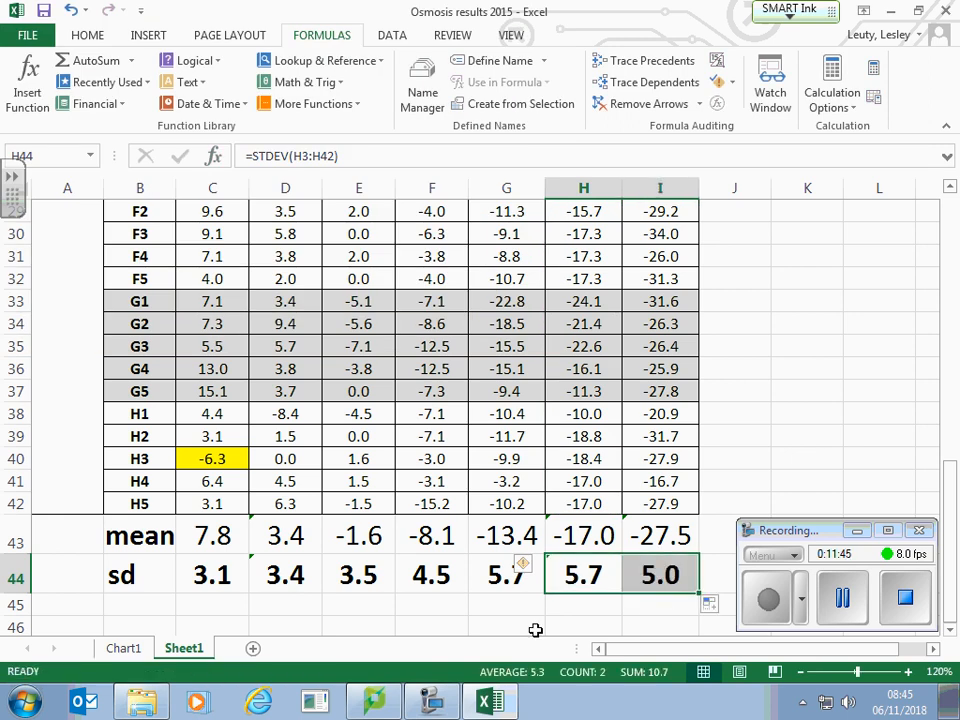
pyautogui.click(421, 627)
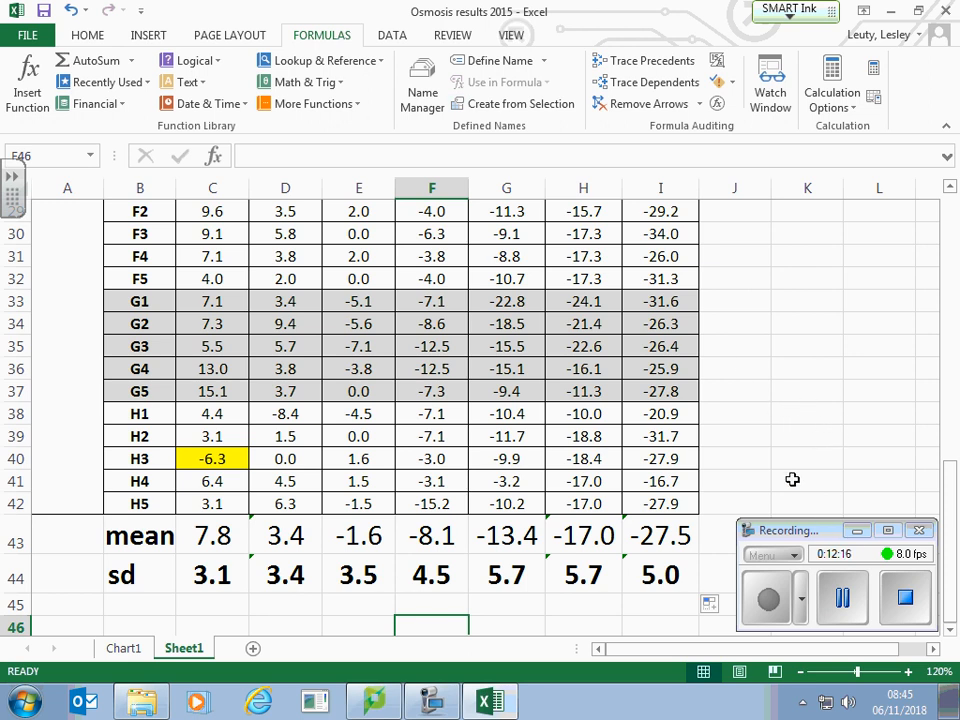
# Step: Insert a scatter chart with smooth lines and markers from the water potentials in C2:I2 and the means in C43:I43
pyautogui.scroll(10, 795, 460)
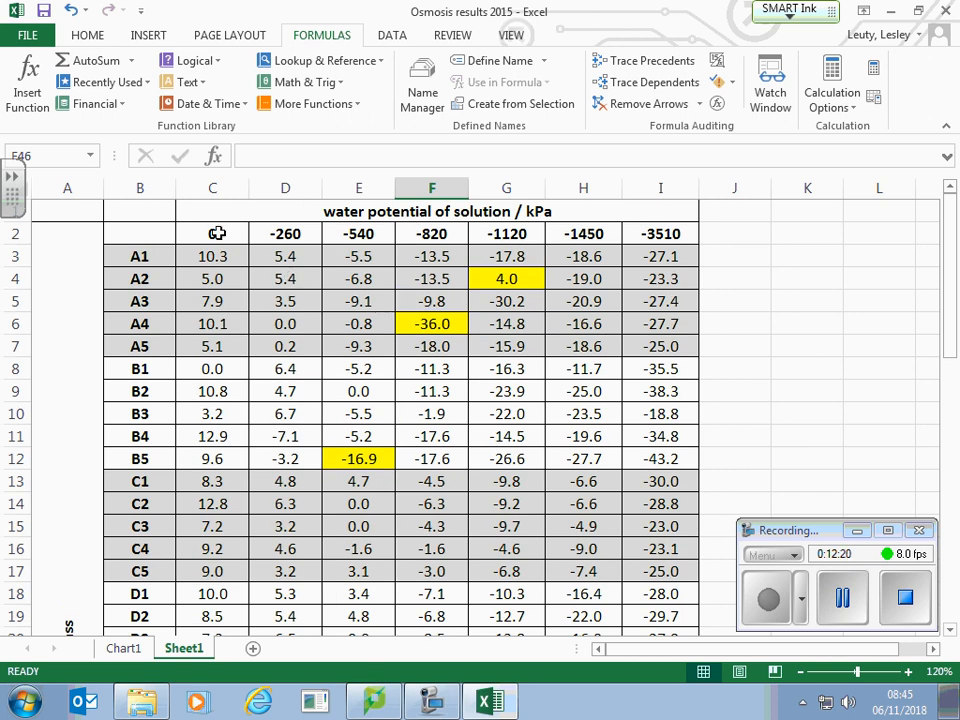
pyautogui.moveTo(217, 233); pyautogui.dragTo(670, 236)
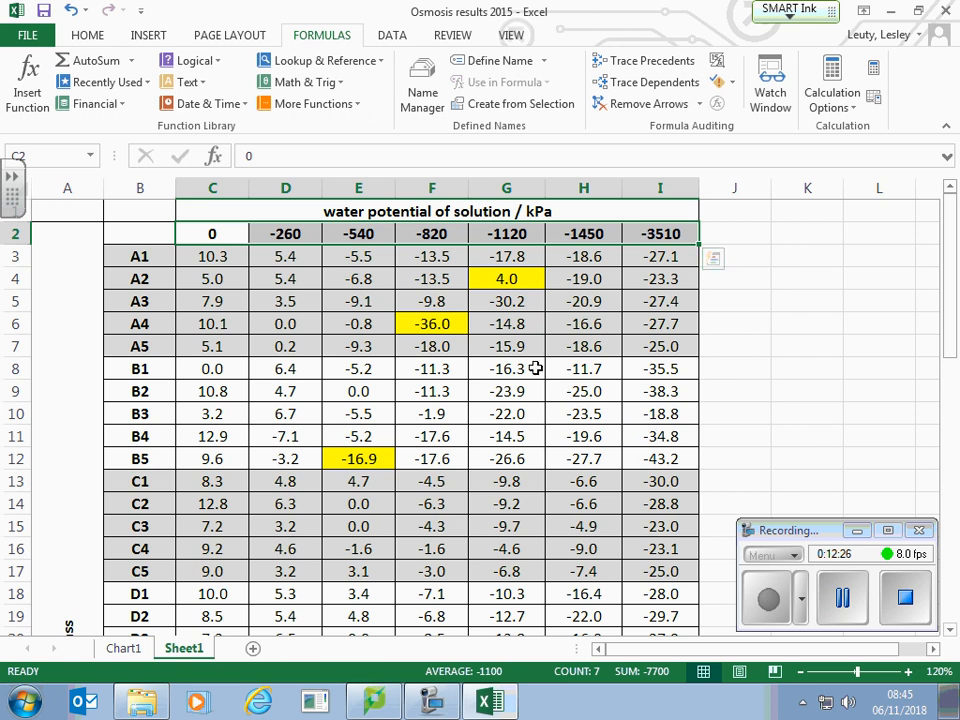
pyautogui.scroll(-2, 548, 358)
pyautogui.scroll(-10, 548, 358)
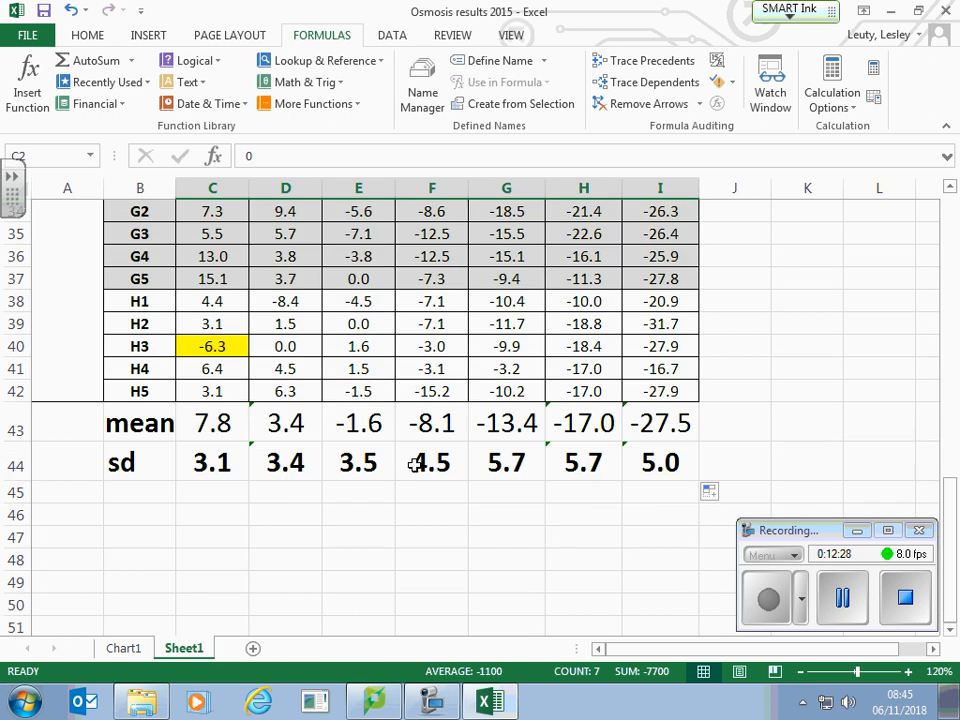
pyautogui.moveTo(212, 423); pyautogui.dragTo(670, 423)
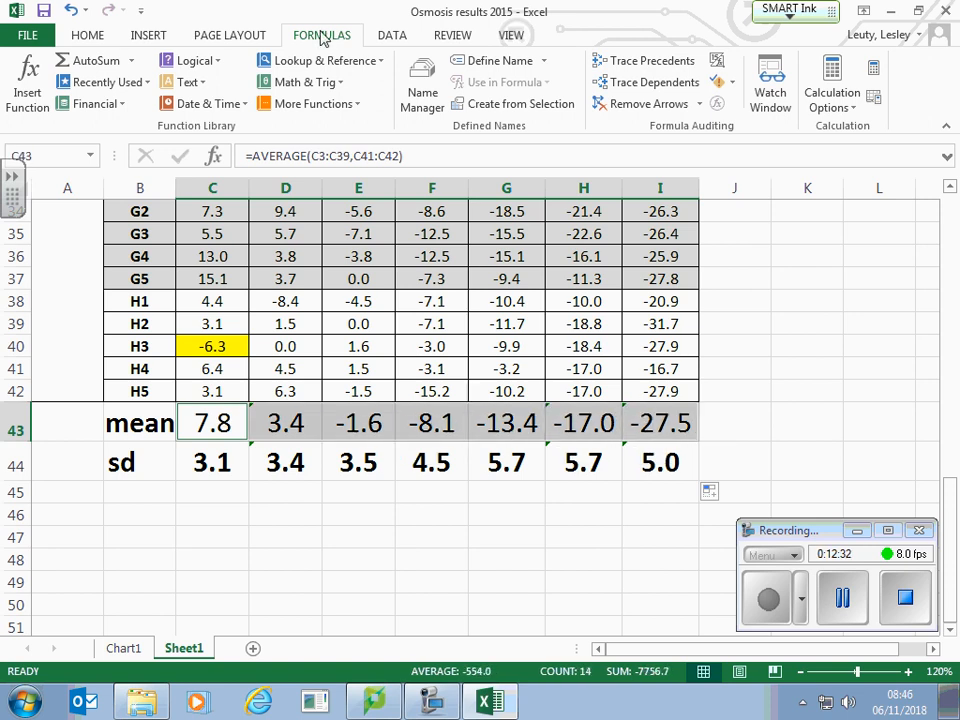
pyautogui.click(122, 32)
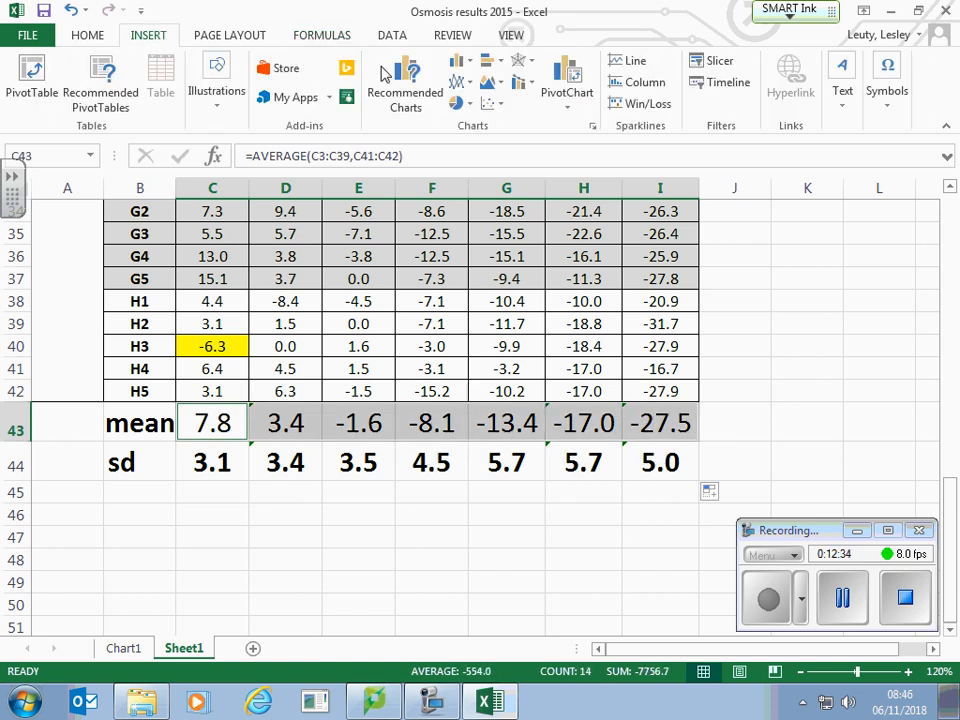
pyautogui.click(493, 103)
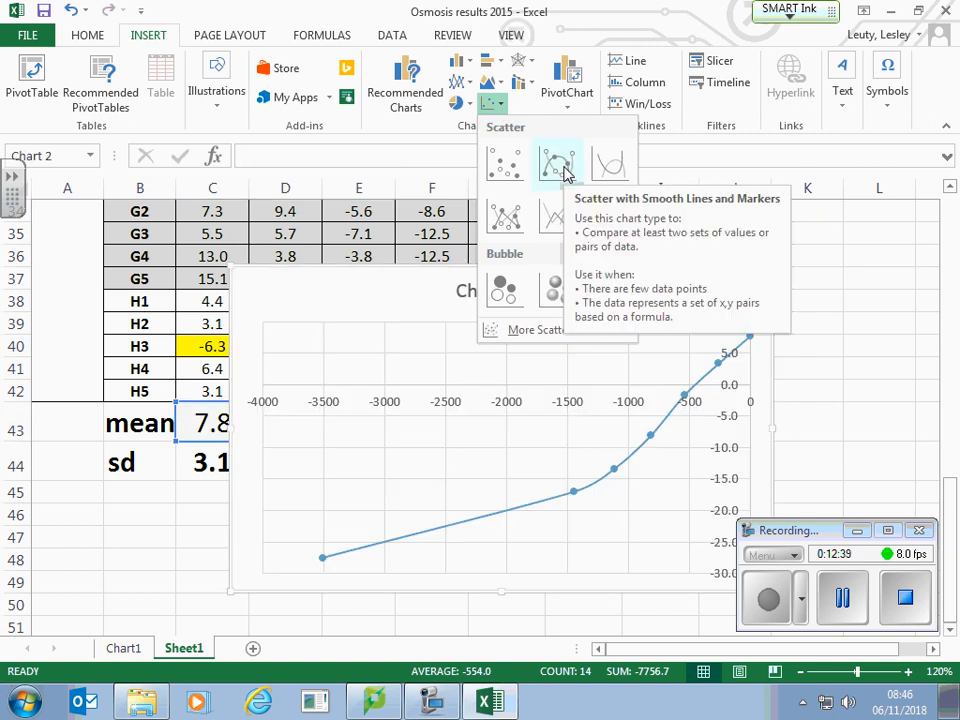
pyautogui.click(565, 172)
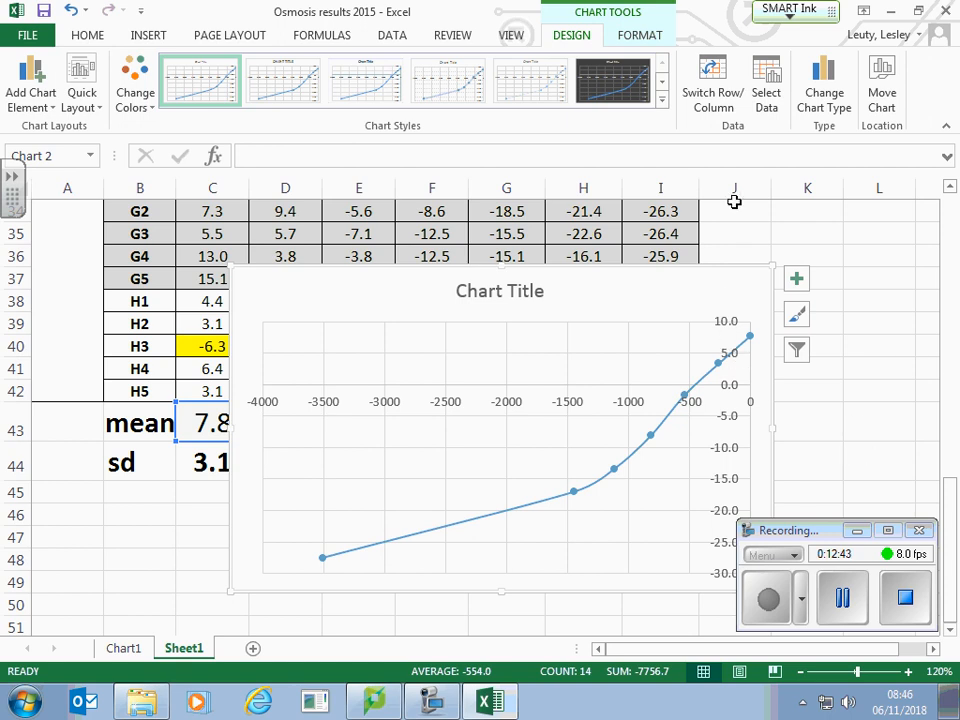
# Step: Move the scatter chart to a new sheet named Chart2
pyautogui.click(882, 90)
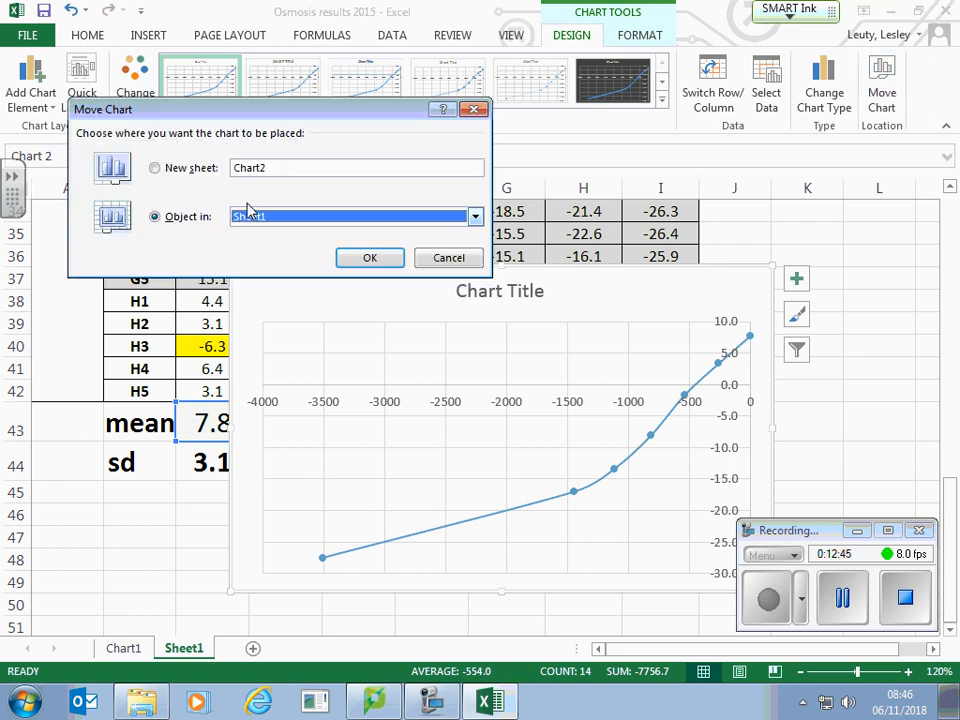
pyautogui.click(155, 168)
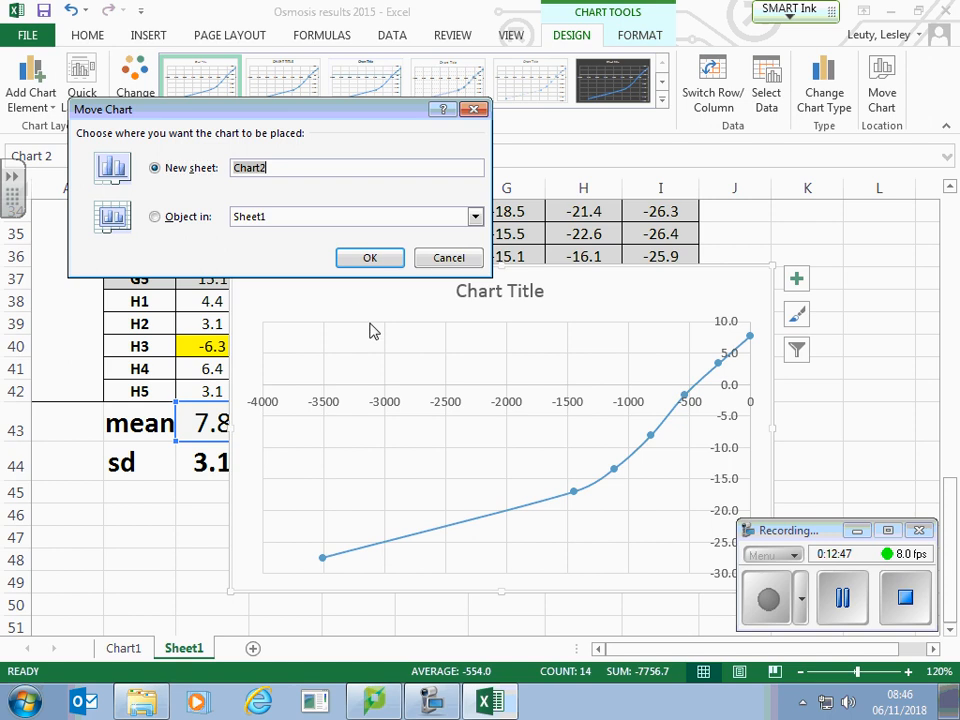
pyautogui.click(370, 258)
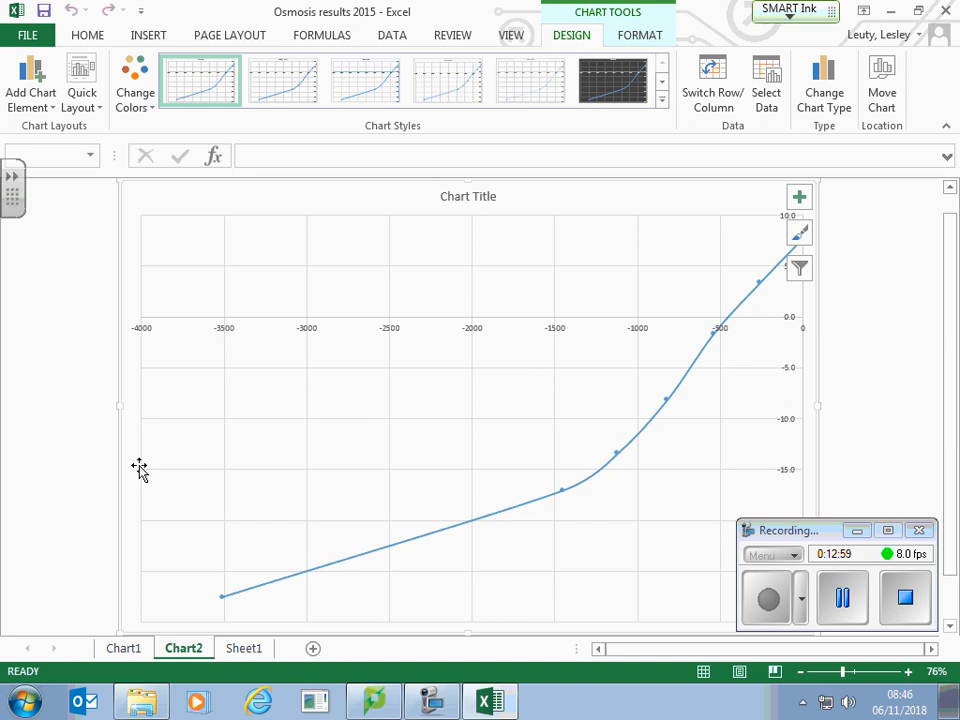
pyautogui.click(168, 326)
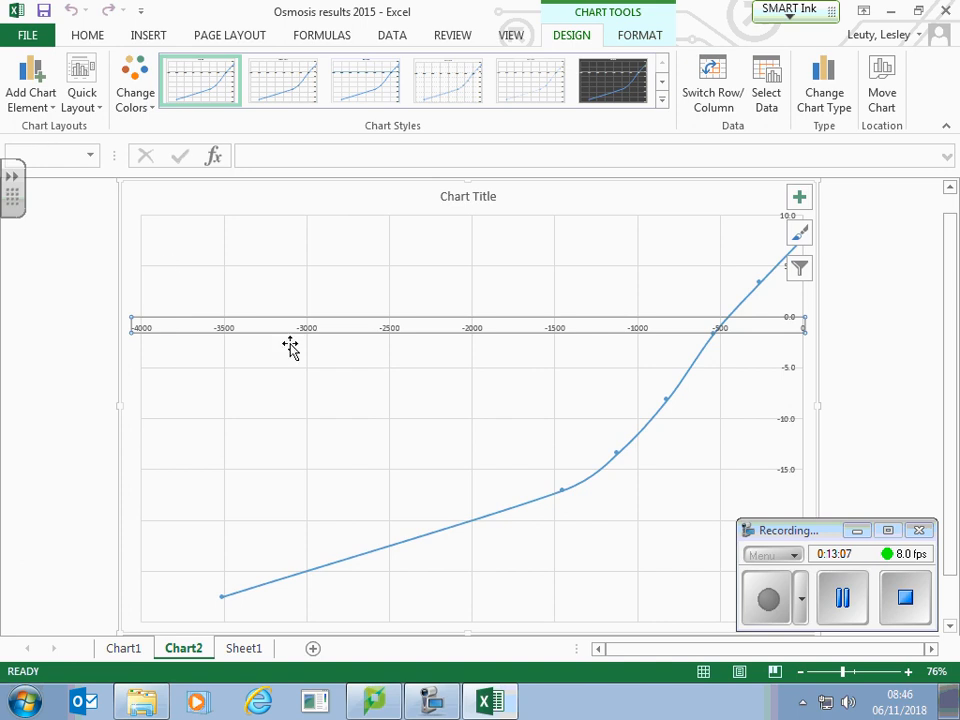
pyautogui.click(326, 328)
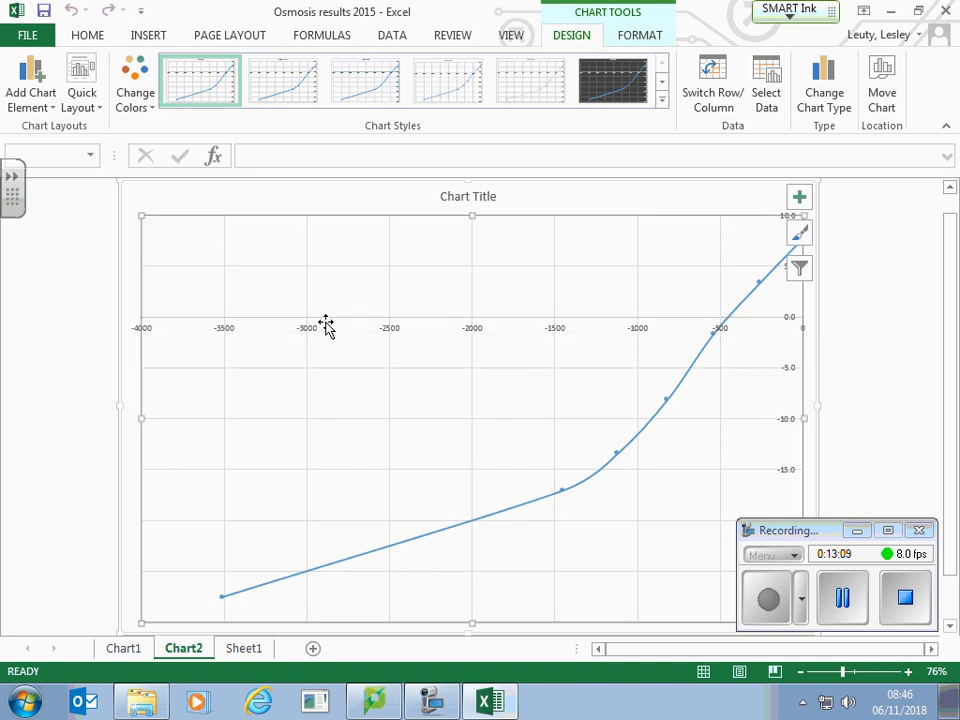
pyautogui.click(572, 493)
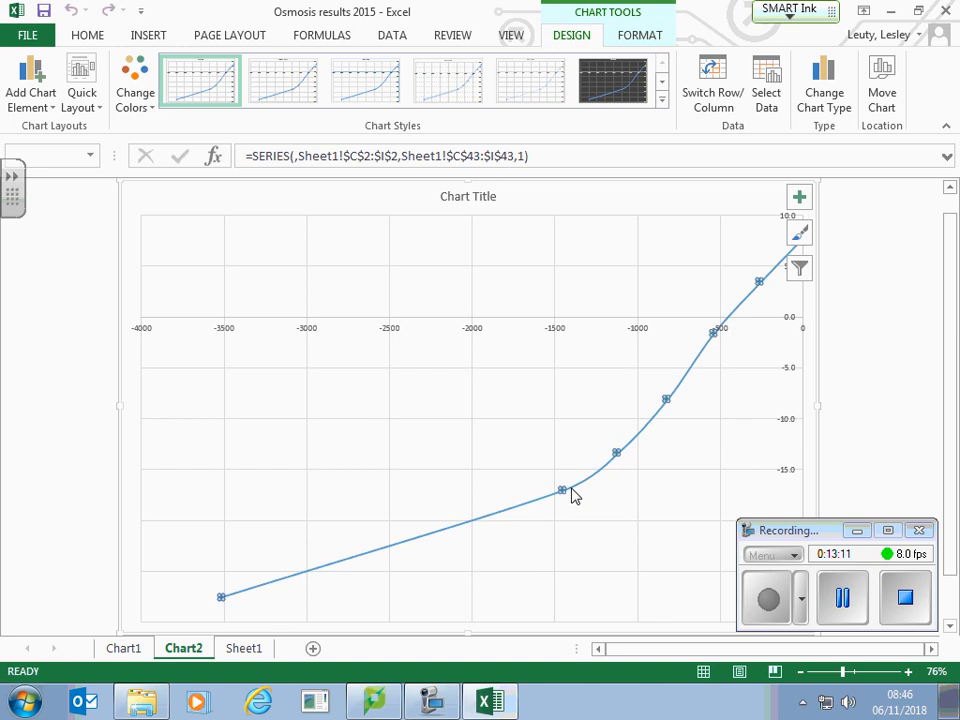
pyautogui.click(519, 510)
pyautogui.click(569, 492)
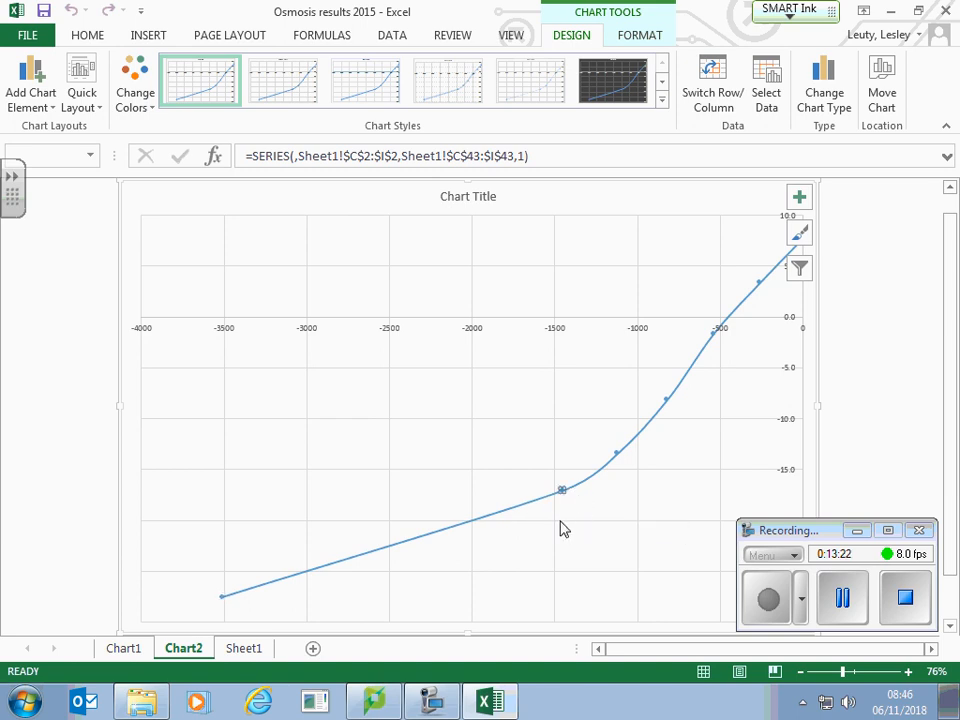
pyautogui.click(651, 527)
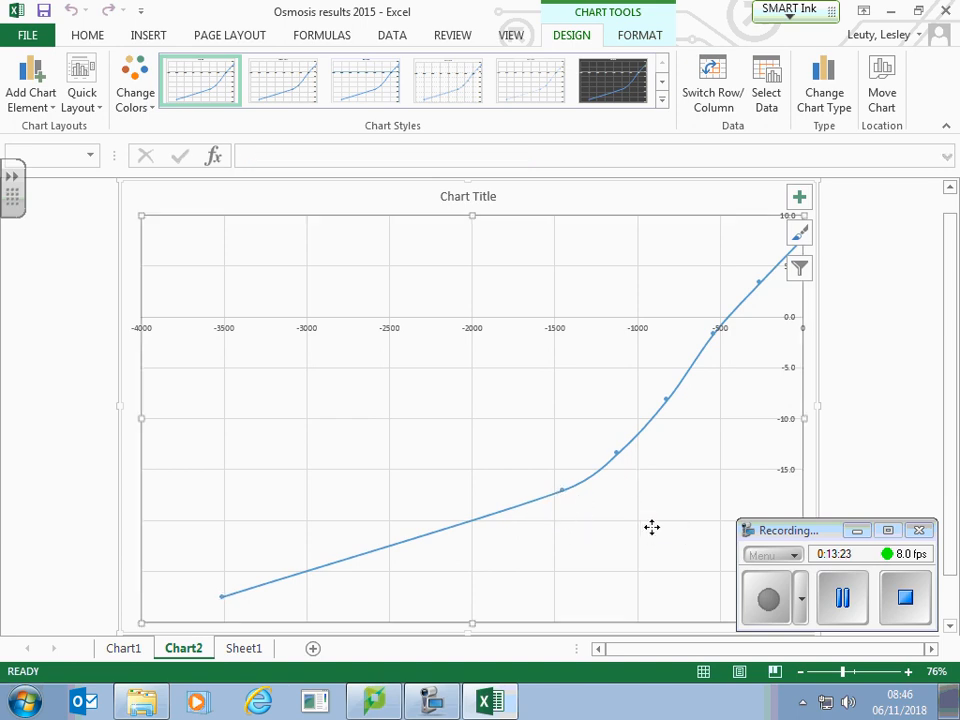
# Step: Add error bars to the plotted mean series and set the vertical error amount to Custom
pyautogui.click(654, 429)
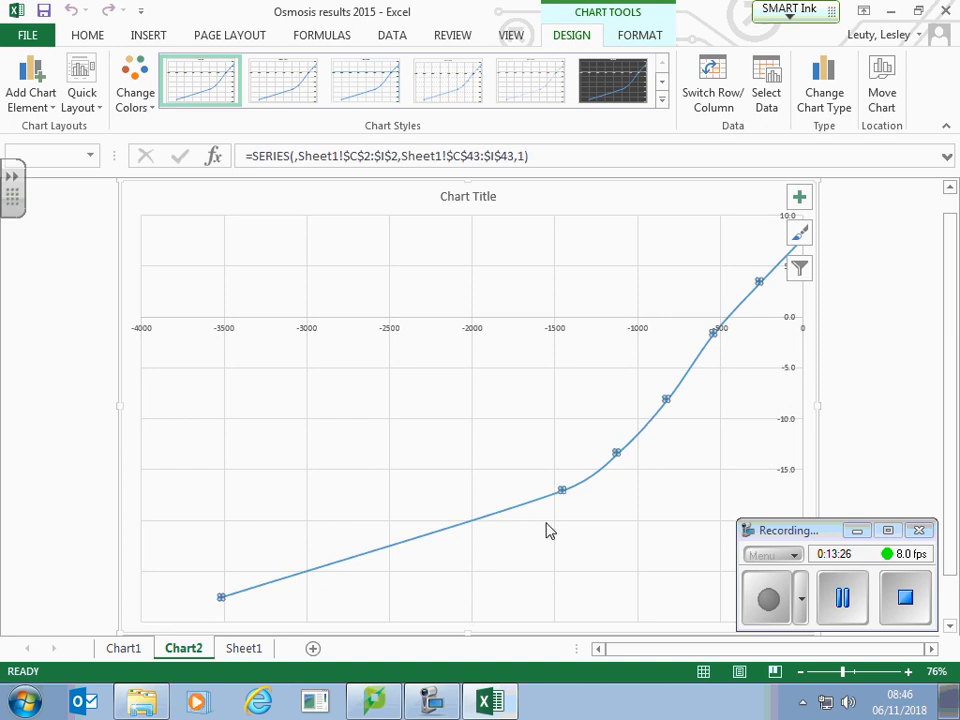
pyautogui.click(52, 110)
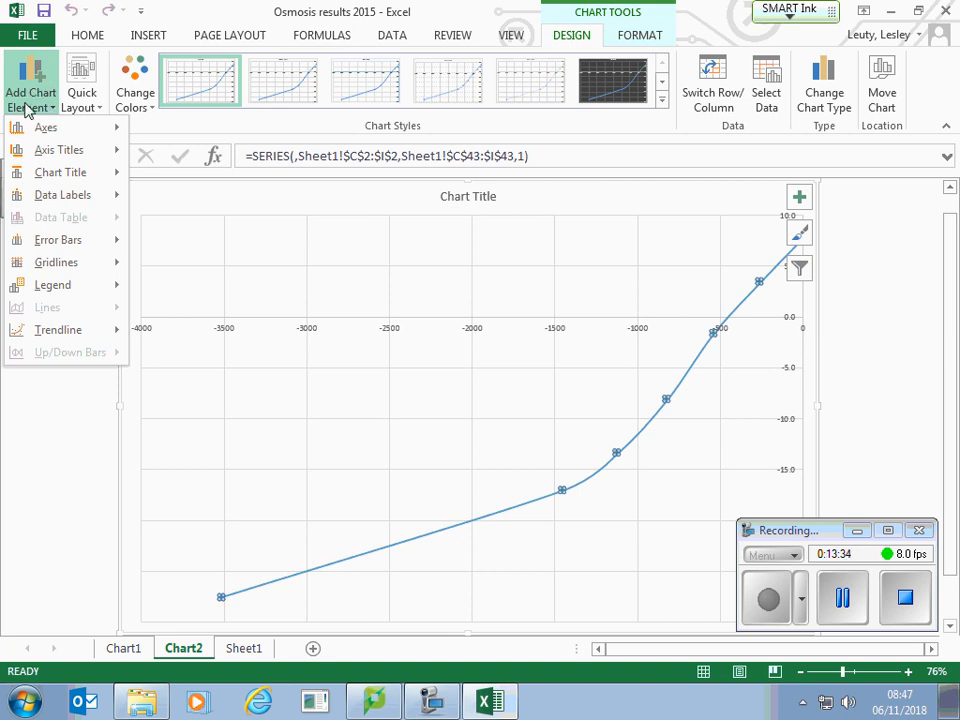
pyautogui.moveTo(52, 249)
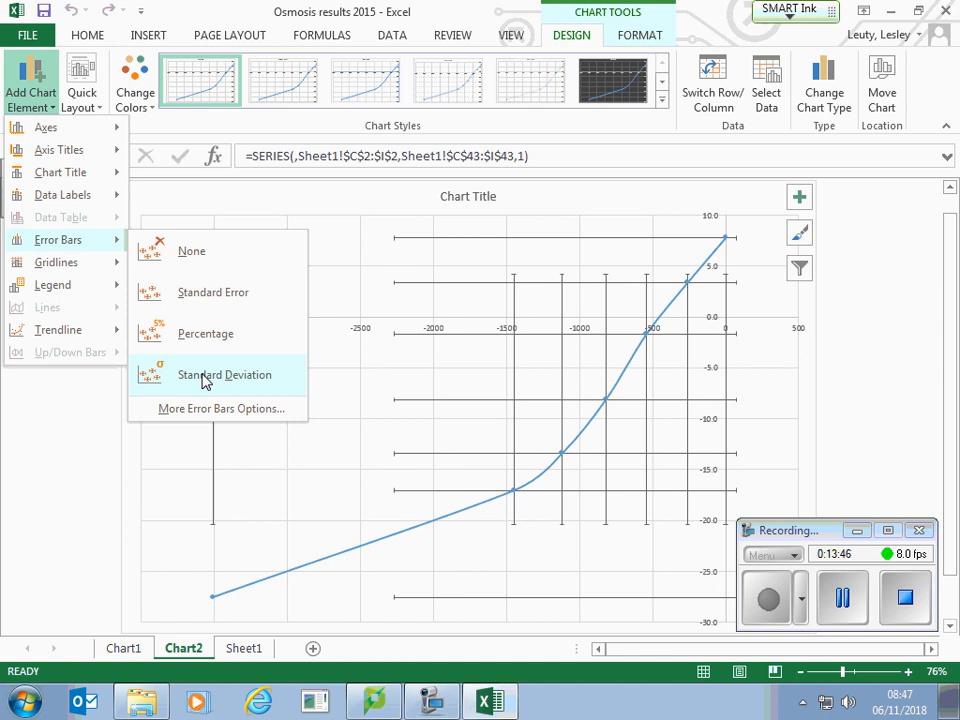
pyautogui.click(204, 410)
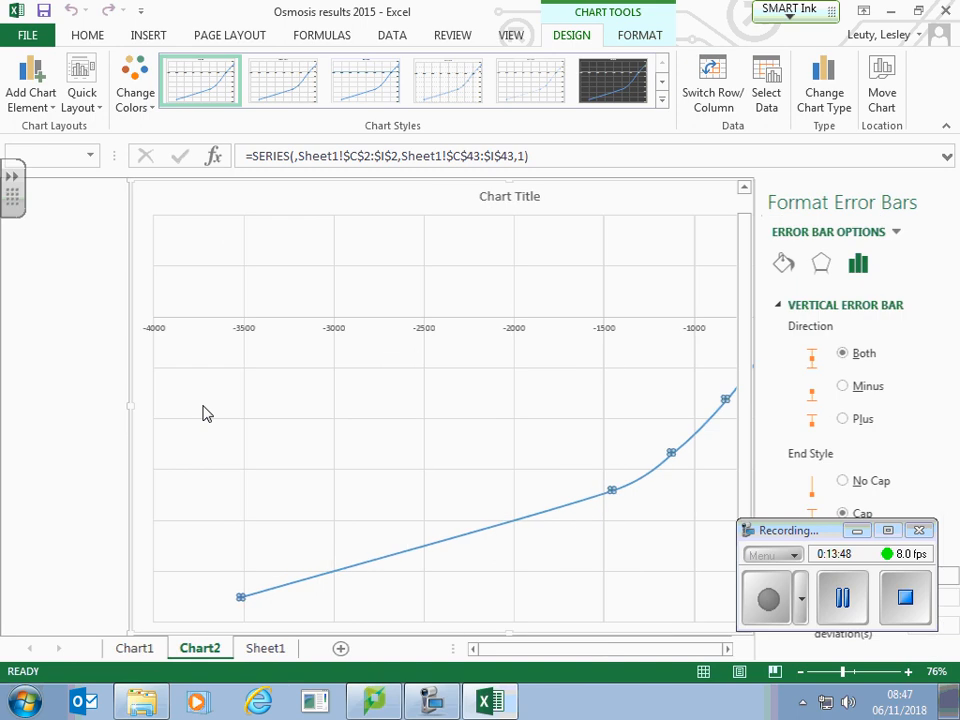
pyautogui.moveTo(816, 531); pyautogui.dragTo(816, 27)
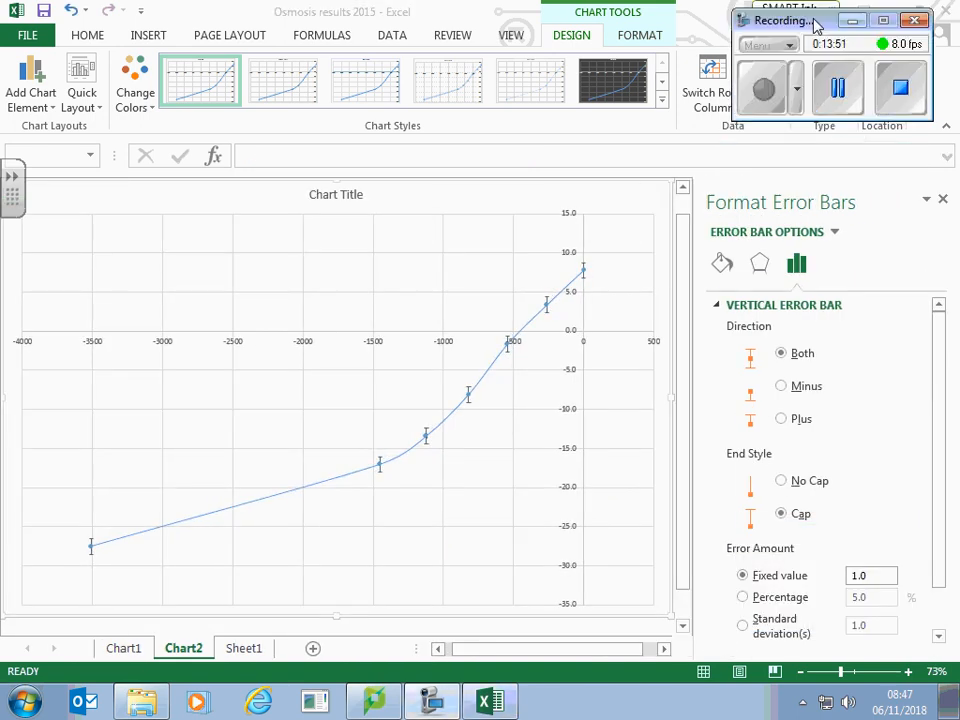
pyautogui.click(940, 477)
pyautogui.scroll(-2, 945, 540)
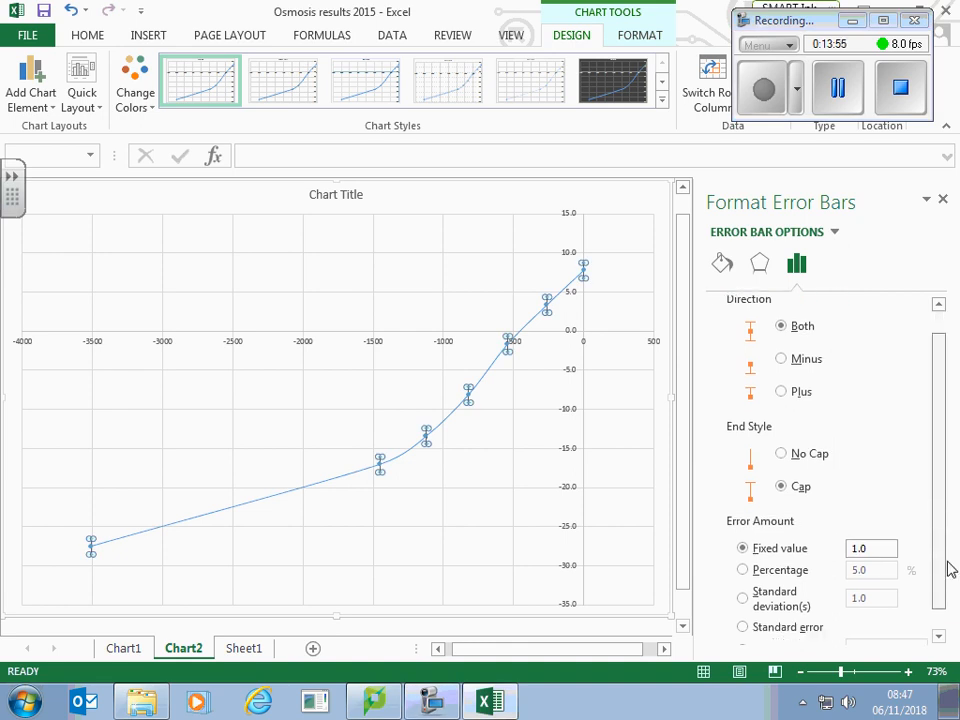
pyautogui.click(743, 627)
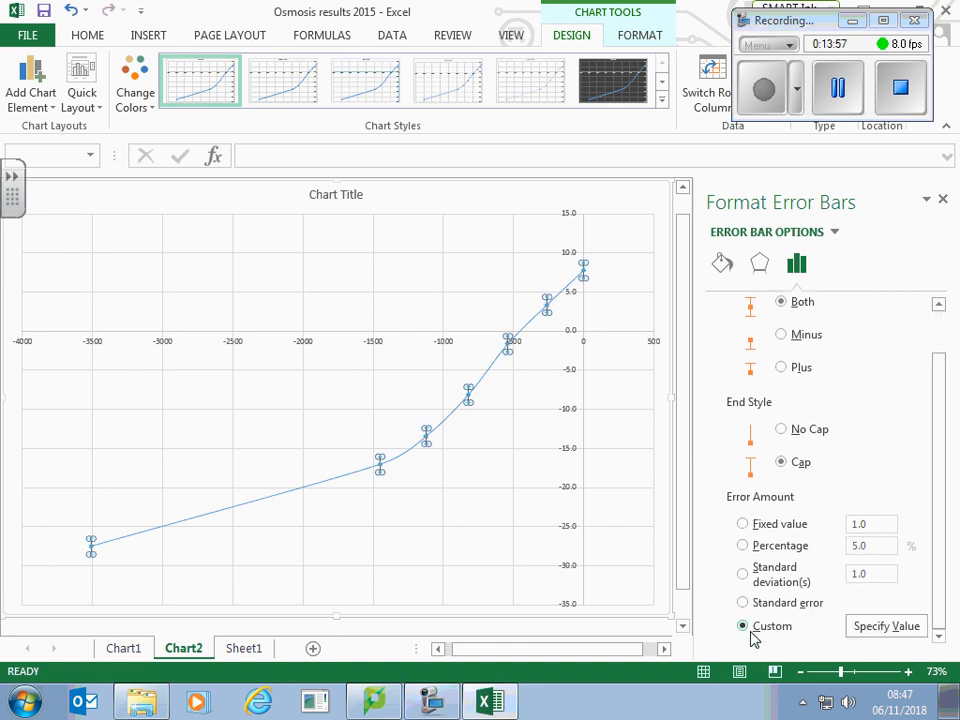
# Step: Specify the standard deviations in Sheet1 C44:I44 as the custom positive error value
pyautogui.click(880, 627)
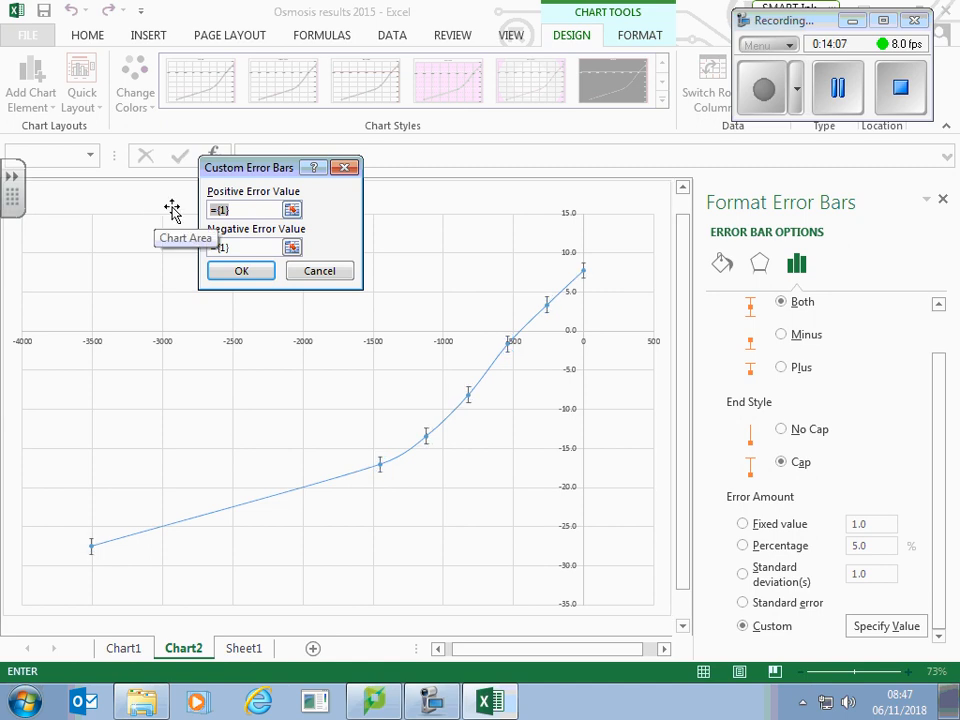
pyautogui.press('BackSpace')
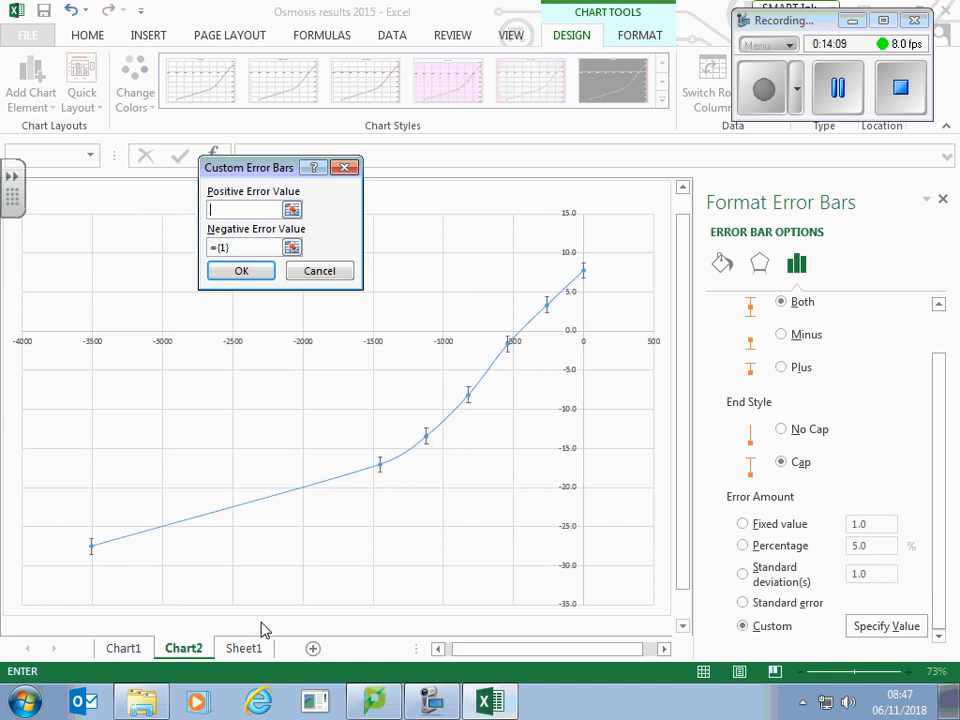
pyautogui.click(244, 648)
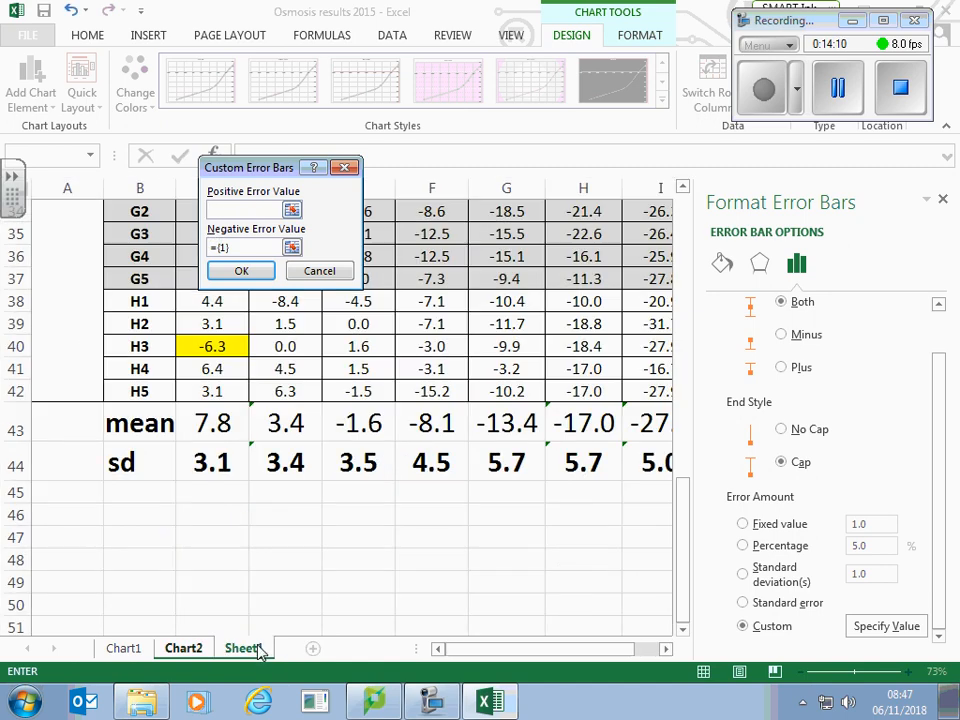
pyautogui.click(238, 465)
pyautogui.moveTo(240, 467); pyautogui.dragTo(561, 452)
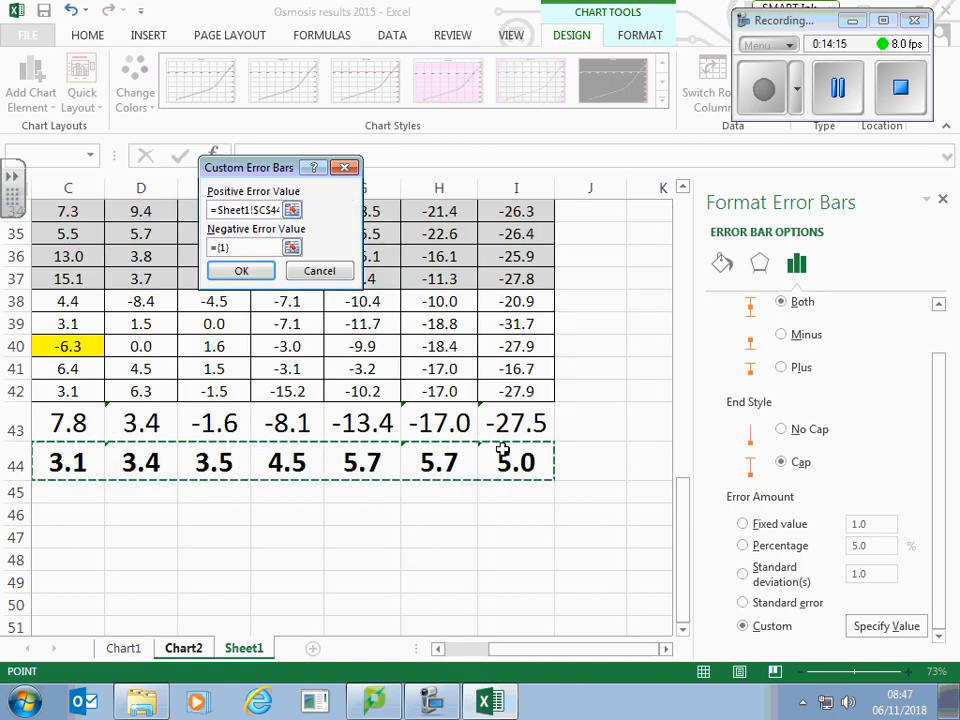
# Step: Specify the standard deviations in Sheet1 C44:I44 as the custom negative error value and apply the custom error bars
pyautogui.click(248, 246)
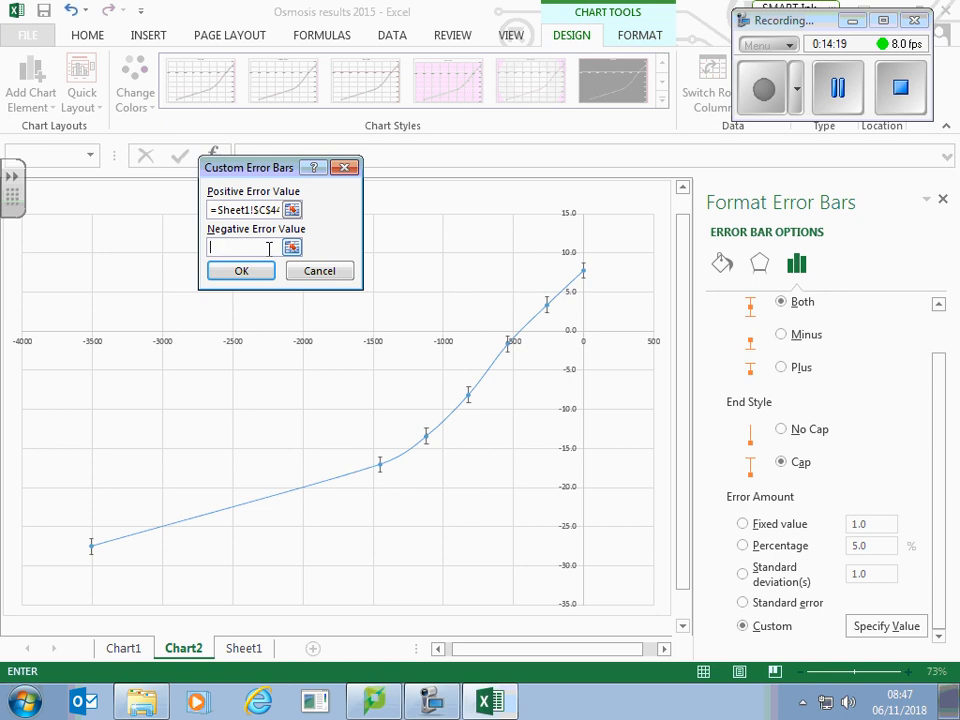
pyautogui.click(244, 650)
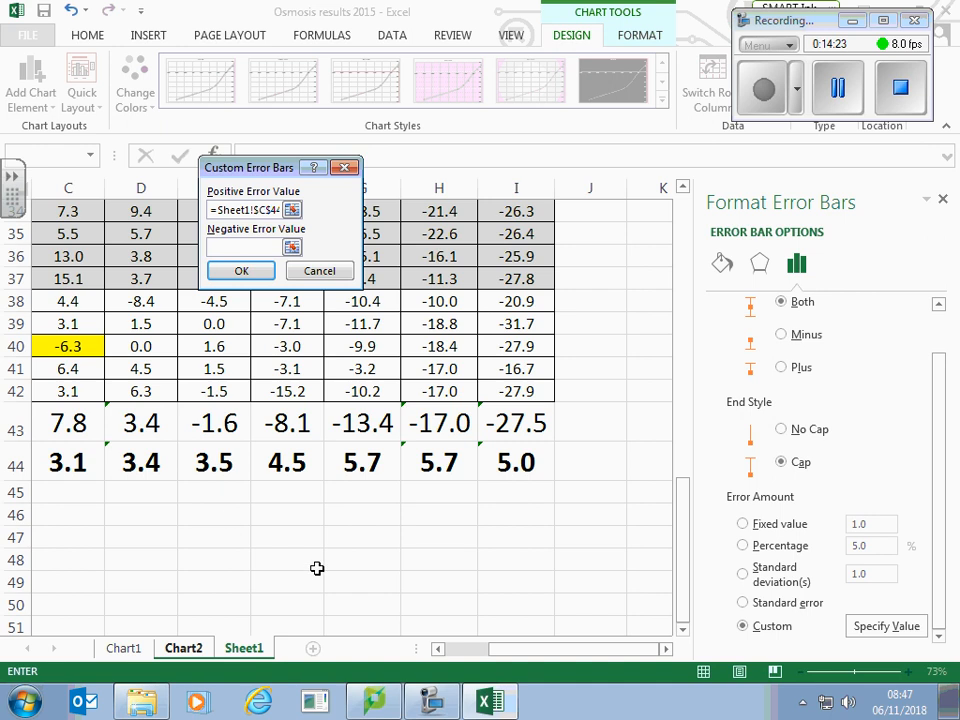
pyautogui.moveTo(531, 654); pyautogui.dragTo(510, 656)
pyautogui.moveTo(154, 461); pyautogui.dragTo(584, 456)
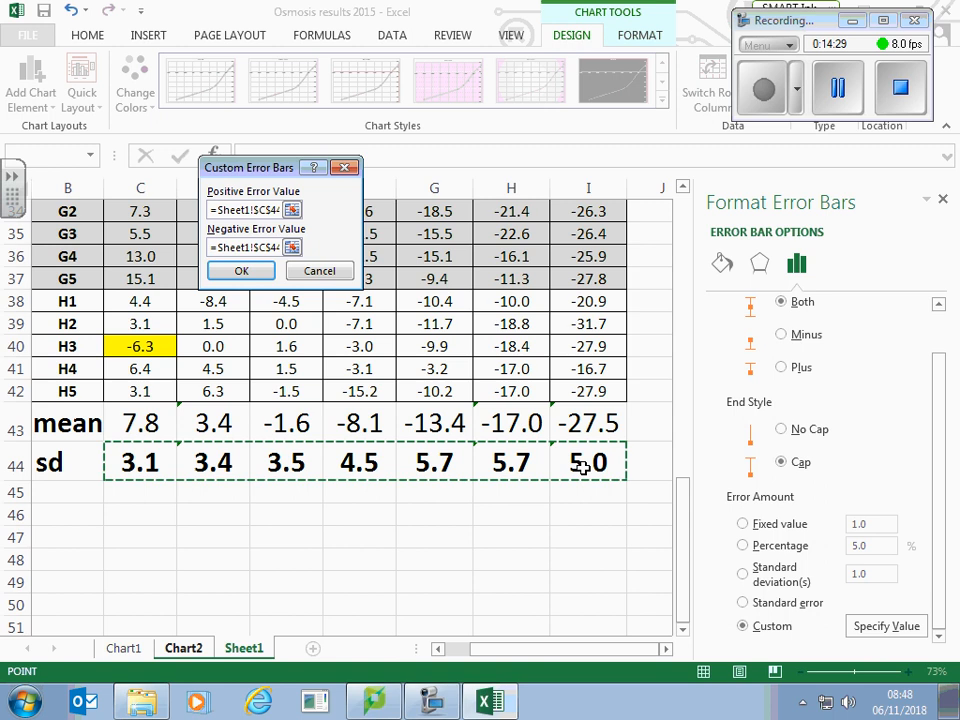
pyautogui.click(240, 274)
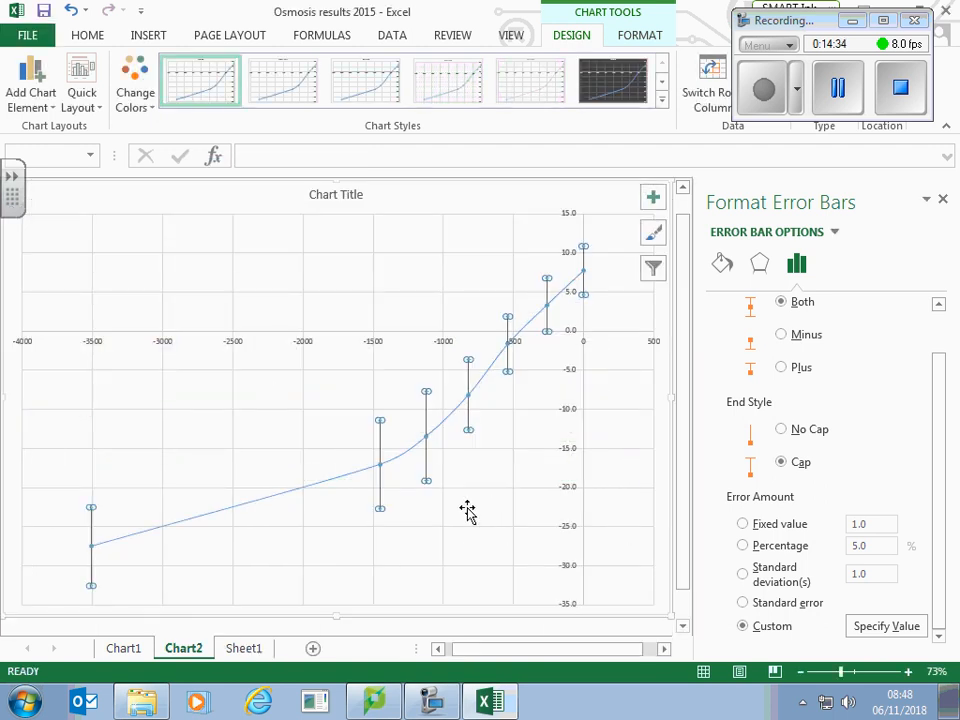
# Step: Set the line colour of the vertical error bars to the standard red
pyautogui.click(166, 530)
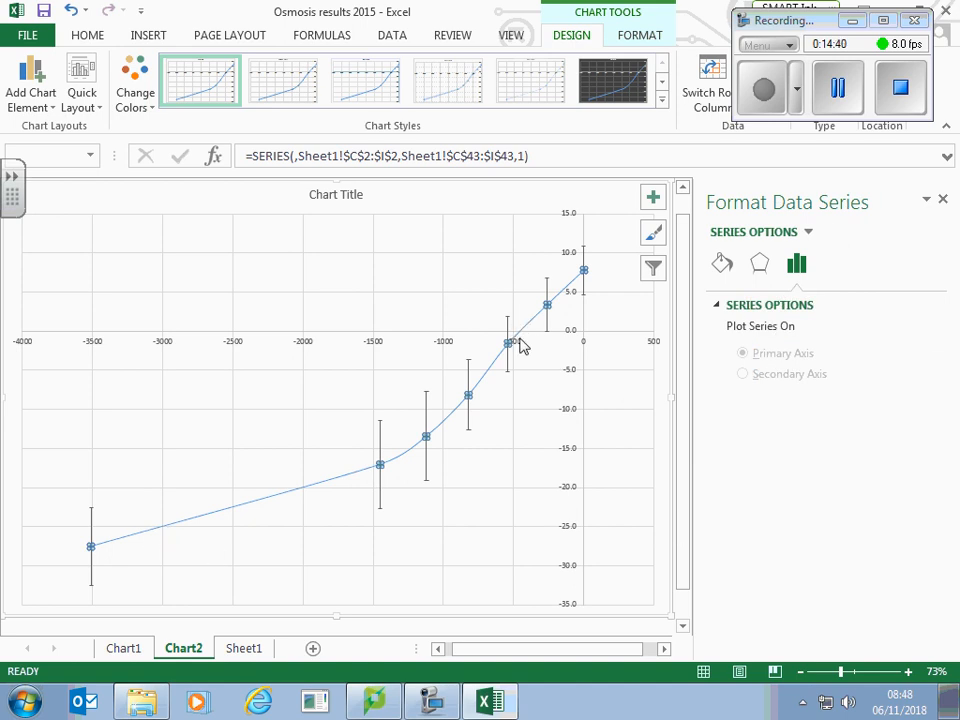
pyautogui.click(382, 512)
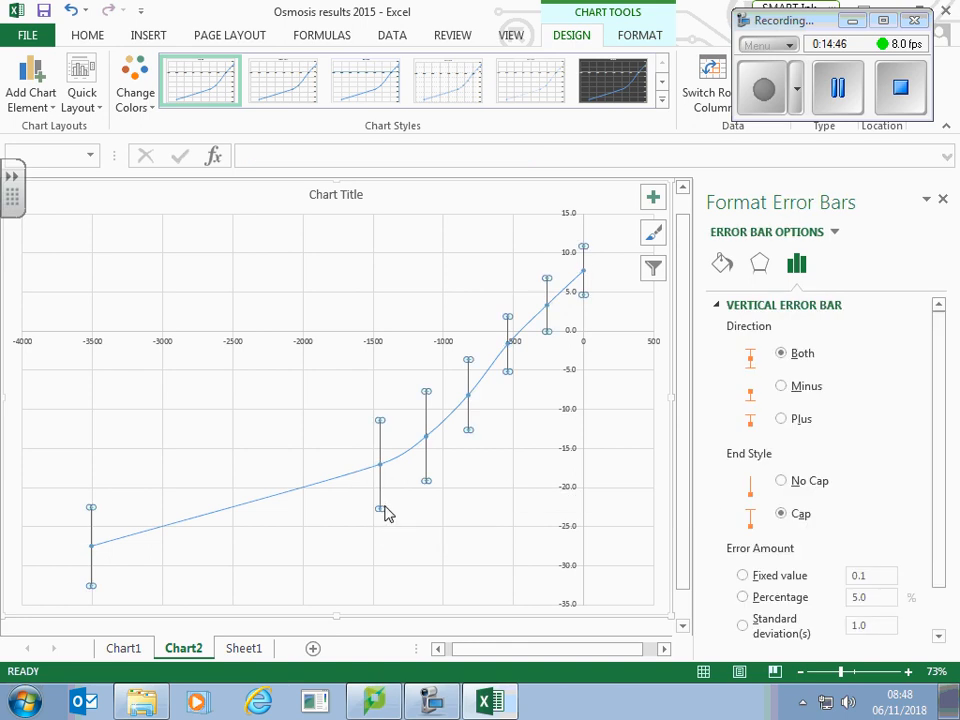
pyautogui.click(724, 266)
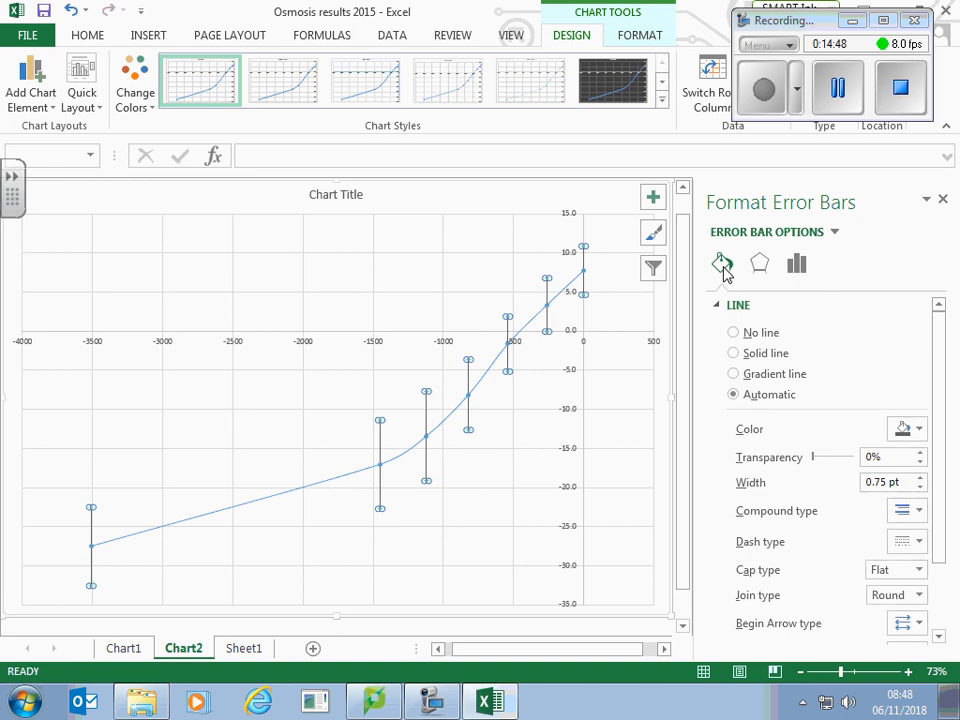
pyautogui.click(921, 432)
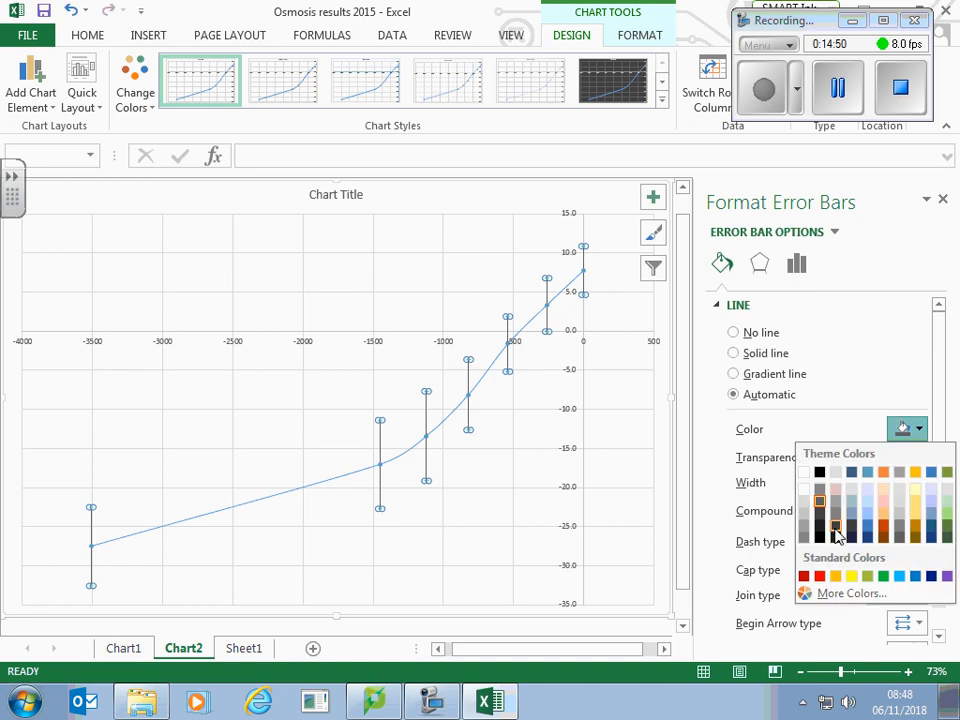
pyautogui.click(820, 577)
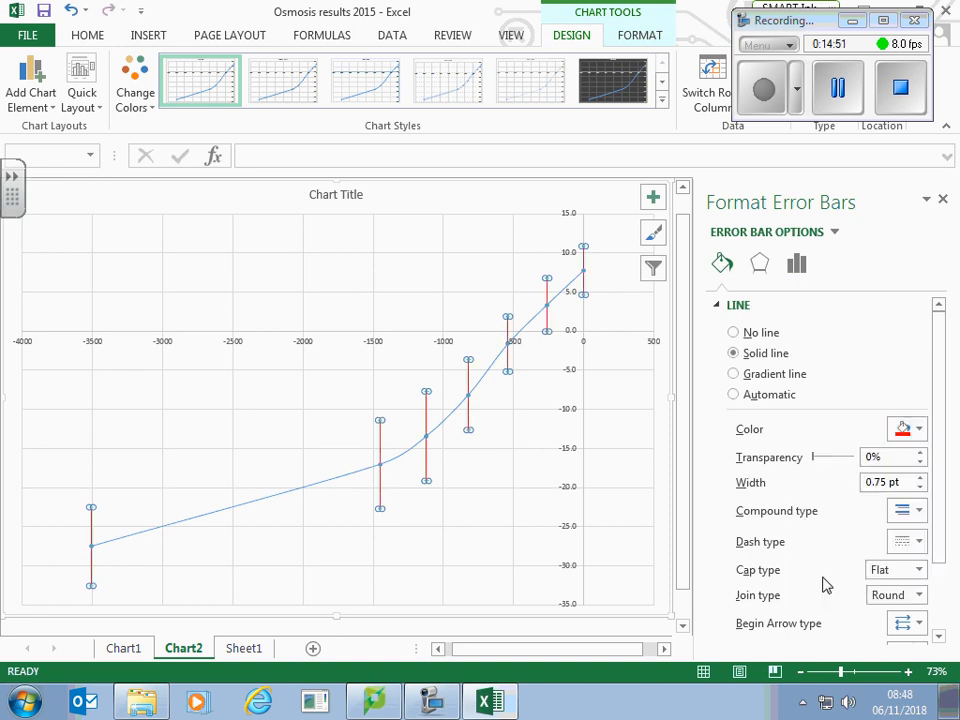
# Step: Set the maximum bound of the chart's horizontal axis to 0
pyautogui.click(624, 543)
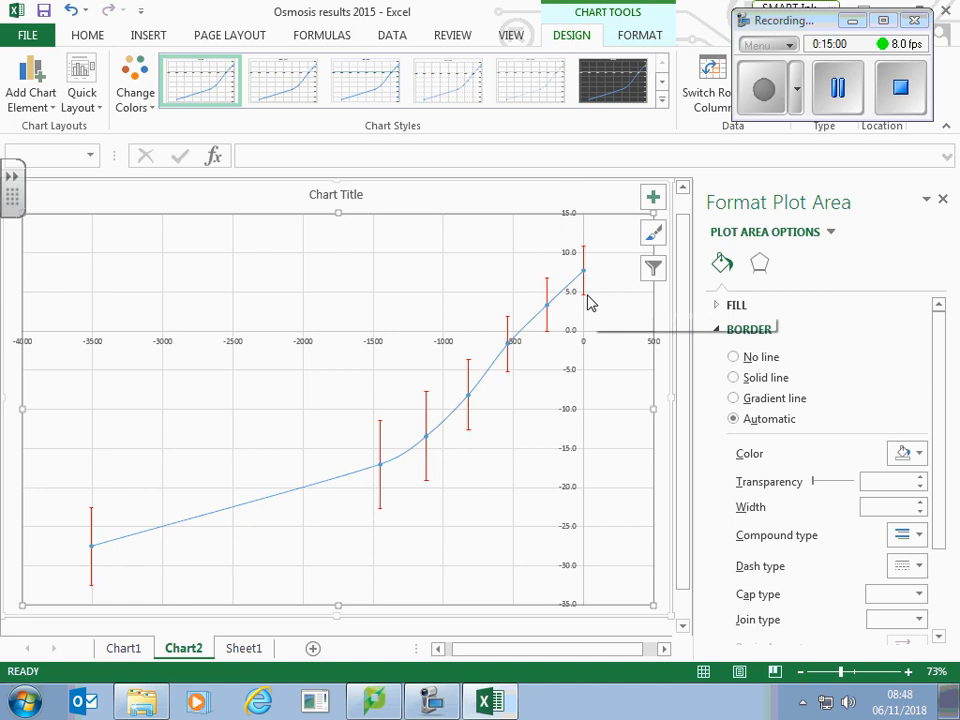
pyautogui.click(650, 344)
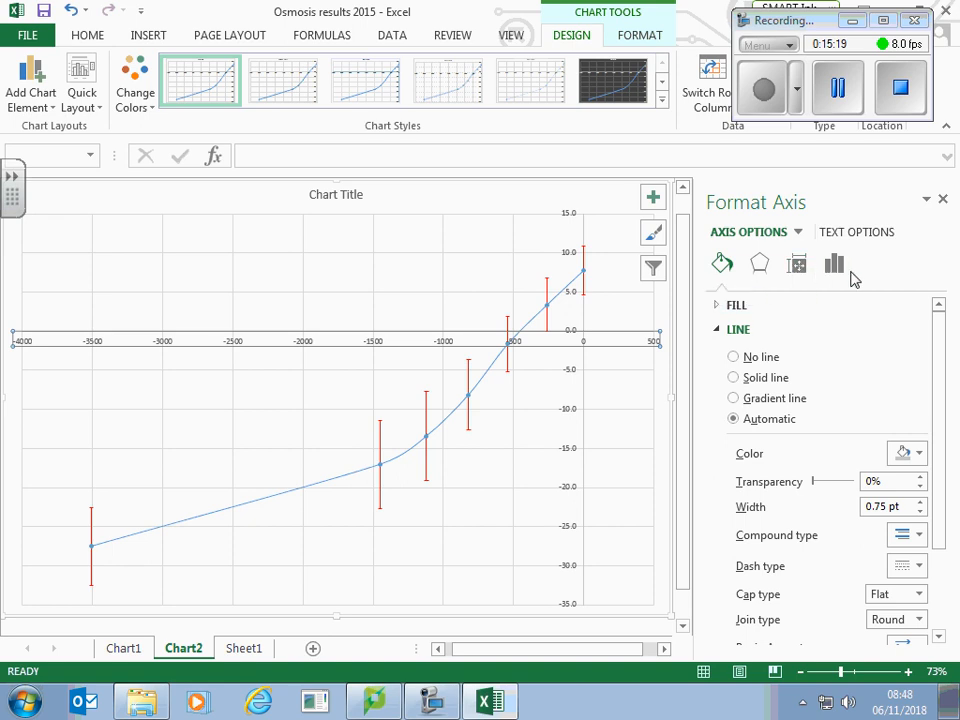
pyautogui.click(798, 266)
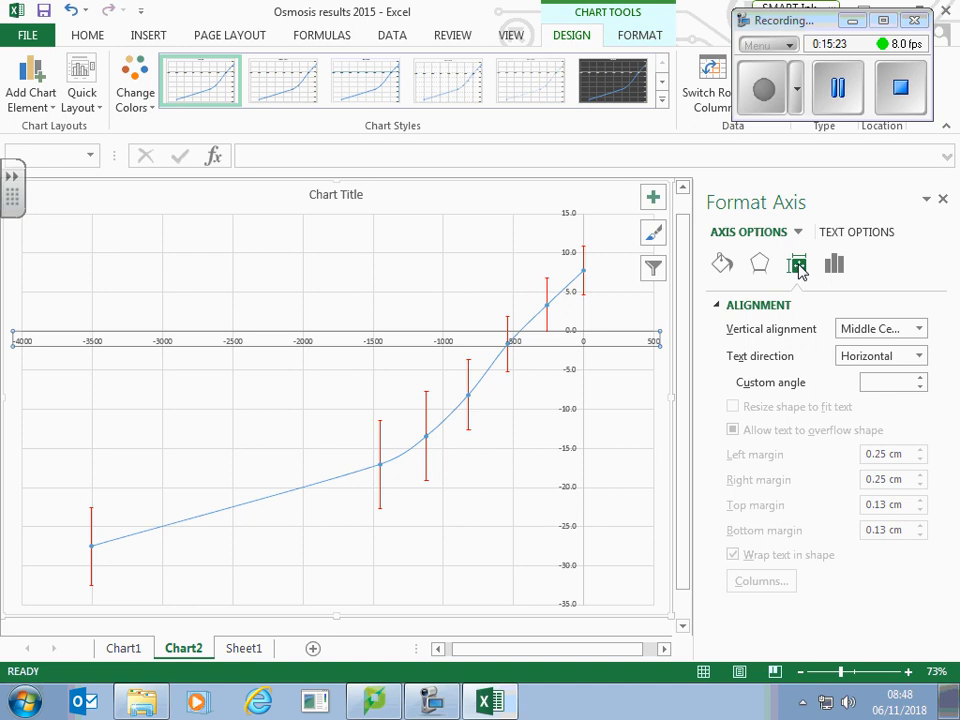
pyautogui.click(836, 266)
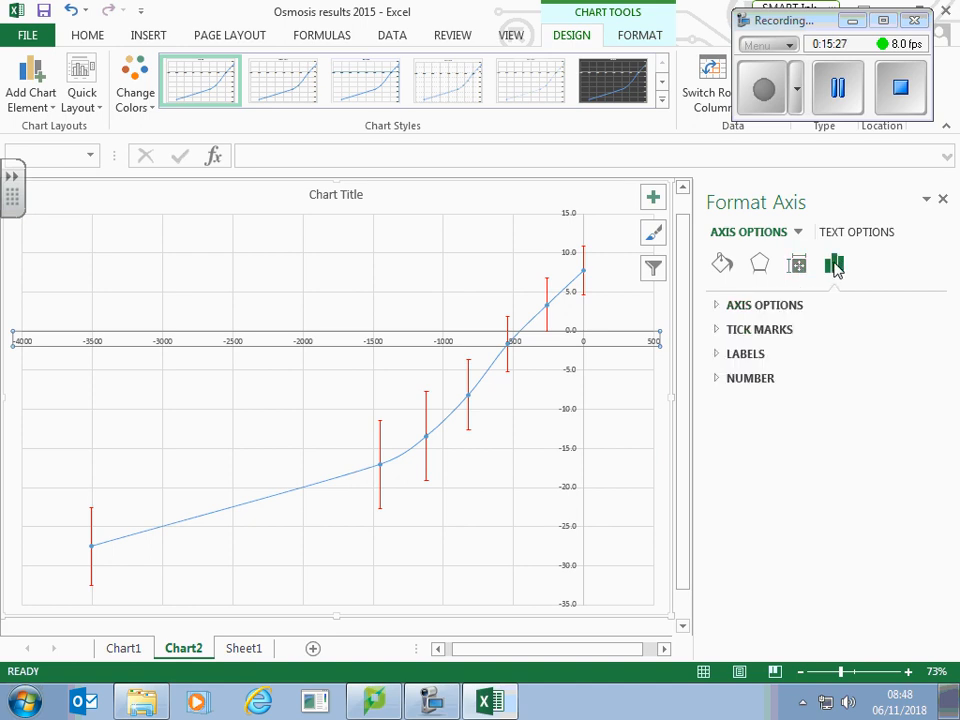
pyautogui.click(799, 310)
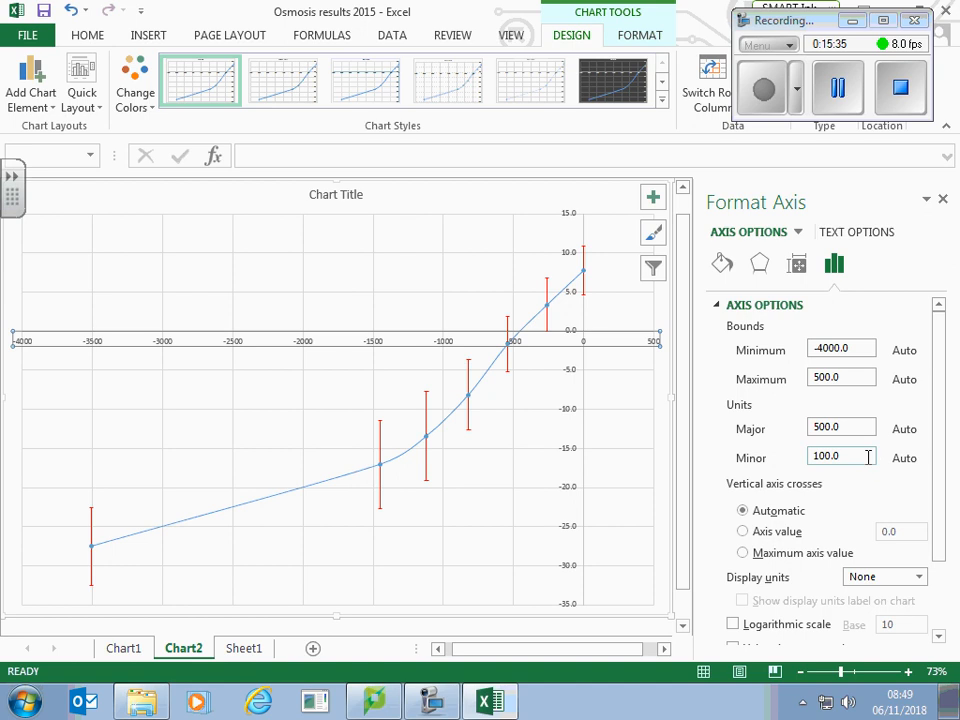
pyautogui.moveTo(854, 379); pyautogui.dragTo(795, 388)
pyautogui.write('0')
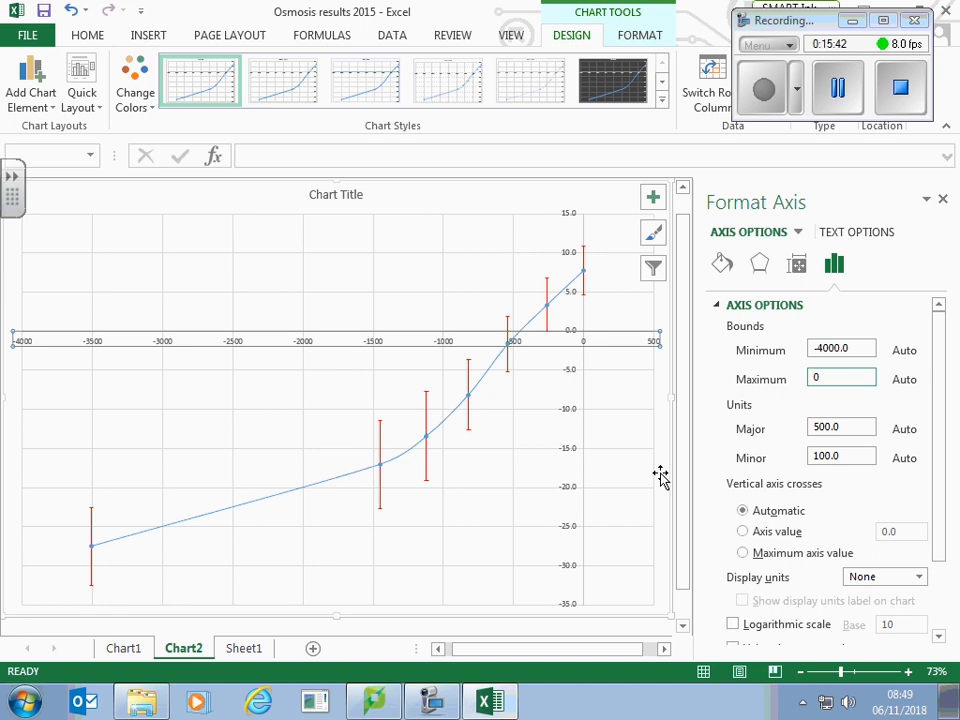
pyautogui.press('Return')
pyautogui.click(618, 497)
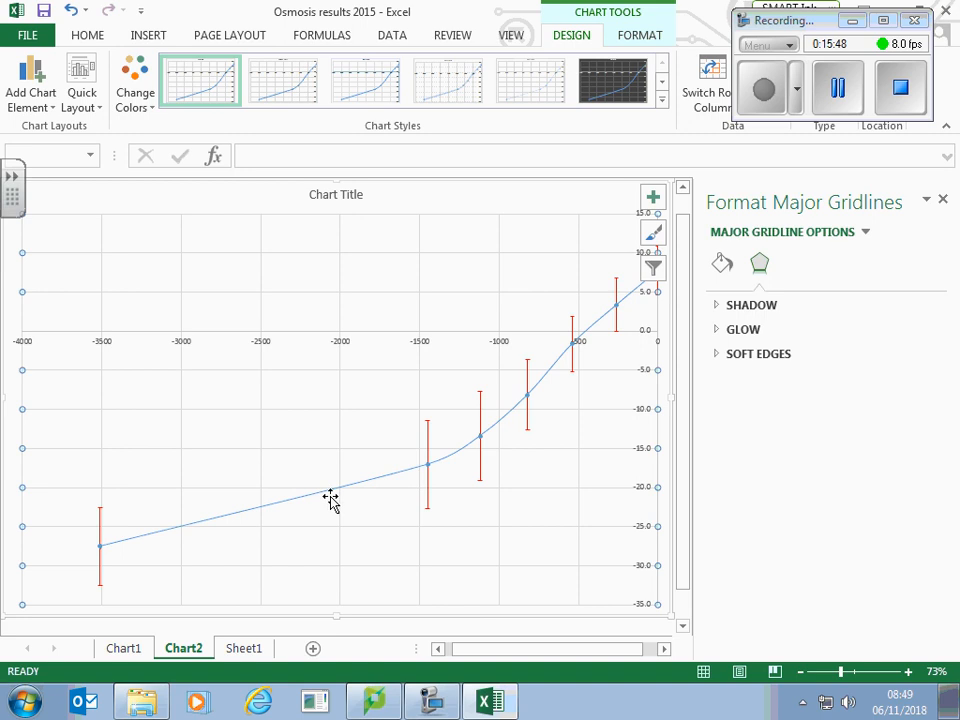
# Step: Format the vertical axis line as solid black with a width of 1 pt
pyautogui.click(660, 328)
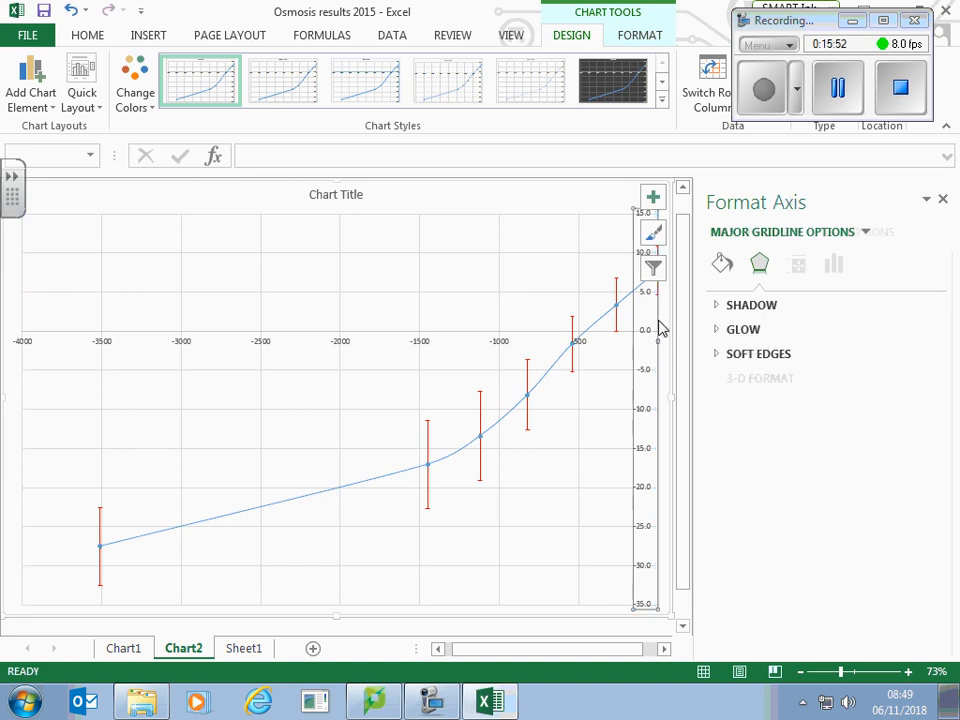
pyautogui.click(721, 266)
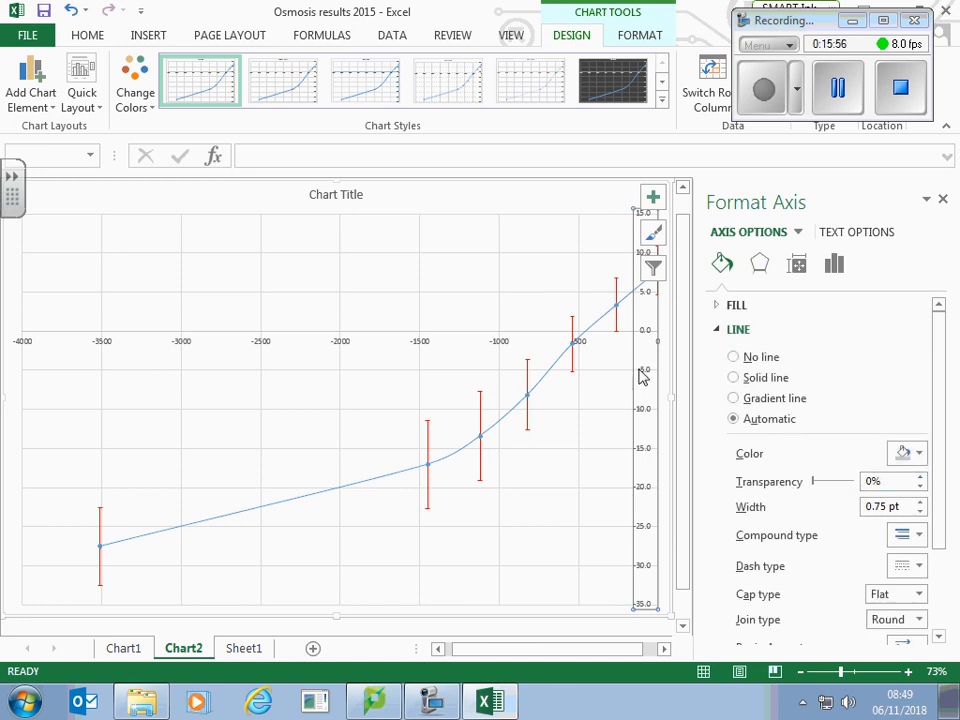
pyautogui.click(918, 454)
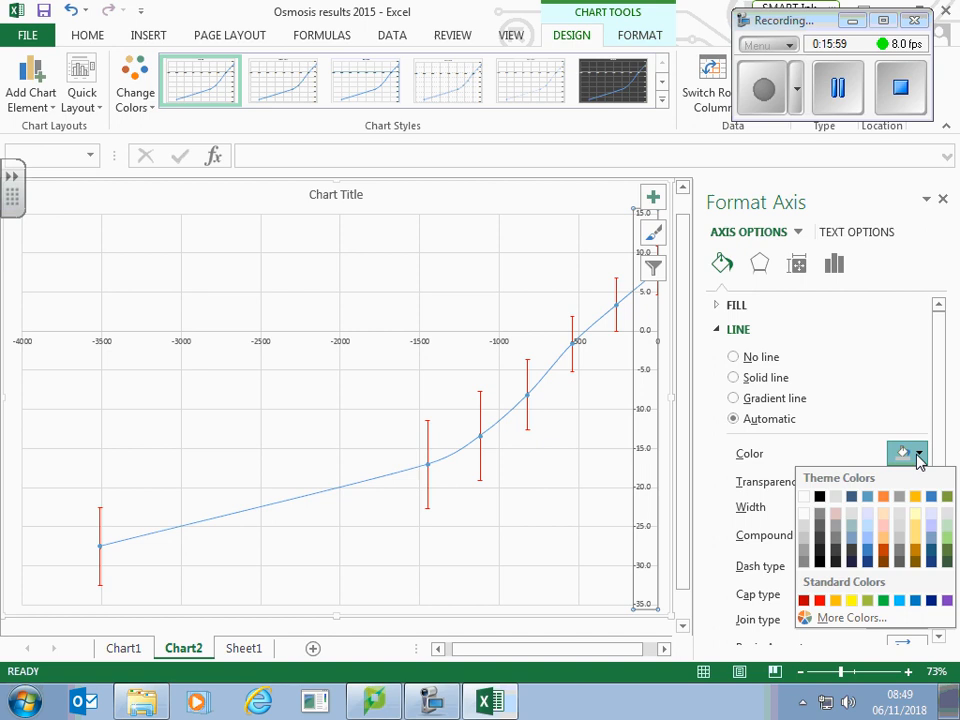
pyautogui.click(819, 498)
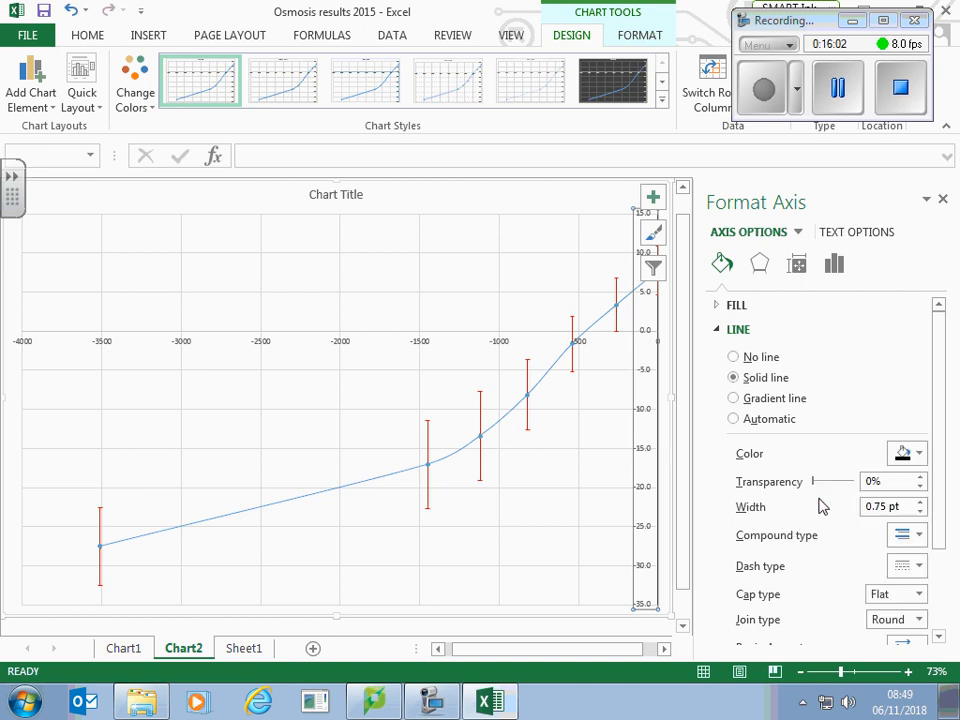
pyautogui.click(560, 527)
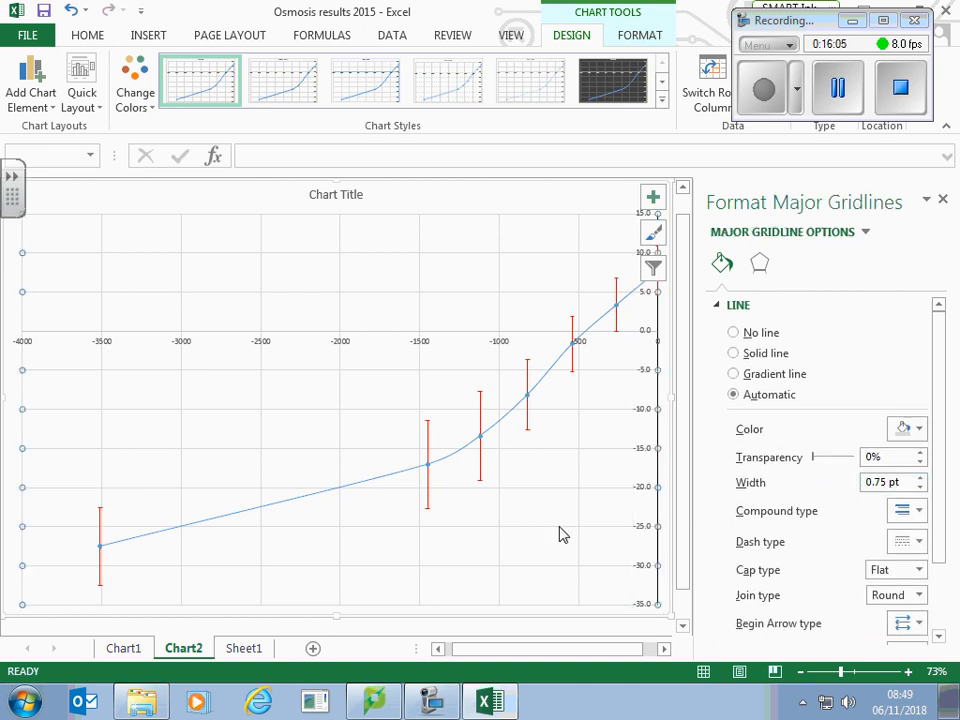
# Step: Colour the horizontal axis line black and increase its width by one increment
pyautogui.click(376, 333)
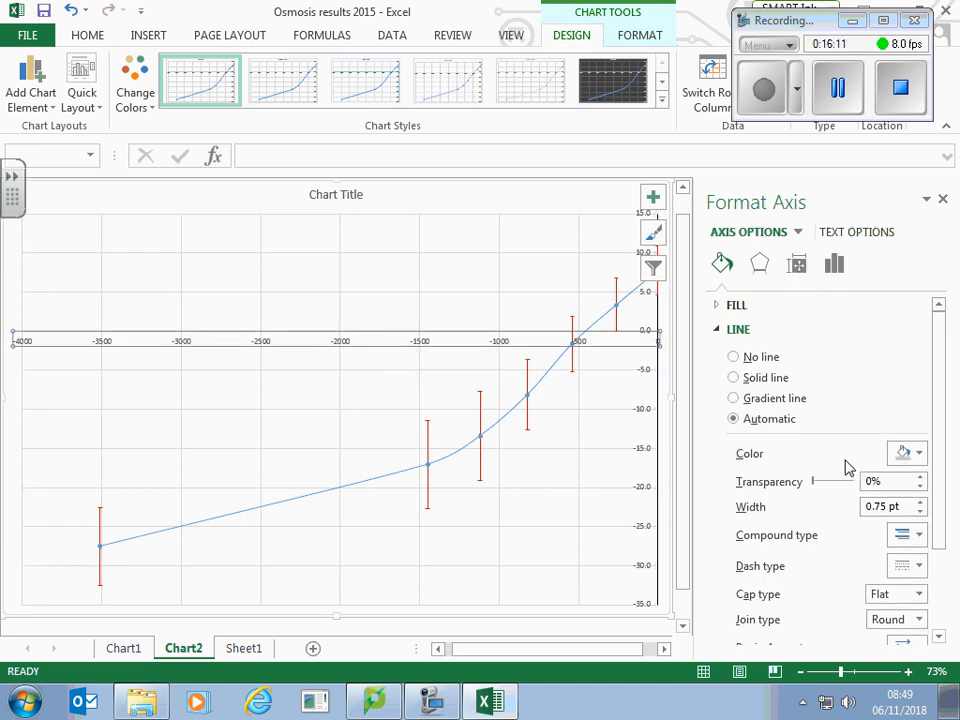
pyautogui.click(920, 454)
pyautogui.click(820, 497)
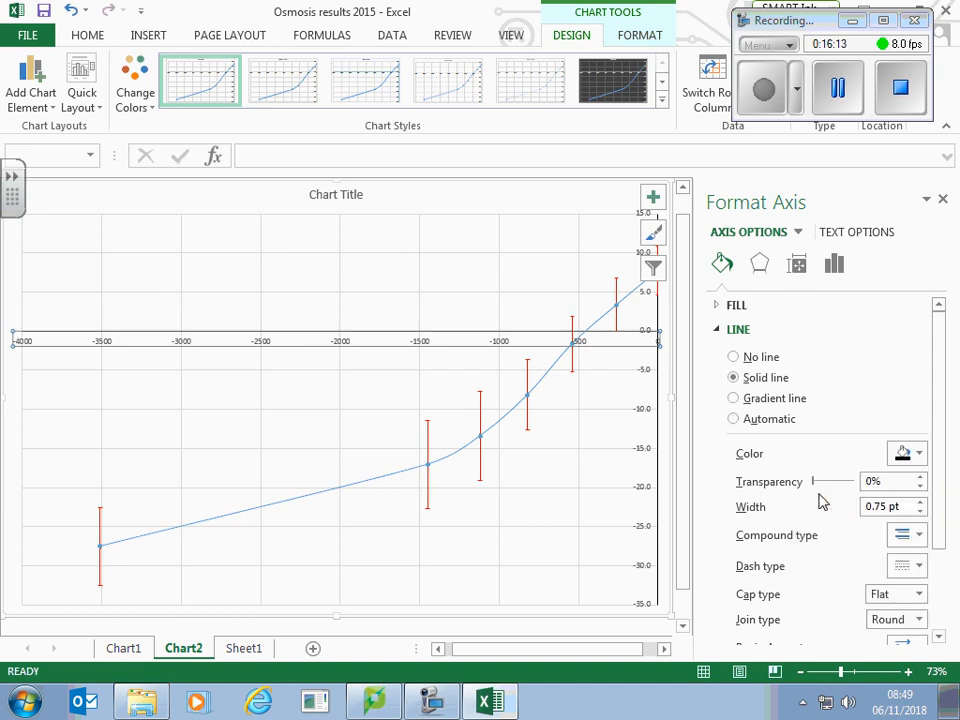
pyautogui.click(920, 503)
pyautogui.click(534, 557)
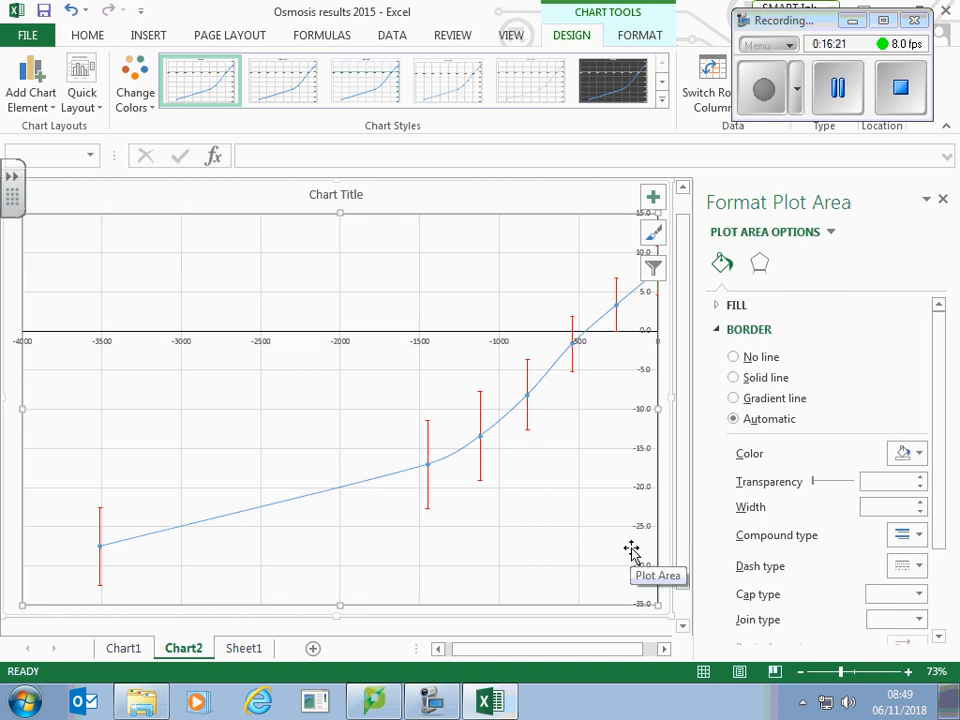
# Step: Add primary minor horizontal and primary minor vertical gridlines to the chart
pyautogui.click(345, 194)
pyautogui.click(40, 84)
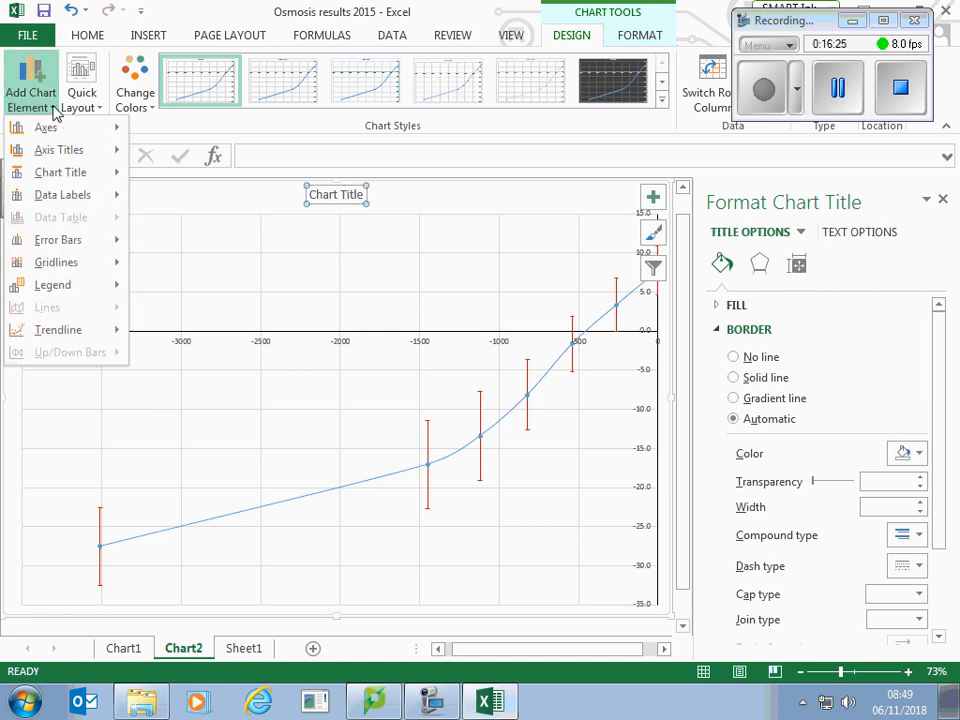
pyautogui.moveTo(60, 262)
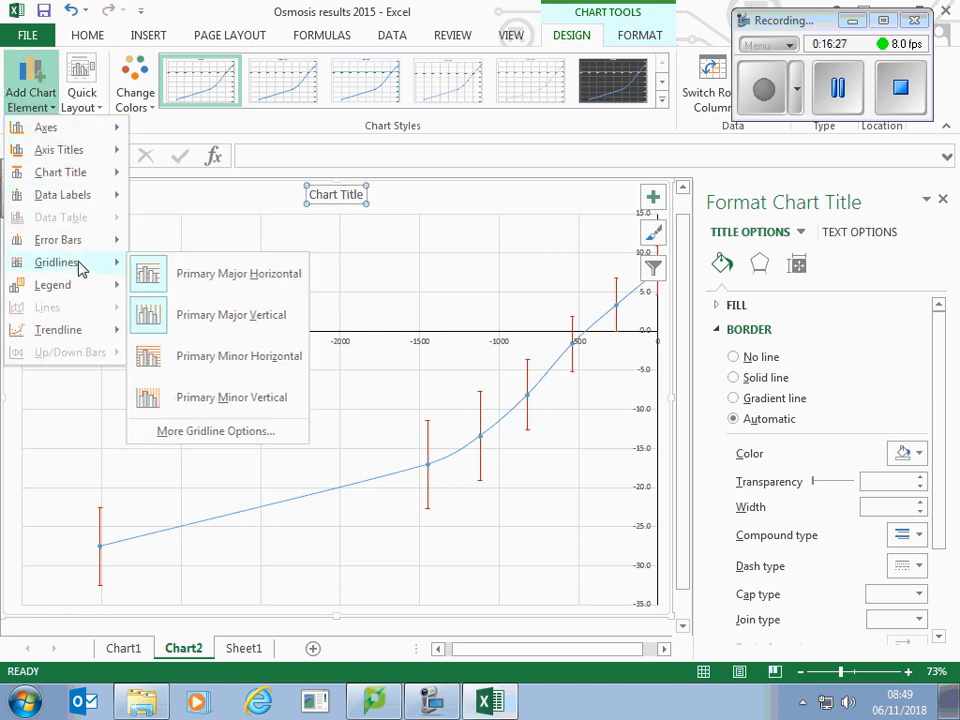
pyautogui.click(226, 364)
pyautogui.click(38, 88)
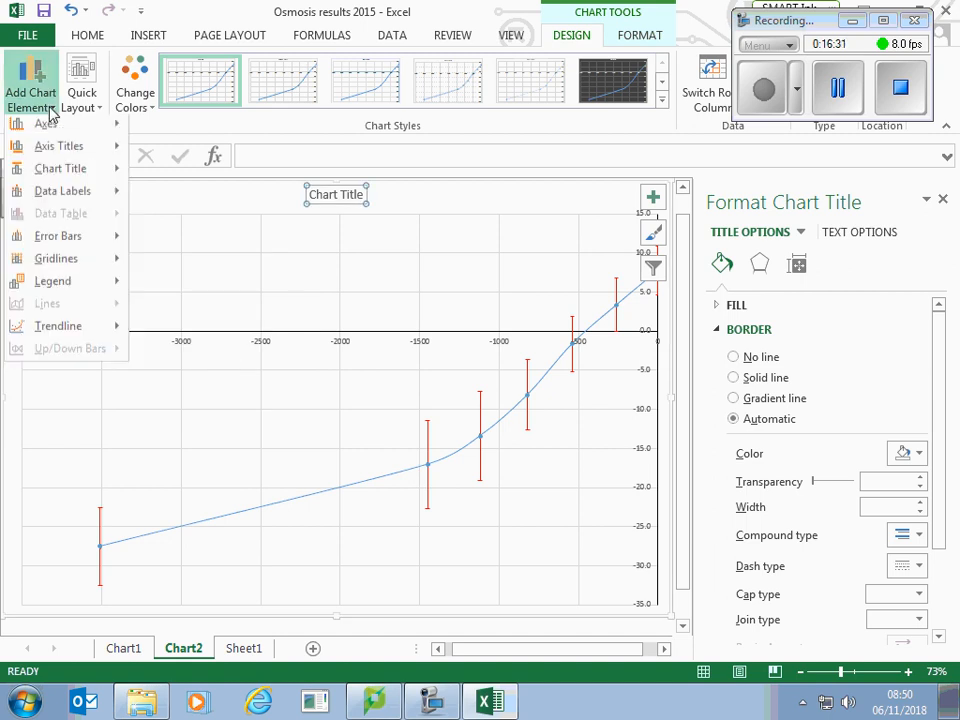
pyautogui.moveTo(62, 273)
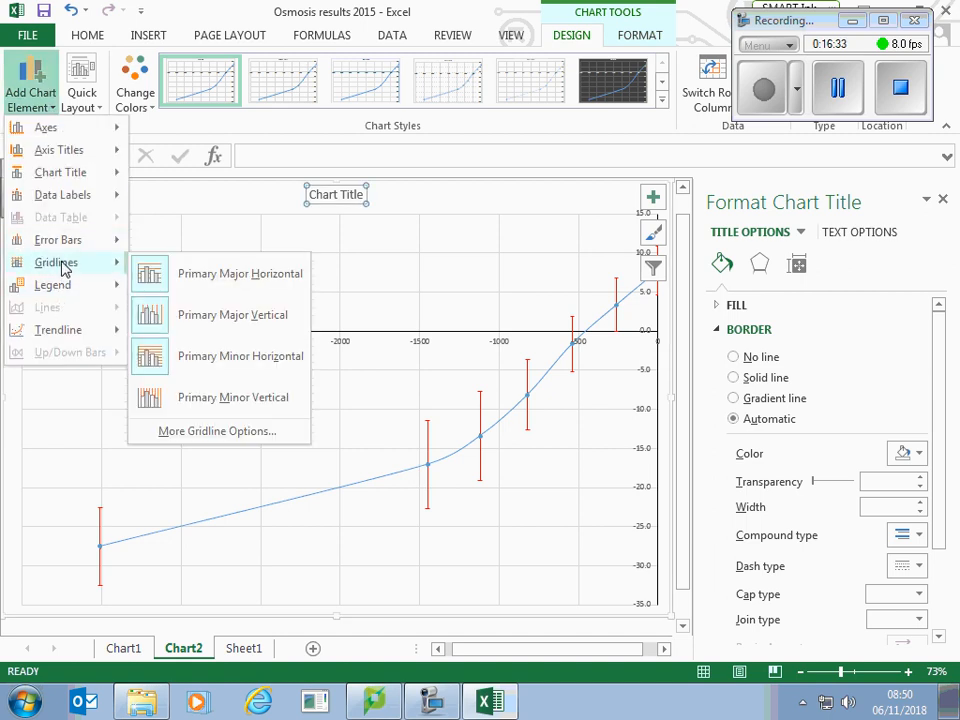
pyautogui.click(237, 398)
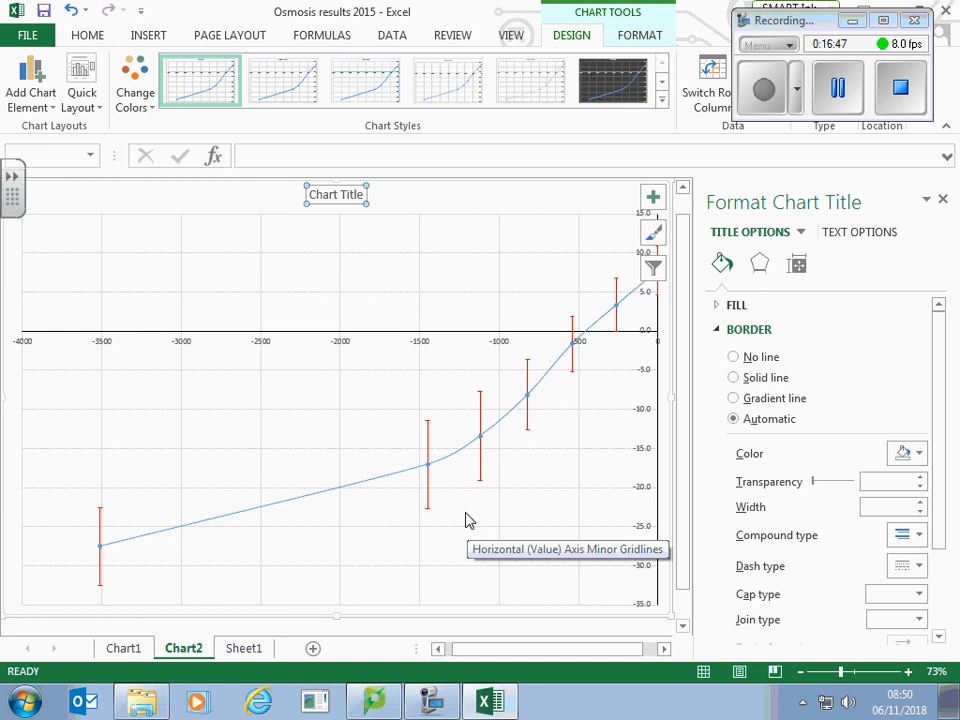
# Step: Add a primary horizontal axis title and place it just below the horizontal axis labels
pyautogui.click(56, 112)
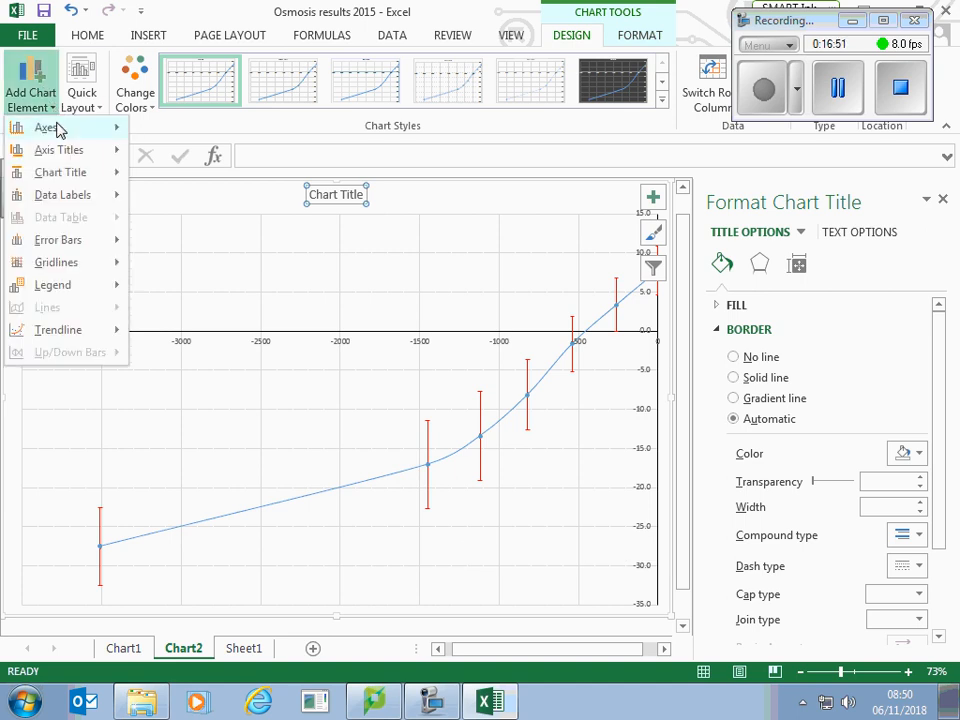
pyautogui.moveTo(99, 154)
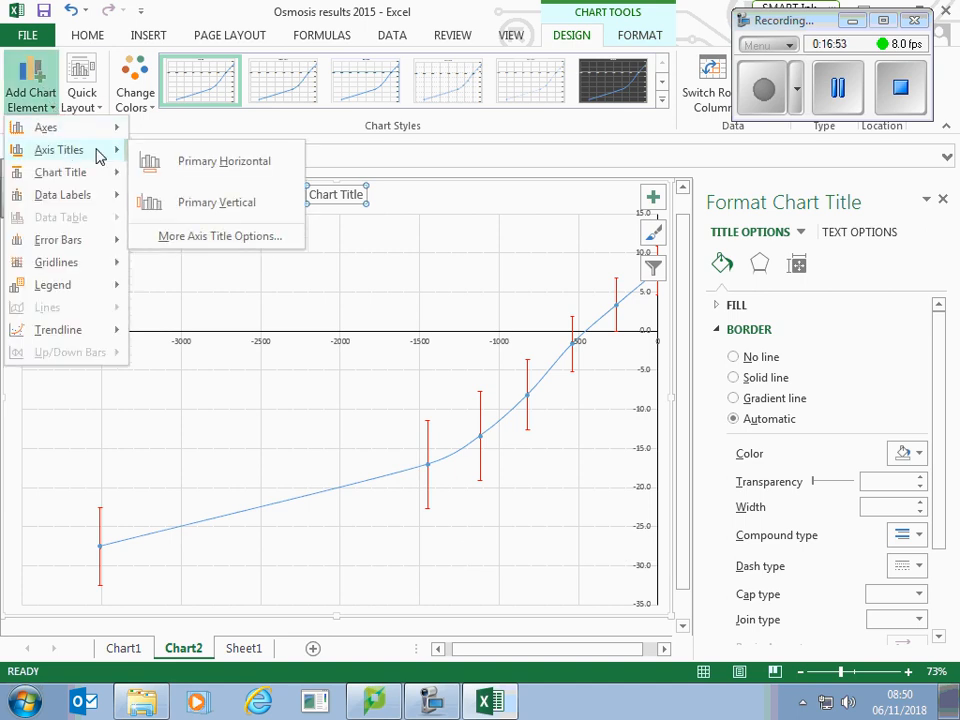
pyautogui.click(185, 165)
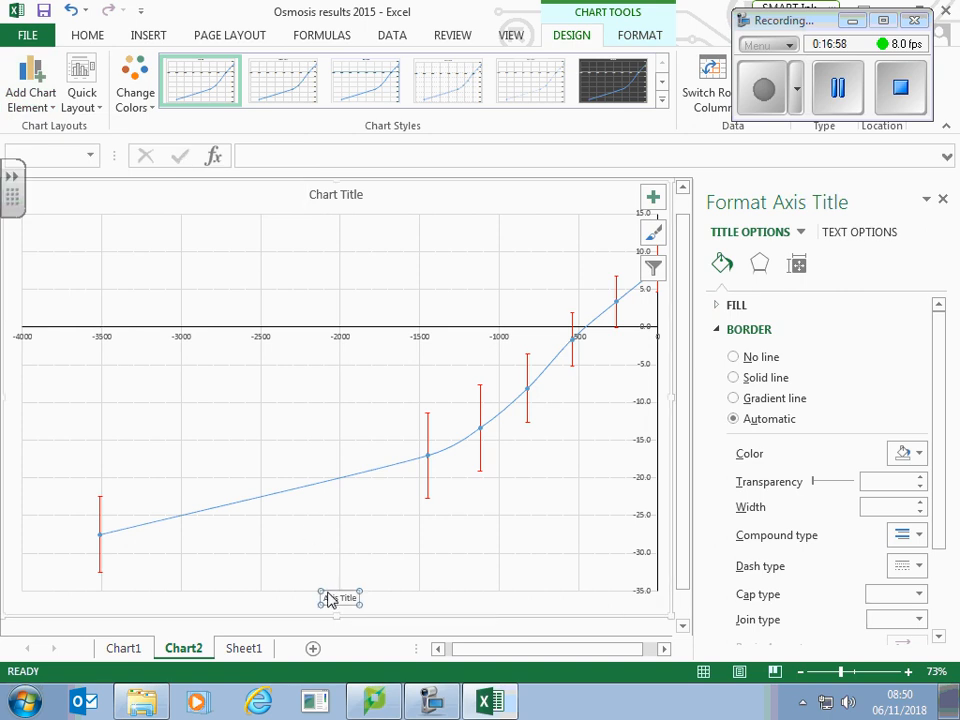
pyautogui.moveTo(328, 593); pyautogui.dragTo(289, 362)
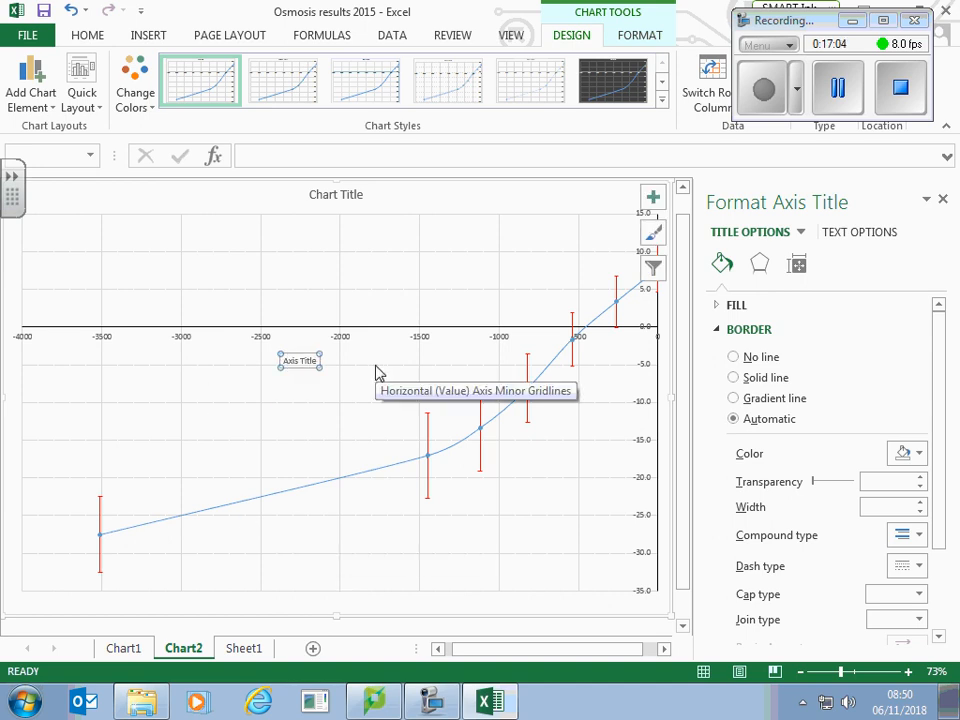
# Step: Add a primary vertical axis title and try to move it across to the vertical axis at x = 0
pyautogui.click(54, 108)
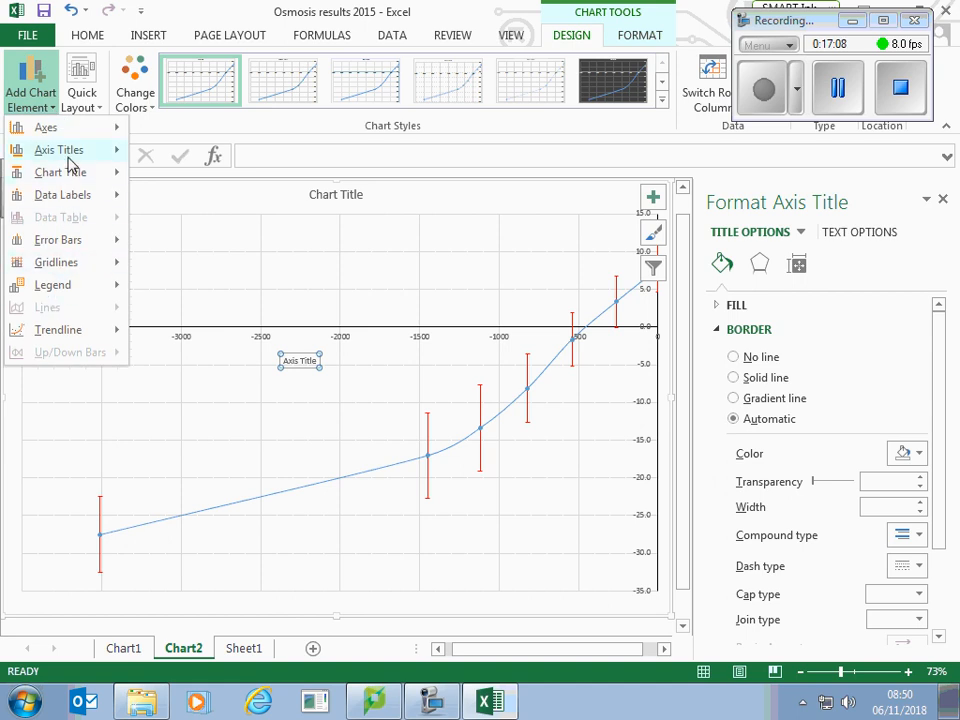
pyautogui.moveTo(68, 155)
pyautogui.click(195, 199)
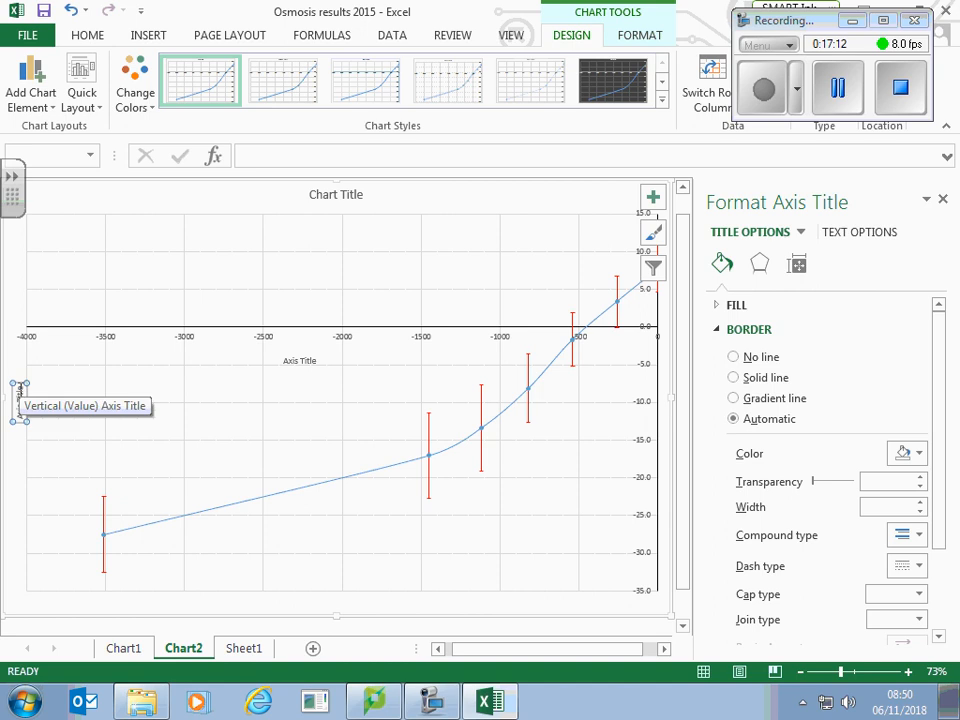
pyautogui.moveTo(20, 388); pyautogui.dragTo(197, 401)
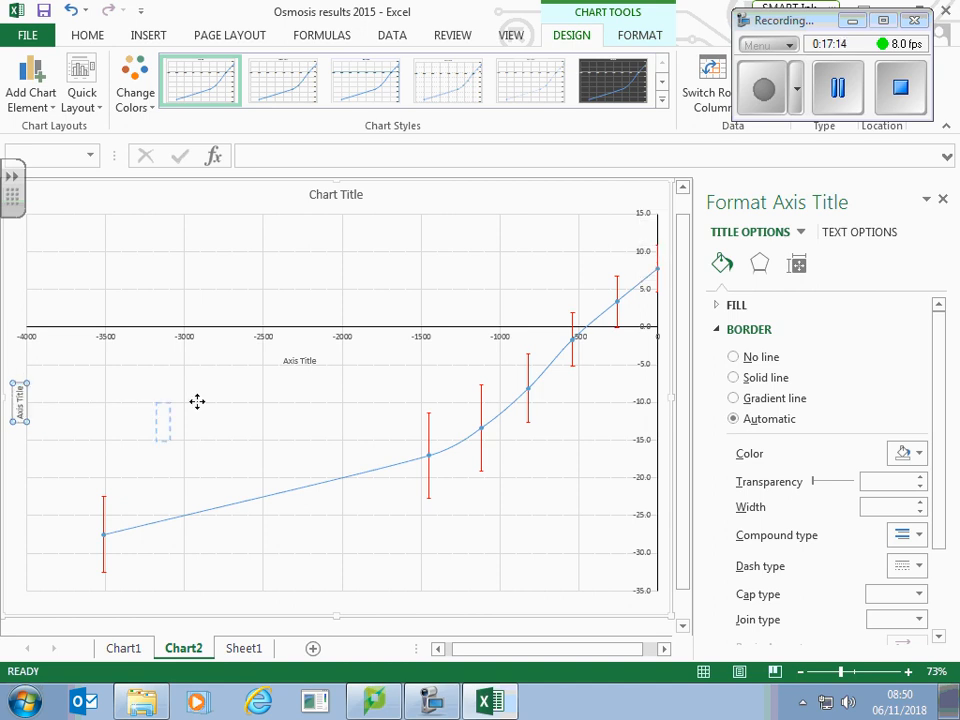
pyautogui.moveTo(599, 393); pyautogui.dragTo(675, 364)
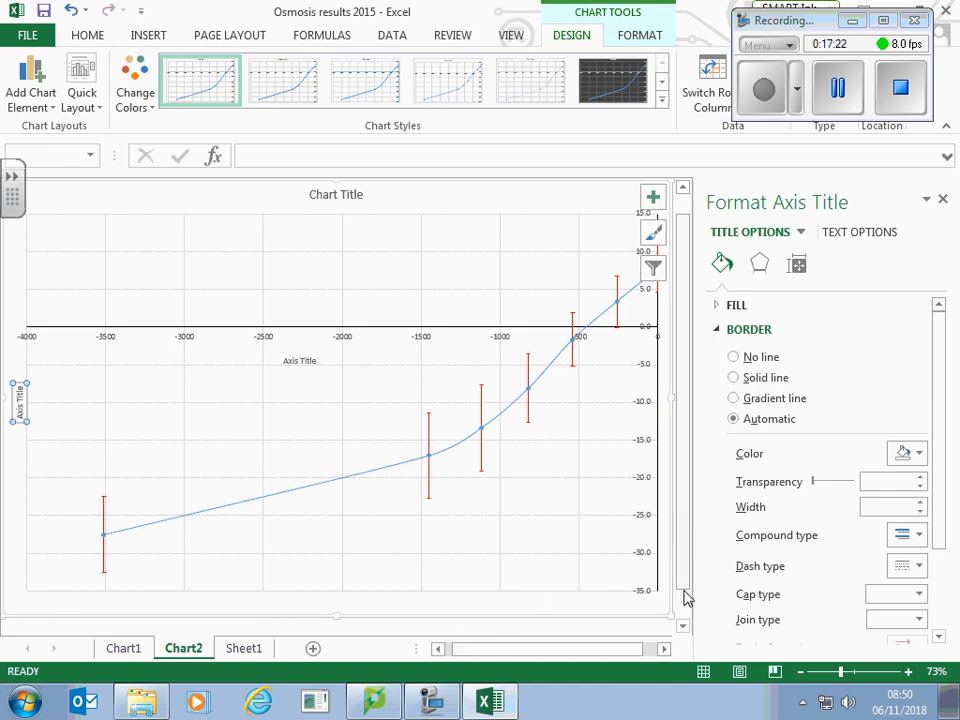
# Step: Narrow the plot area from its right edge and move the vertical axis title into the space beside the vertical axis
pyautogui.click(447, 595)
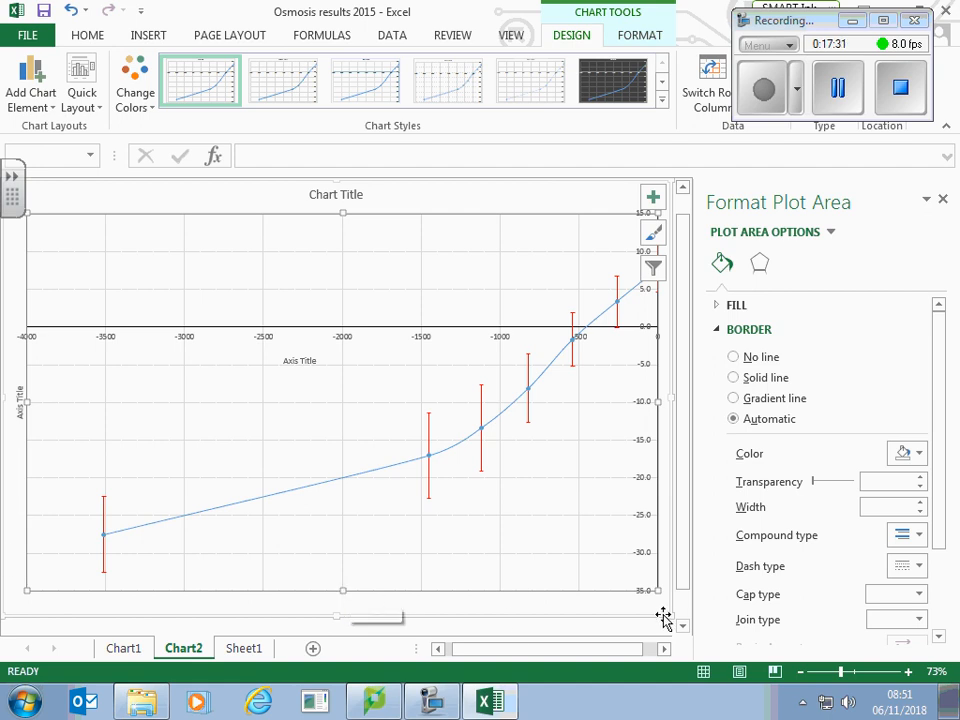
pyautogui.moveTo(660, 593); pyautogui.dragTo(633, 593)
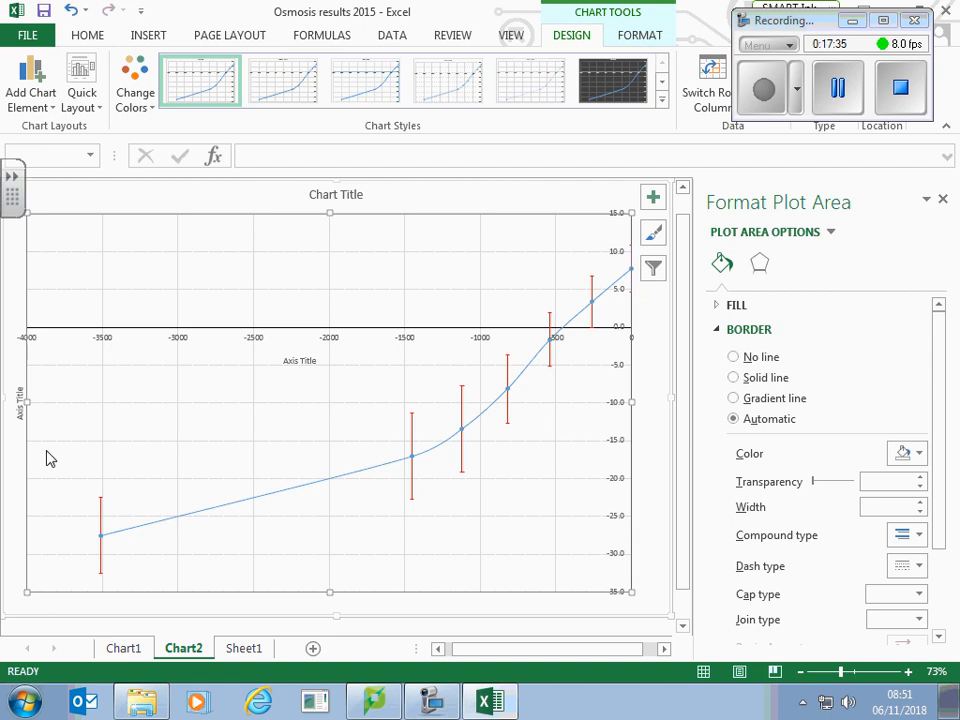
pyautogui.click(16, 420)
pyautogui.moveTo(16, 420); pyautogui.dragTo(648, 400)
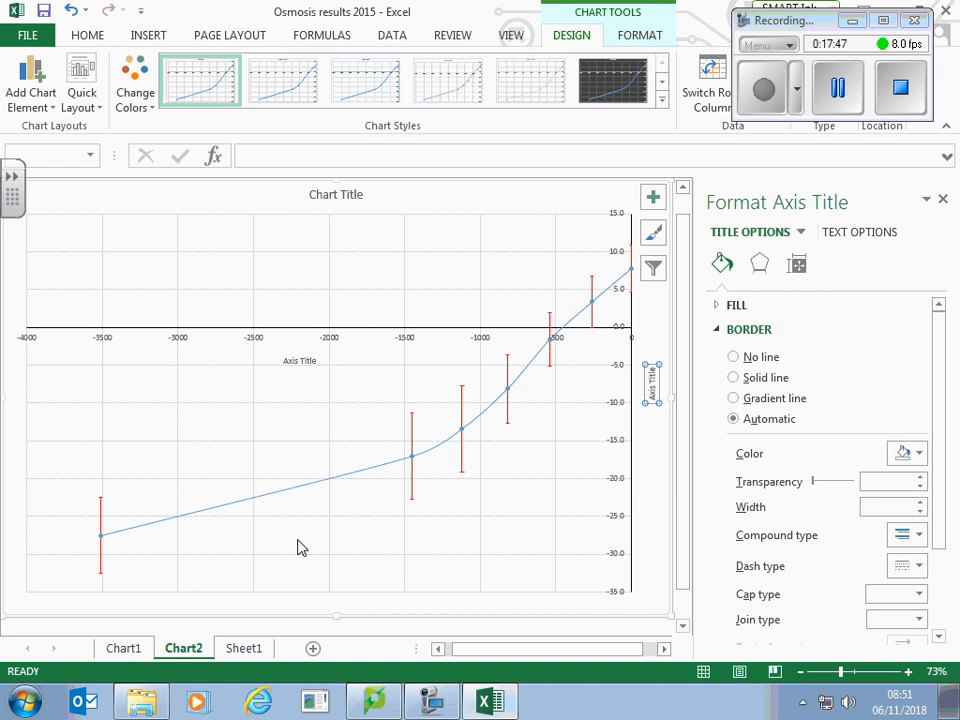
pyautogui.click(651, 578)
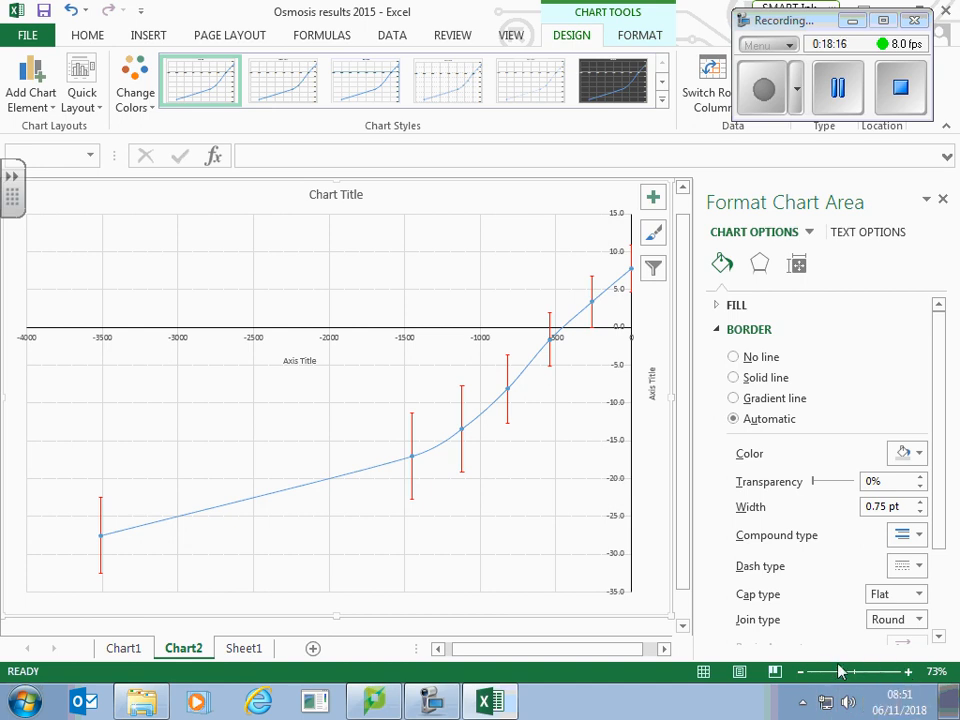
# Step: Enlarge the chart to 120% and capture a Snipping Tool snip of the region where the curve crosses the horizontal axis
pyautogui.click(909, 673)
pyautogui.click(909, 673)
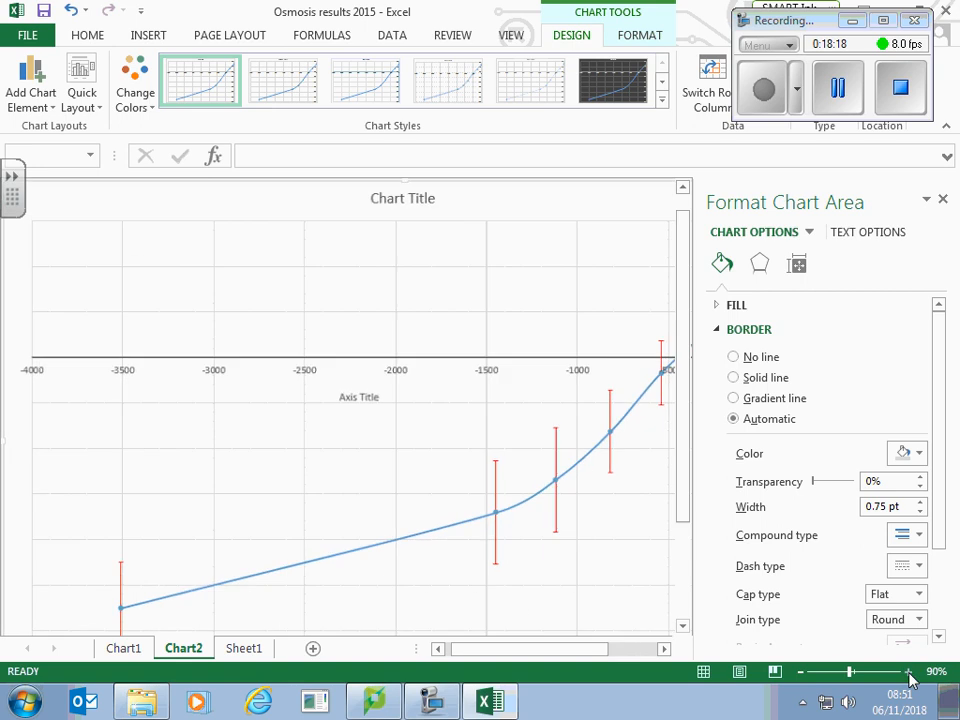
pyautogui.click(909, 673)
pyautogui.moveTo(576, 652); pyautogui.dragTo(650, 659)
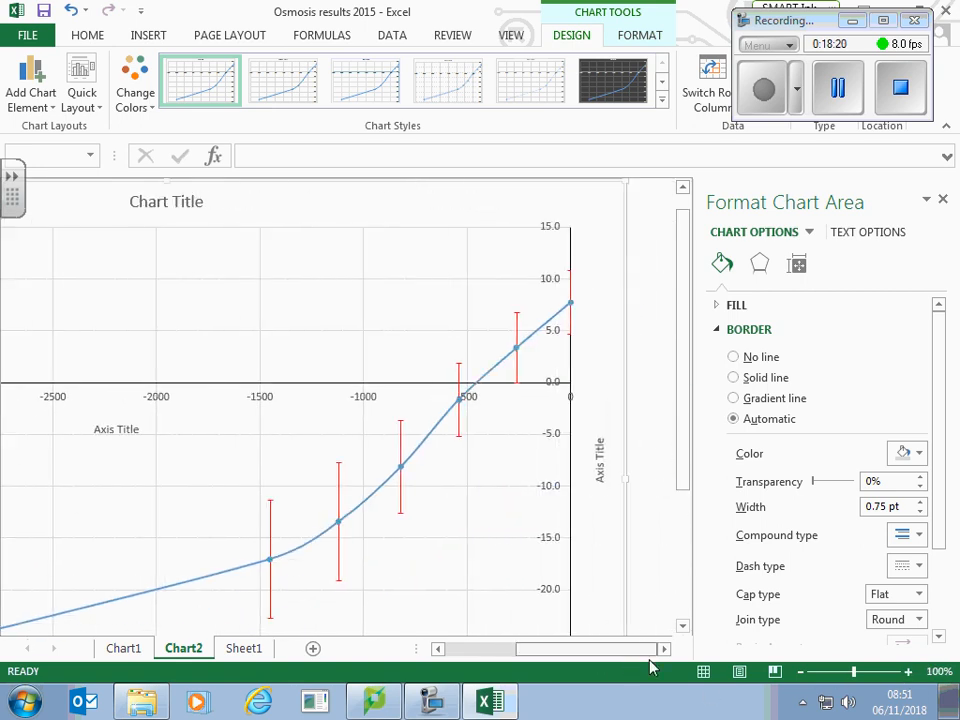
pyautogui.click(908, 672)
pyautogui.click(909, 673)
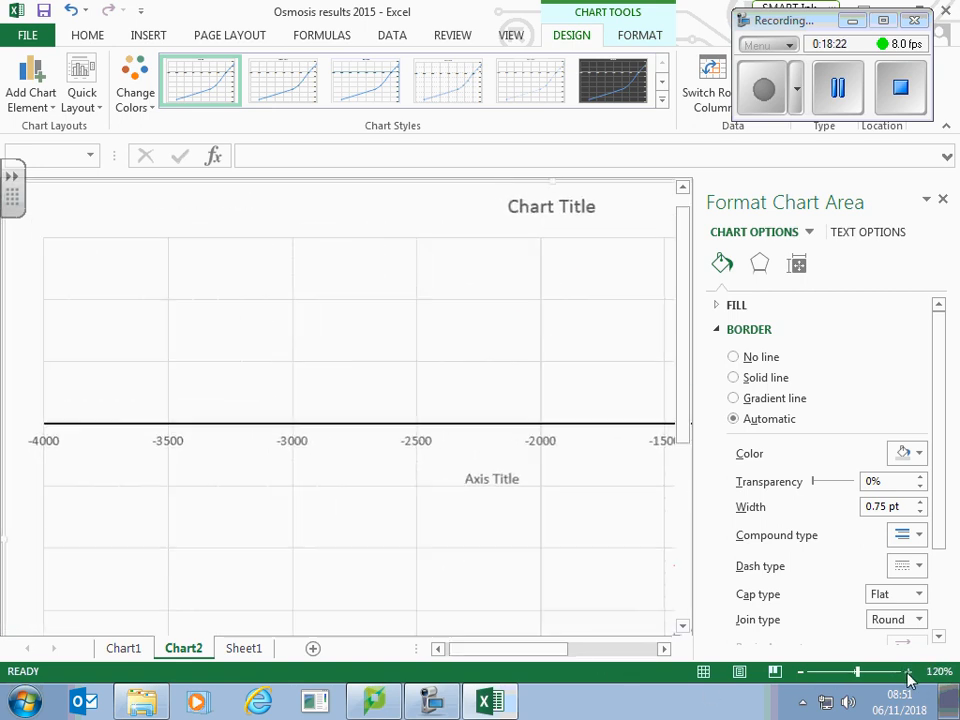
pyautogui.moveTo(542, 652); pyautogui.dragTo(636, 664)
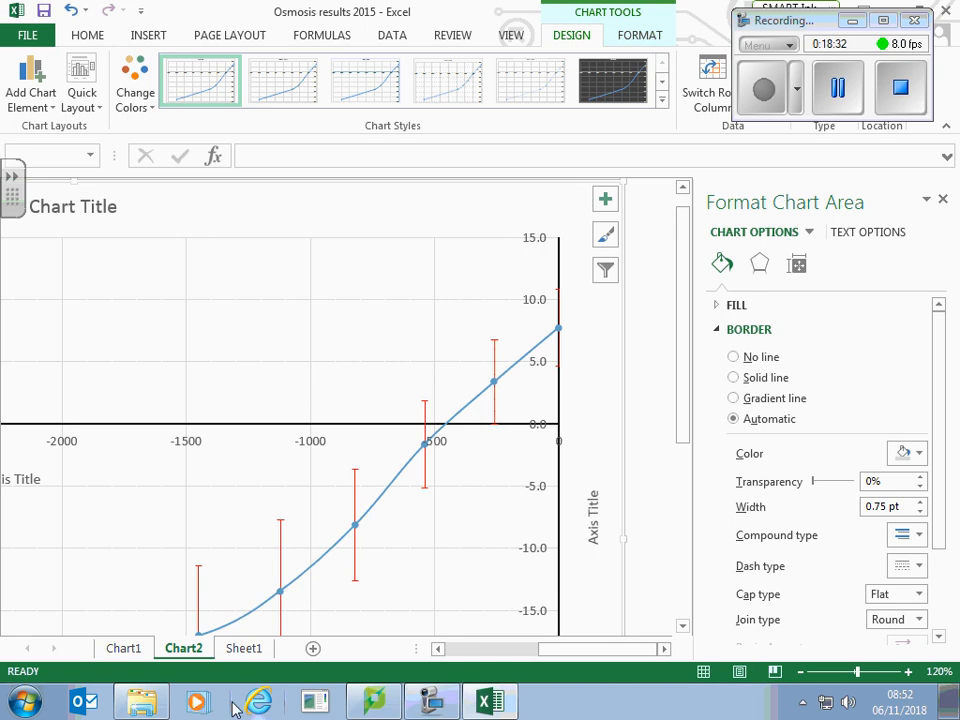
pyautogui.click(22, 703)
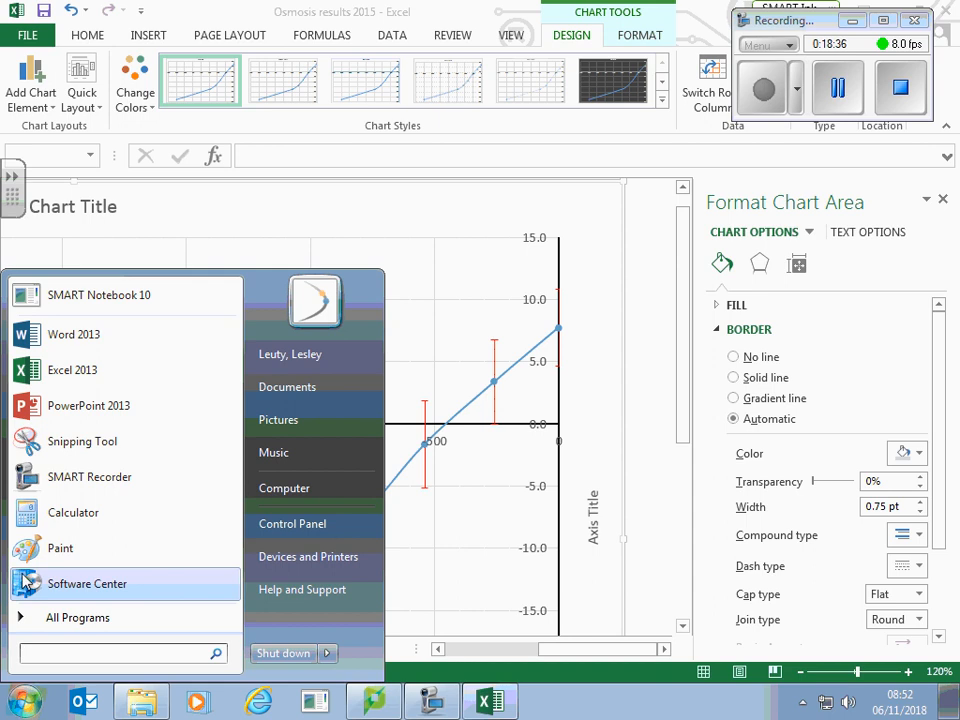
pyautogui.click(64, 452)
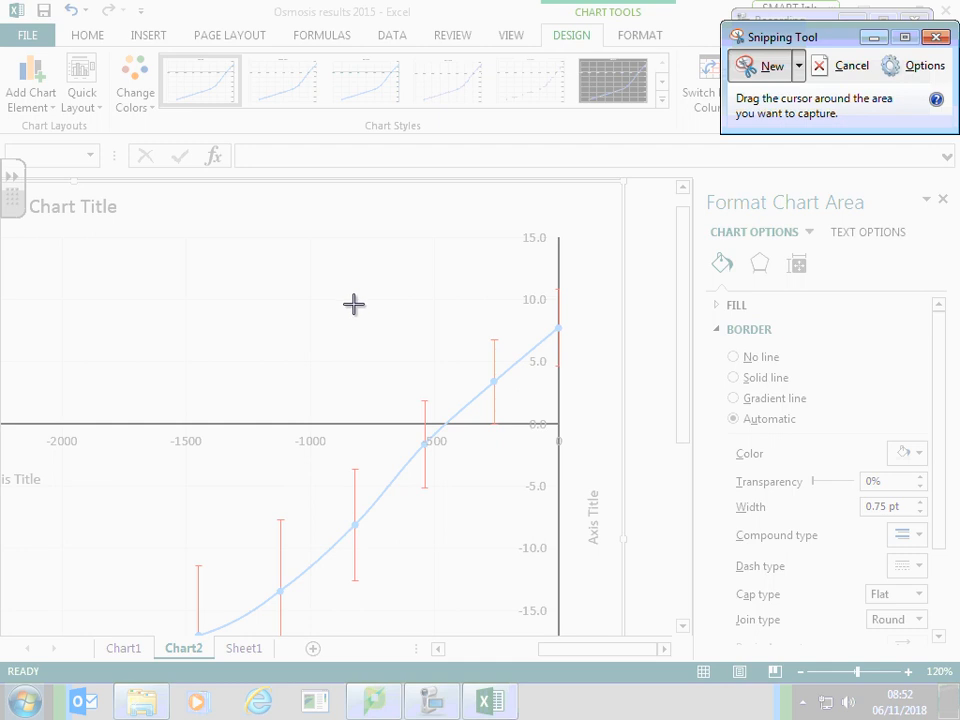
pyautogui.moveTo(355, 299); pyautogui.dragTo(529, 514)
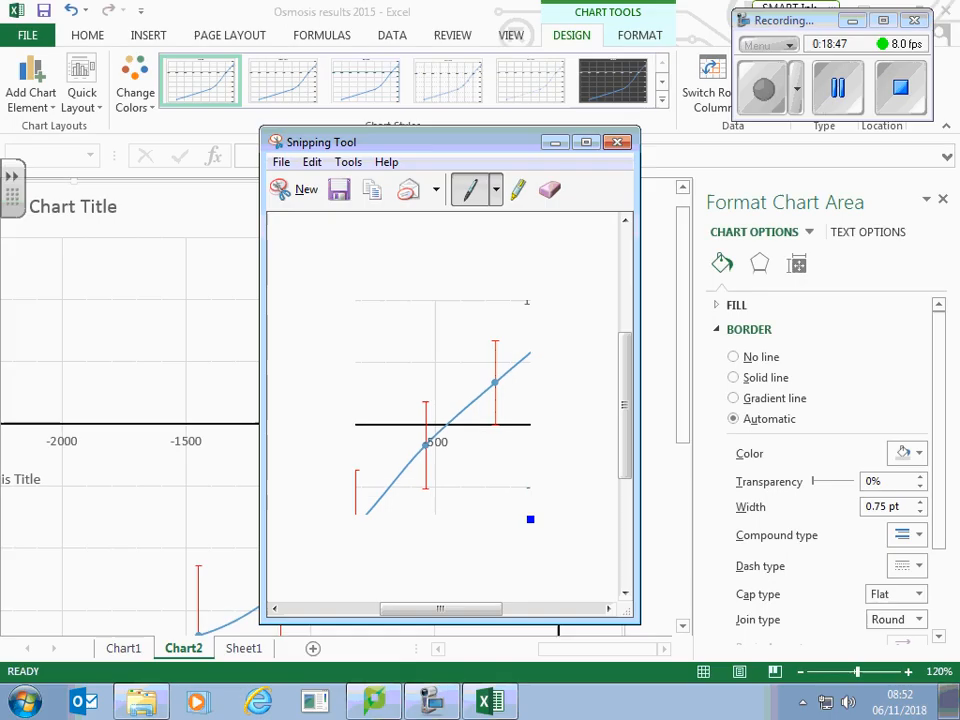
# Step: Create a blank document in Word 2013 and paste the captured chart snip into it
pyautogui.click(24, 700)
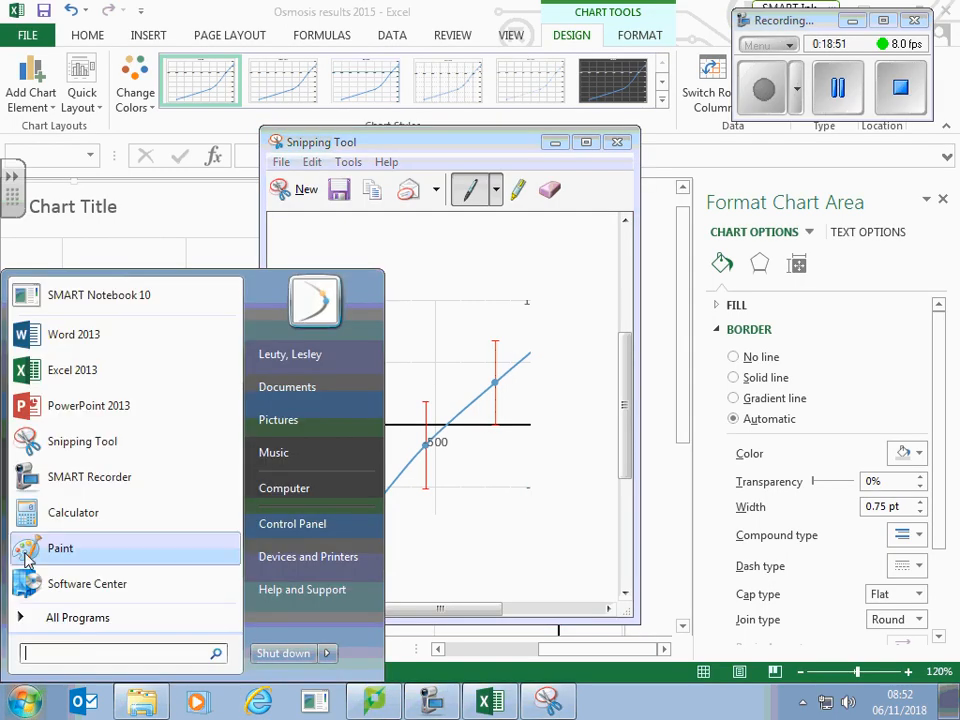
pyautogui.click(55, 343)
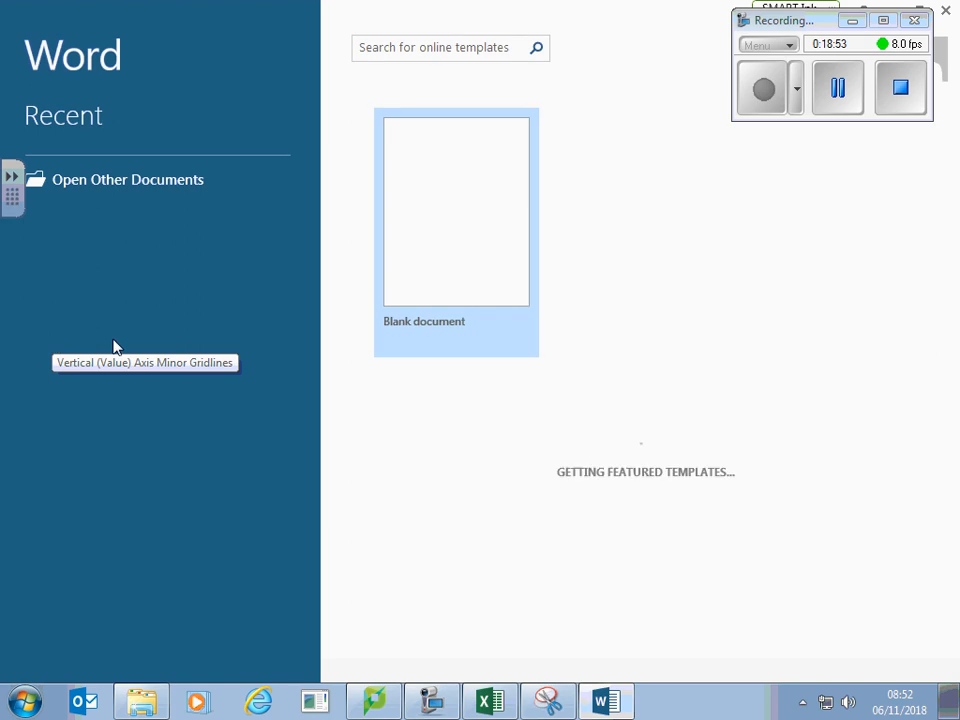
pyautogui.click(454, 254)
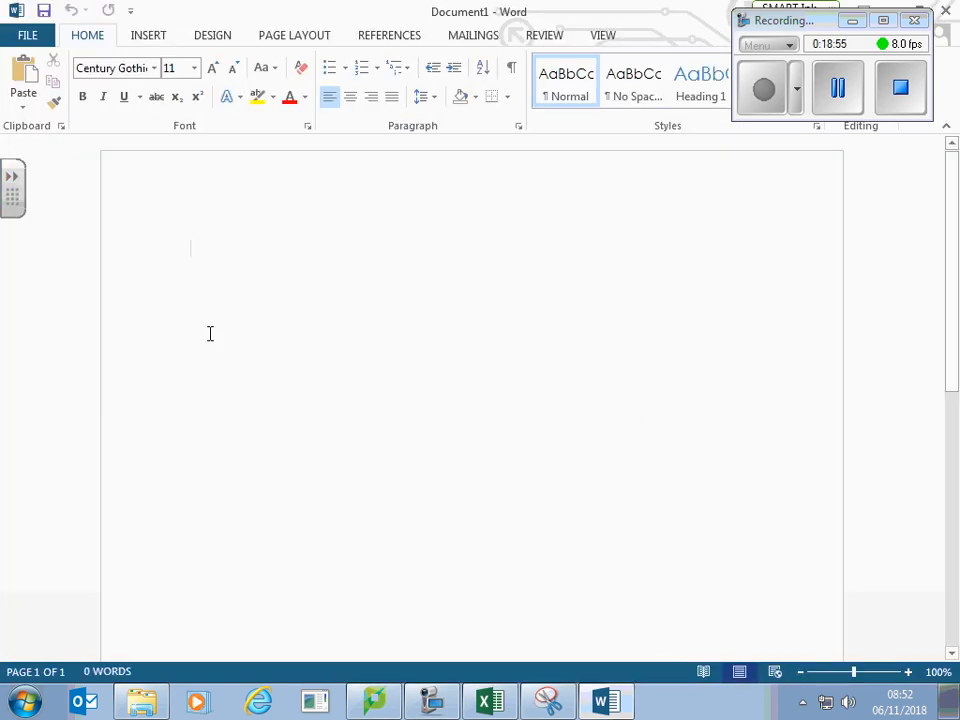
pyautogui.click(24, 74)
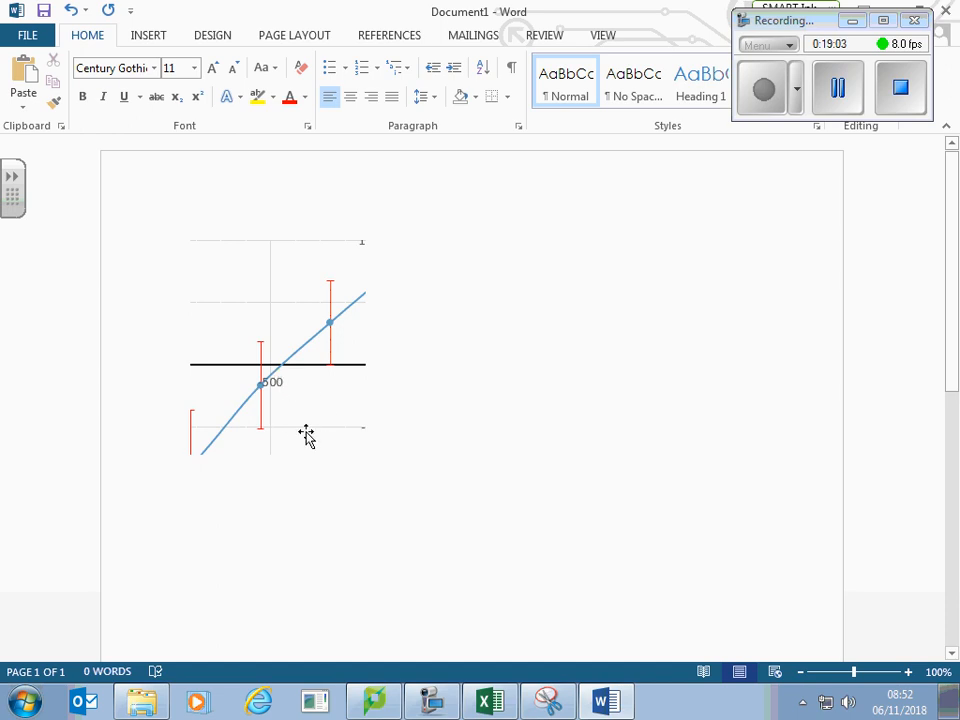
# Step: Add a black border around the pasted chart snip
pyautogui.click(306, 435)
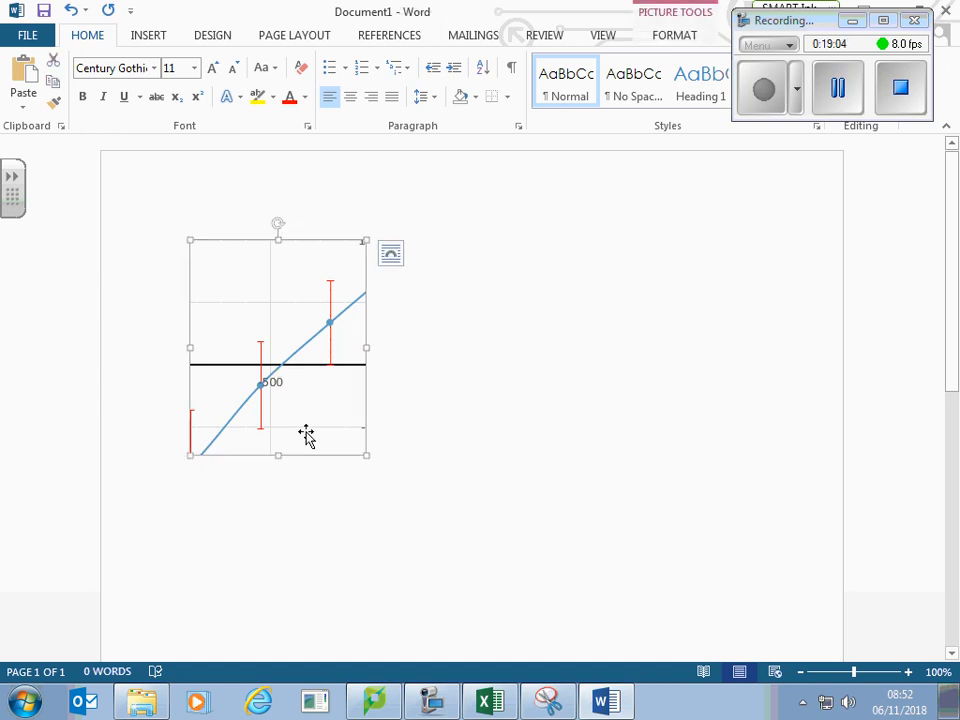
pyautogui.click(675, 40)
pyautogui.click(494, 61)
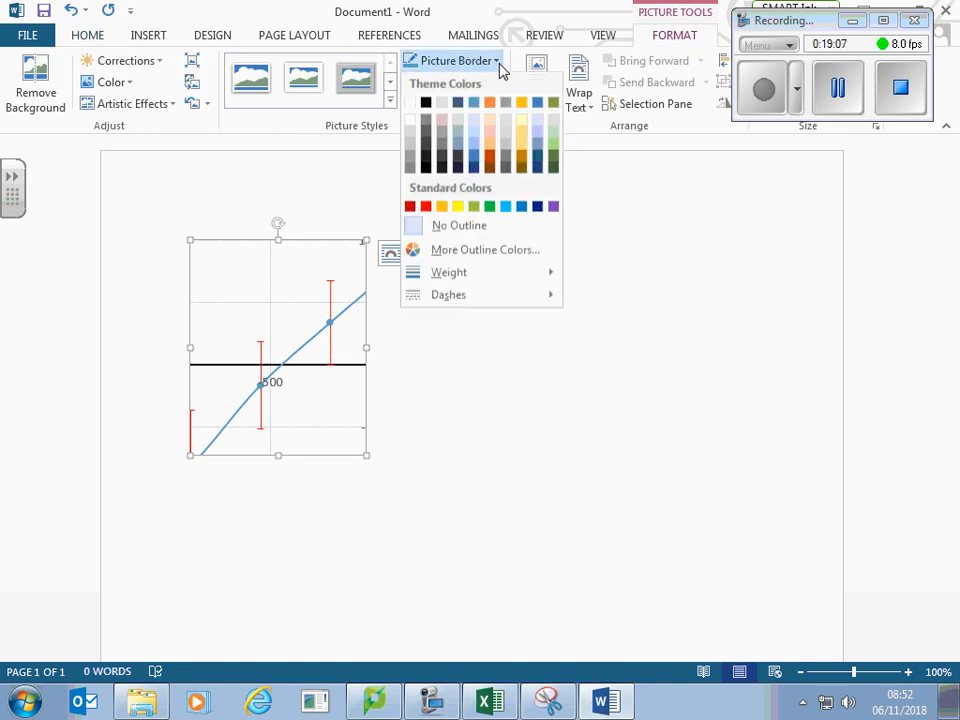
pyautogui.click(425, 103)
pyautogui.click(476, 409)
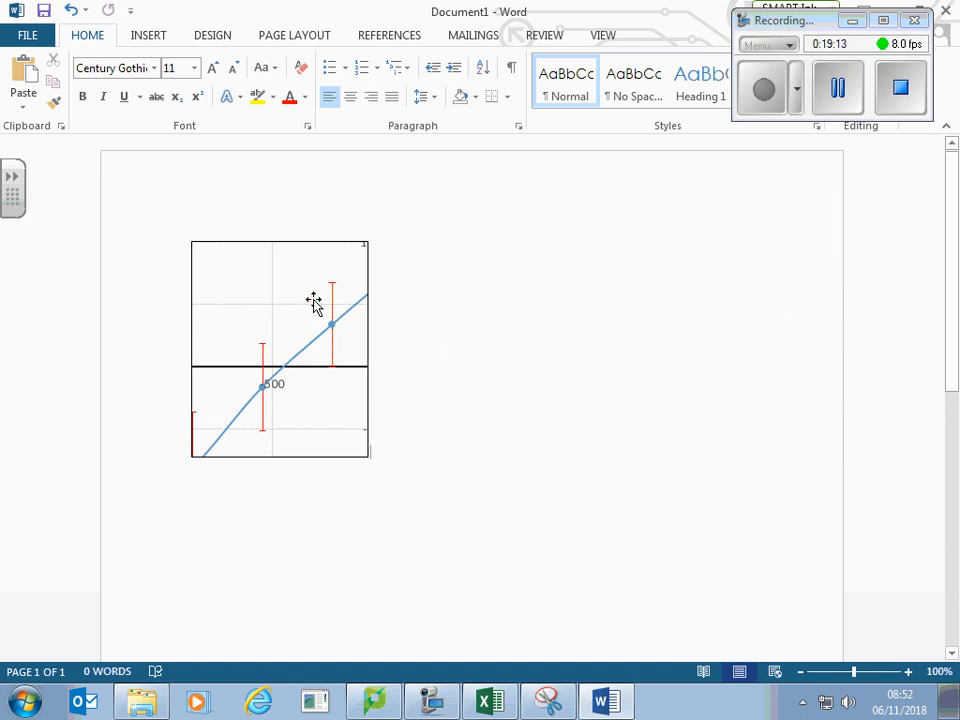
# Step: Close the Word document without saving and exit Snipping Tool, discarding the snip
pyautogui.click(947, 18)
pyautogui.click(481, 390)
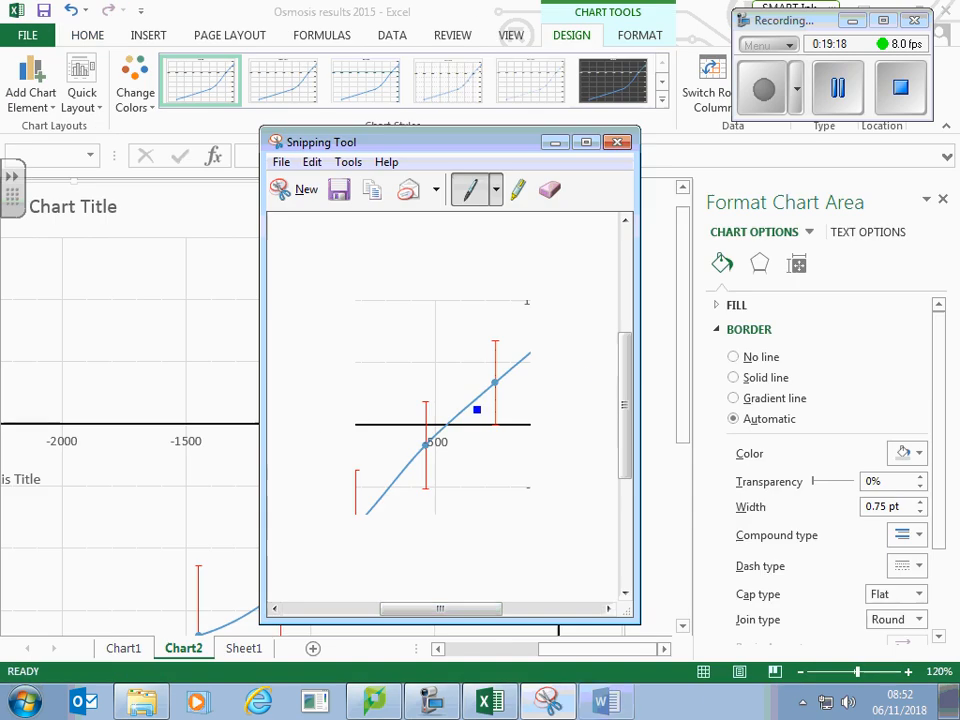
pyautogui.click(618, 141)
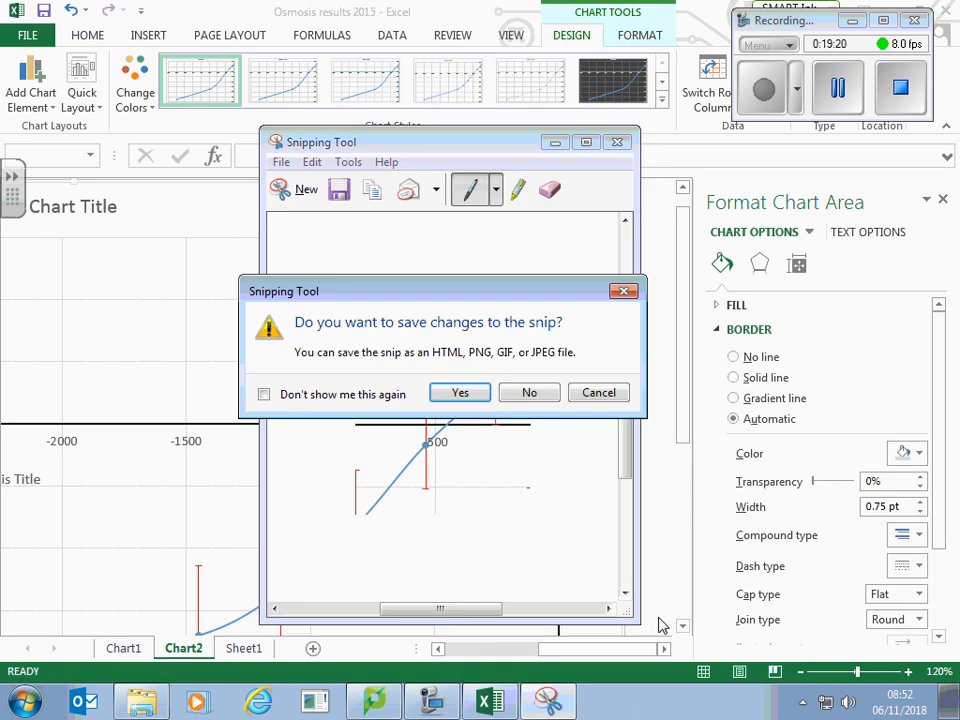
pyautogui.click(528, 394)
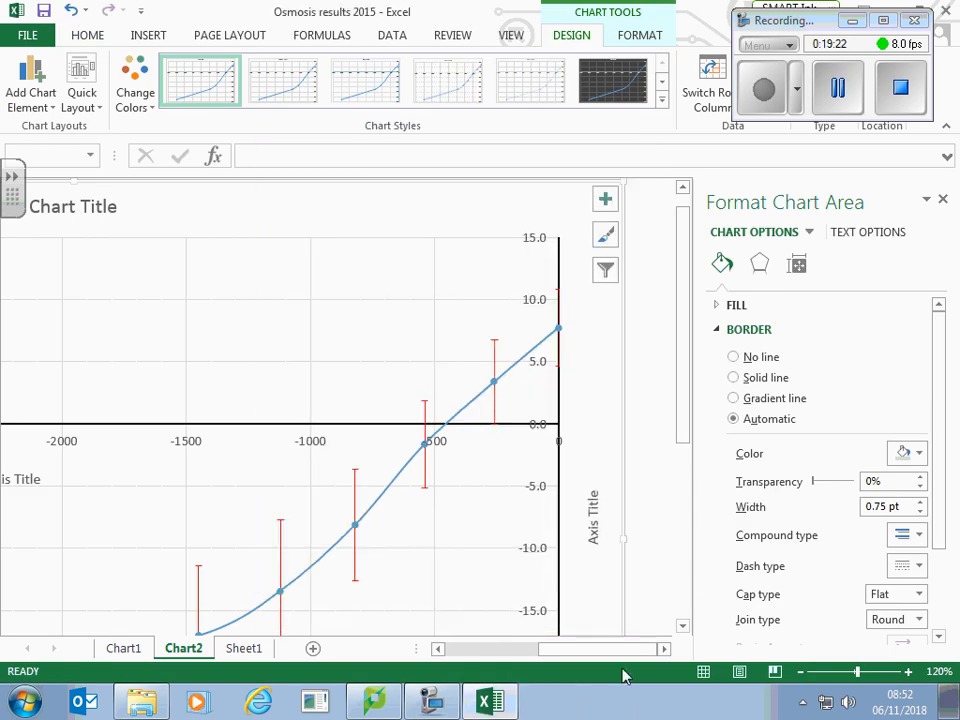
# Step: Bring the whole Chart2 graph into view at 60% zoom and deselect the chart
pyautogui.click(800, 677)
pyautogui.click(800, 677)
pyautogui.click(800, 677)
pyautogui.click(800, 677)
pyautogui.click(800, 677)
pyautogui.click(800, 677)
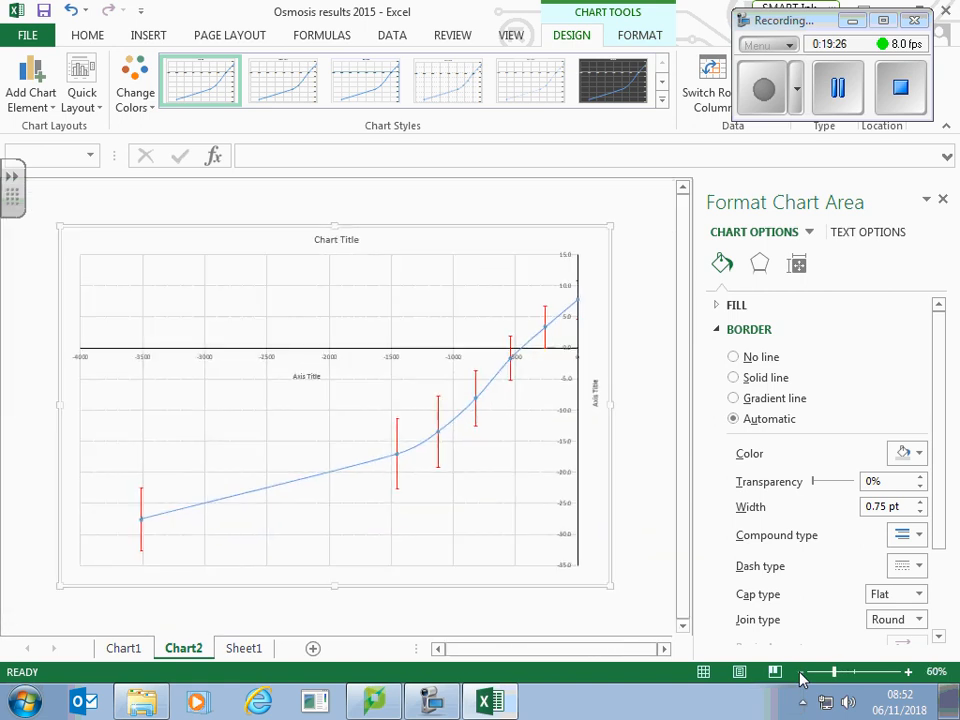
pyautogui.click(629, 619)
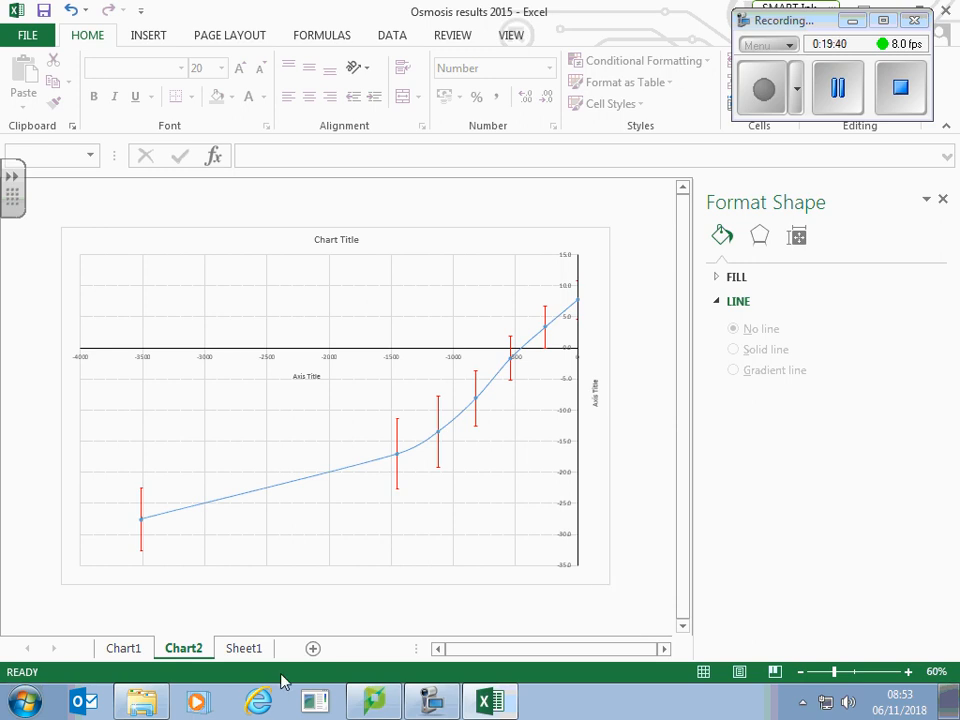
# Step: Examine the full results table on Sheet1, including the highlighted outliers and the mean and sd rows
pyautogui.click(239, 652)
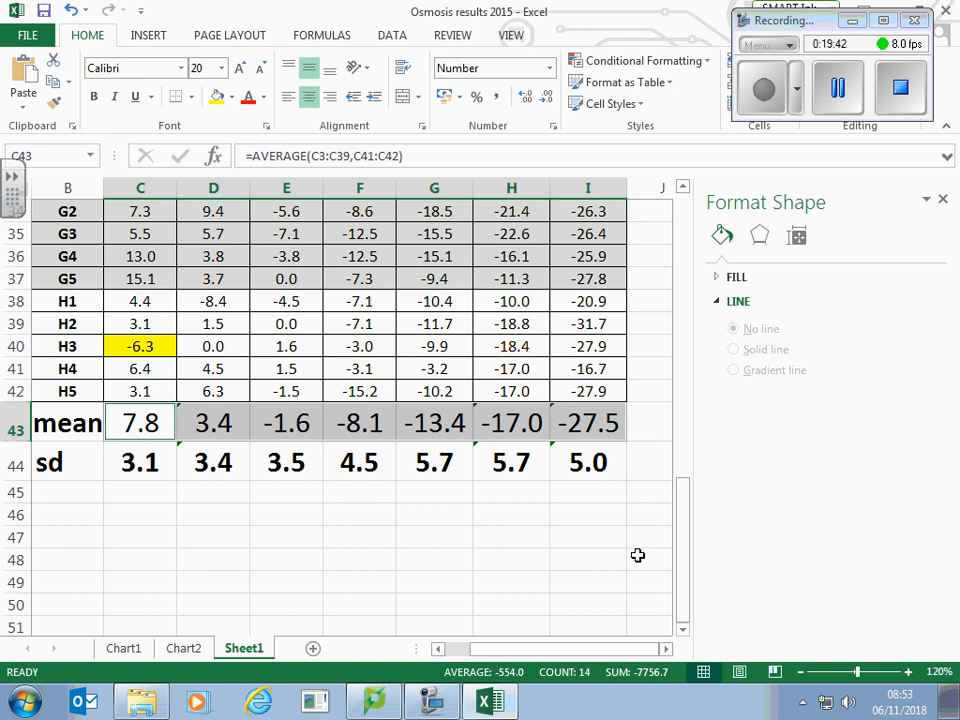
pyautogui.click(802, 674)
pyautogui.click(802, 674)
pyautogui.click(802, 674)
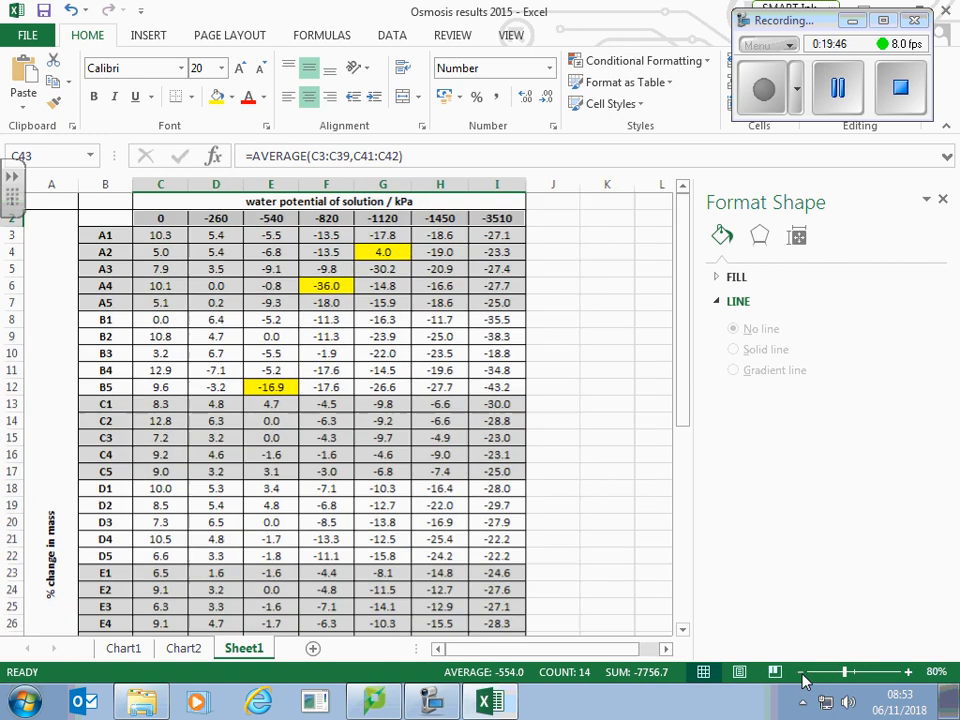
pyautogui.click(802, 674)
pyautogui.click(802, 674)
pyautogui.click(802, 674)
pyautogui.click(802, 674)
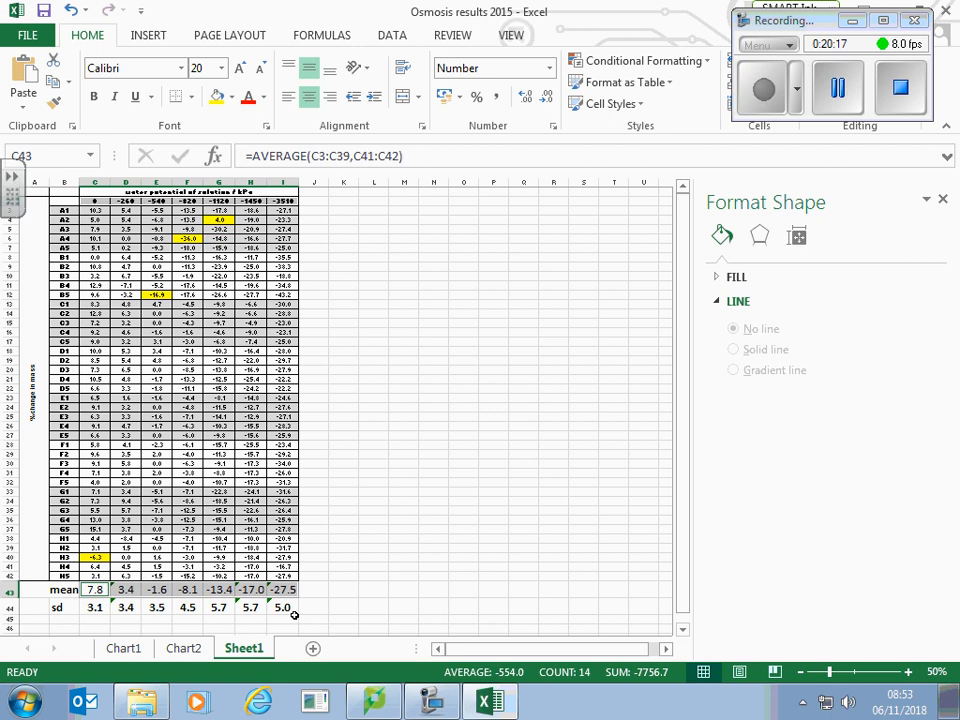
pyautogui.click(907, 672)
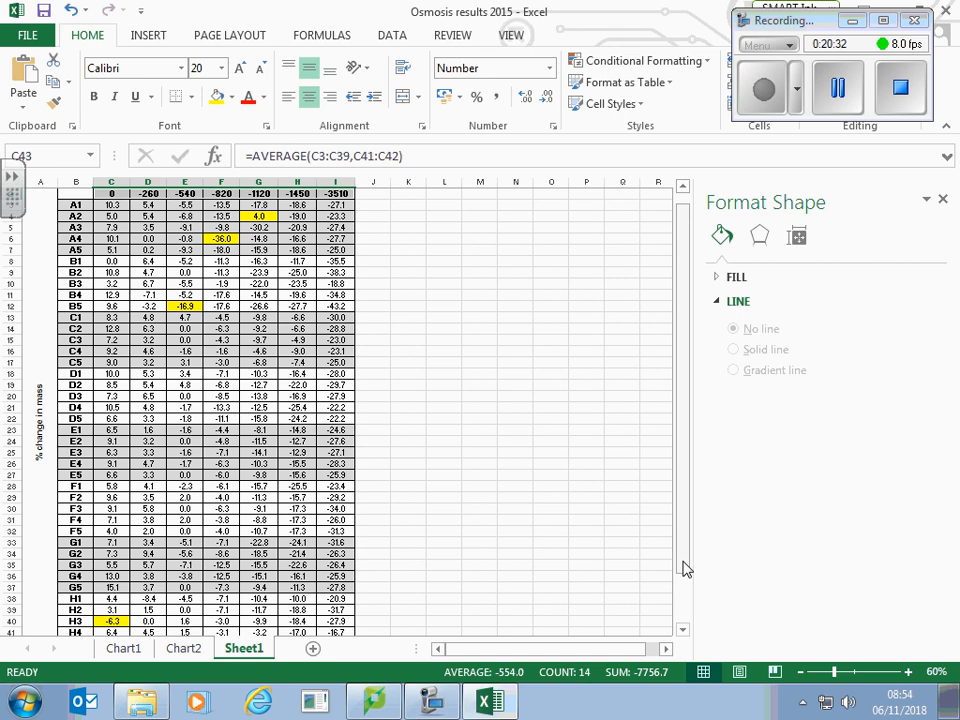
pyautogui.moveTo(686, 568); pyautogui.dragTo(686, 540)
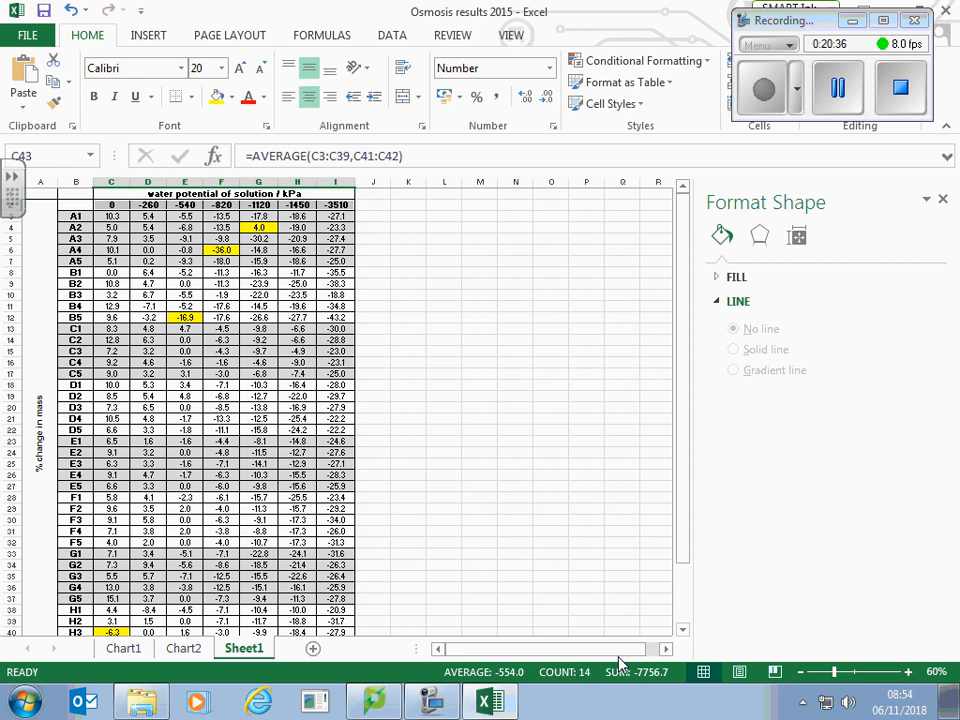
pyautogui.moveTo(620, 649)
pyautogui.mouseDown()
pyautogui.moveTo(654, 649)
pyautogui.moveTo(619, 652)
pyautogui.mouseUp()
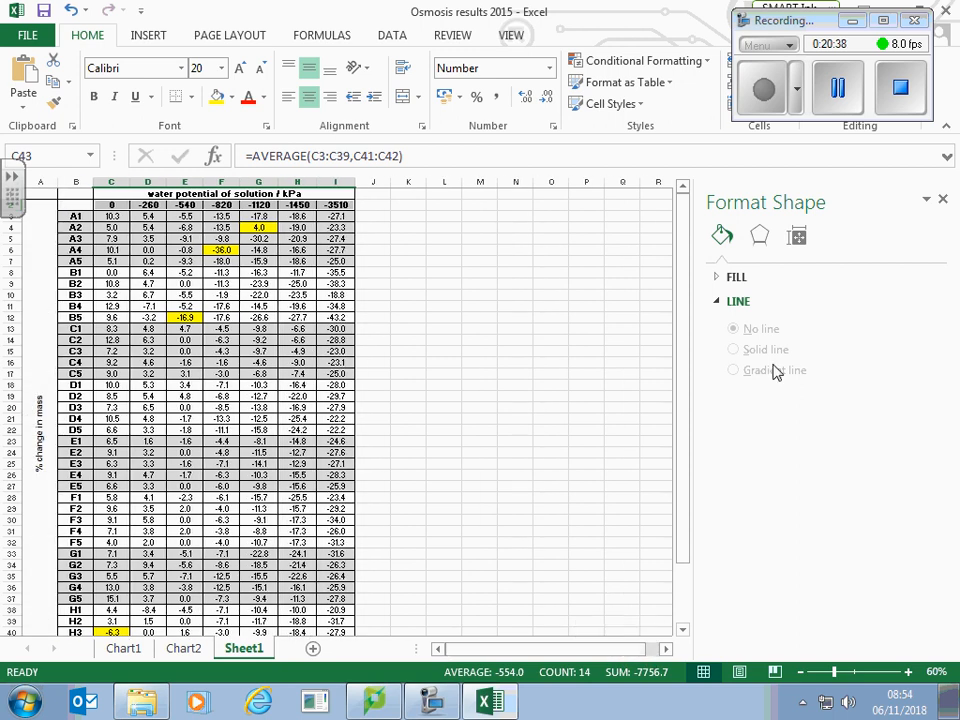